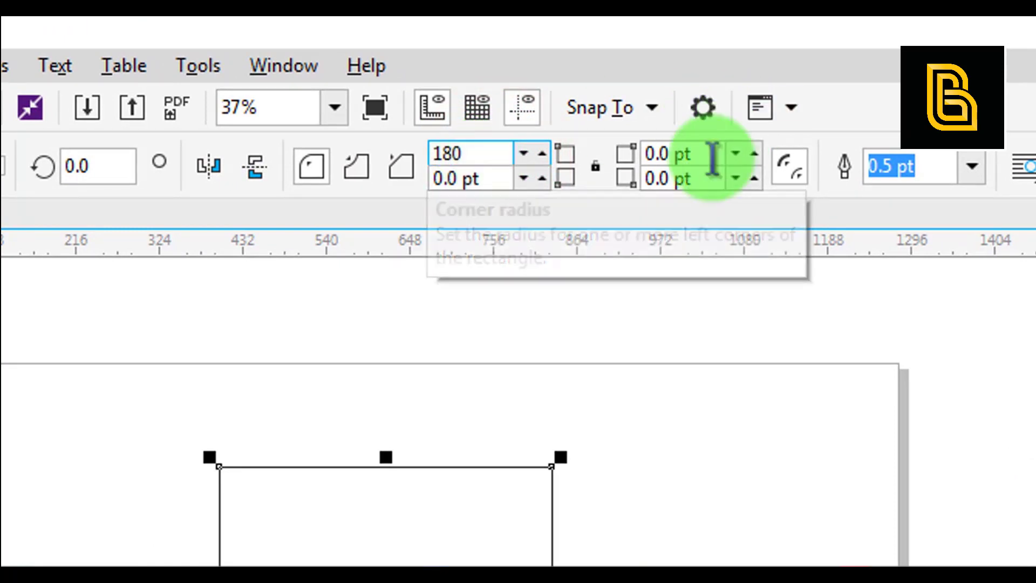
# Round the rectangle's upper-left and upper-right corners with a radius of 280 pt each, leaving the lower corners square.
pyautogui.click(707, 155)
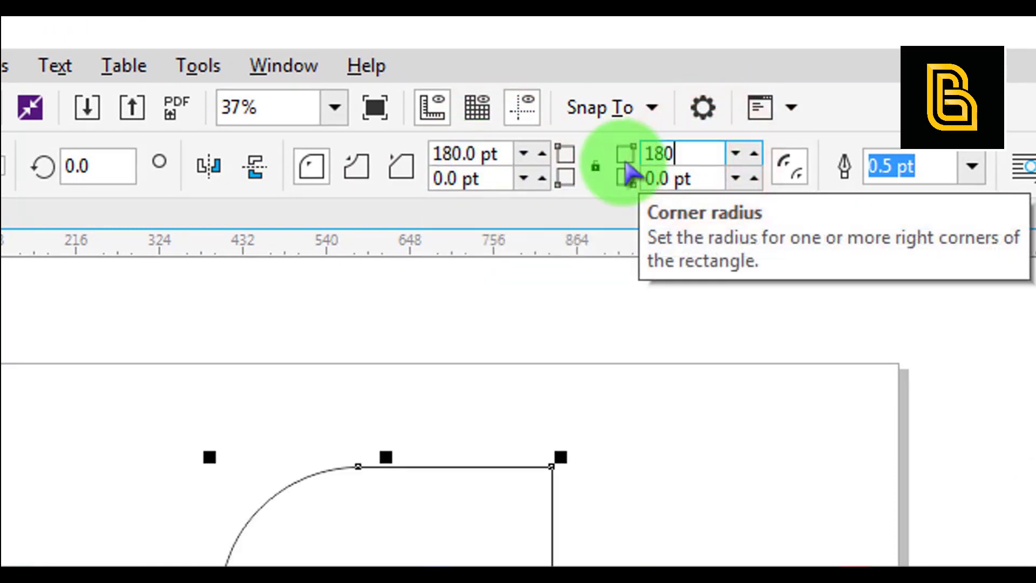
pyautogui.press('Return')
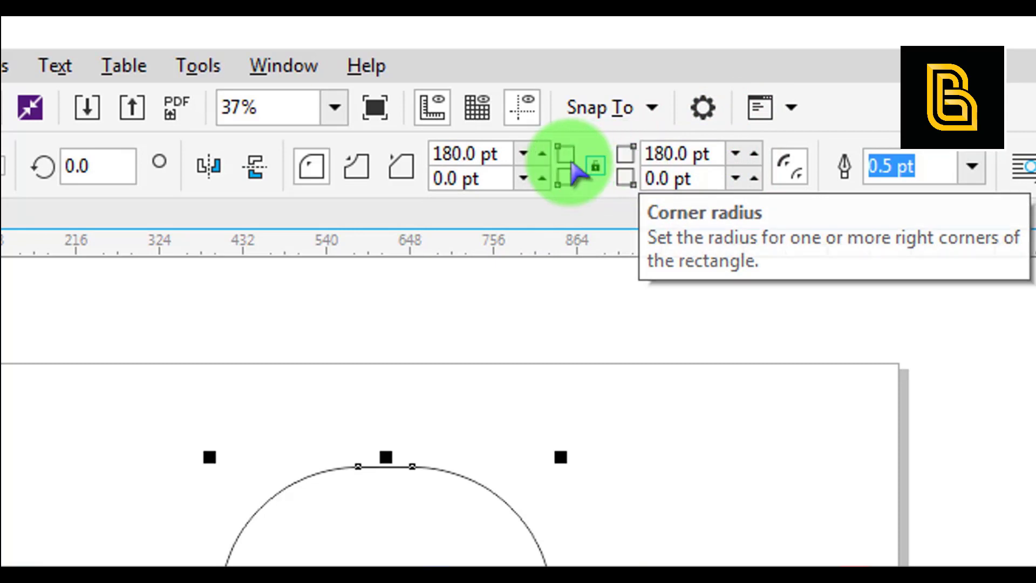
pyautogui.click(444, 157)
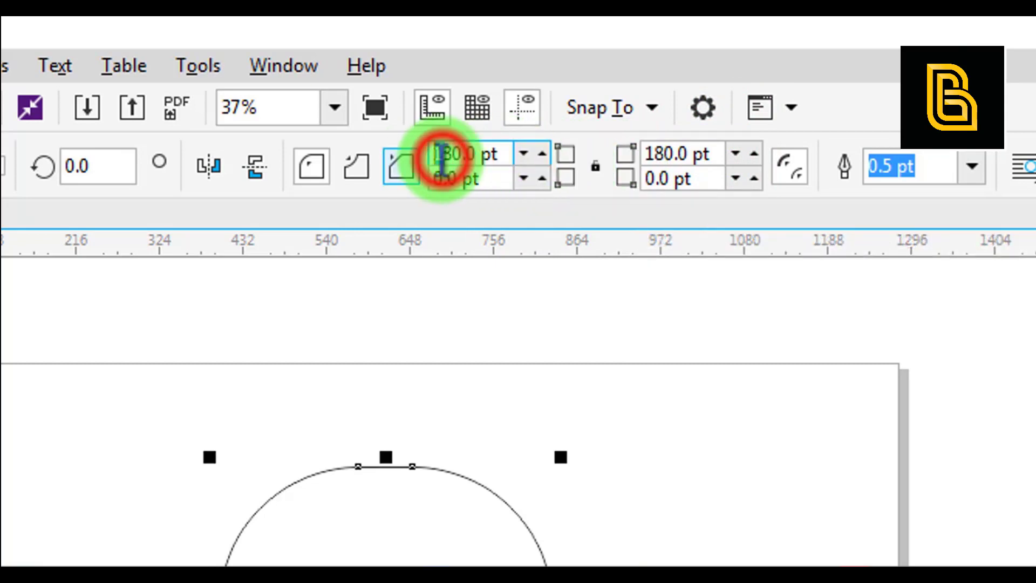
pyautogui.doubleClick(488, 156)
pyautogui.write('280')
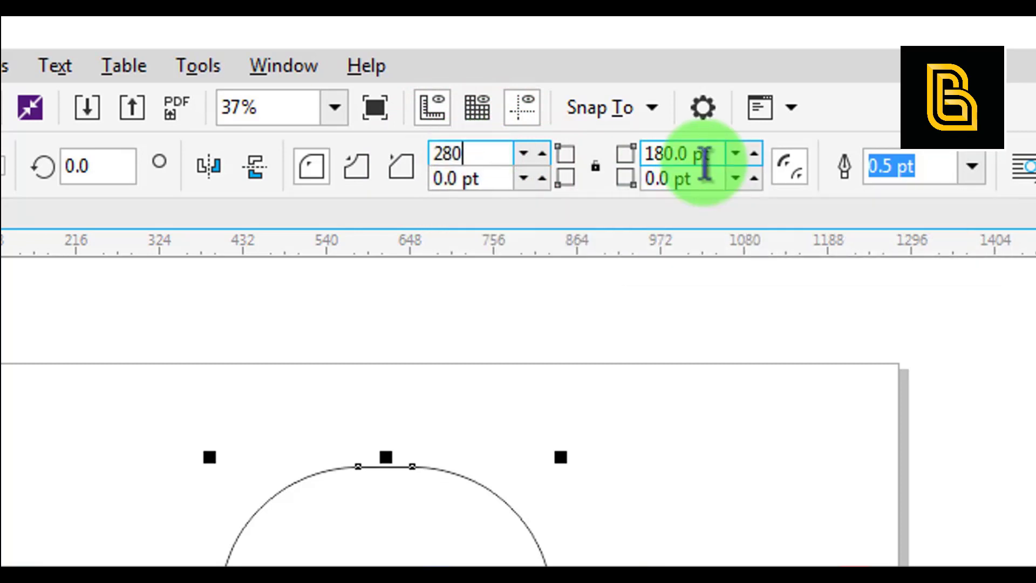
pyautogui.doubleClick(712, 154)
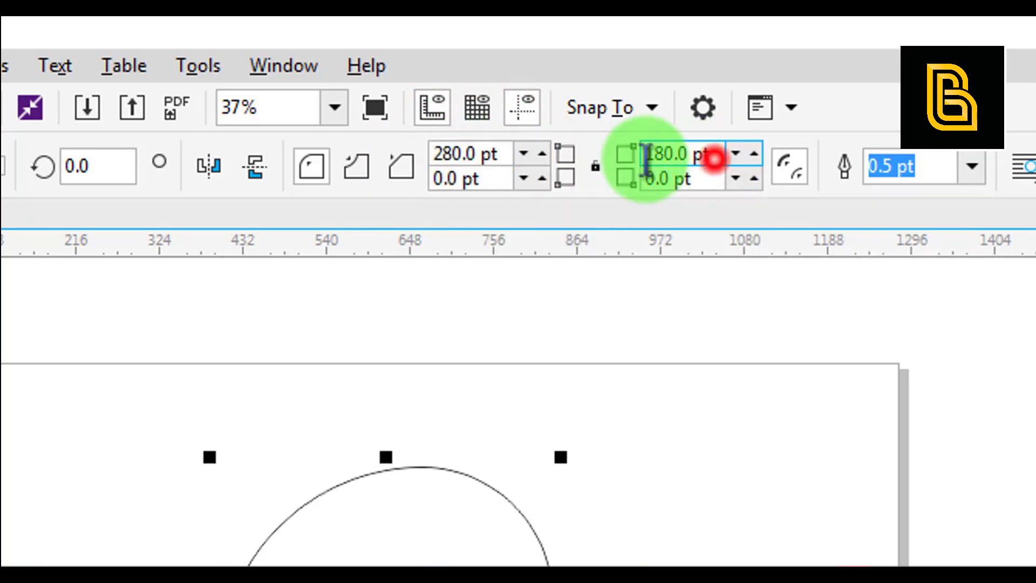
pyautogui.write('280')
pyautogui.press('Return')
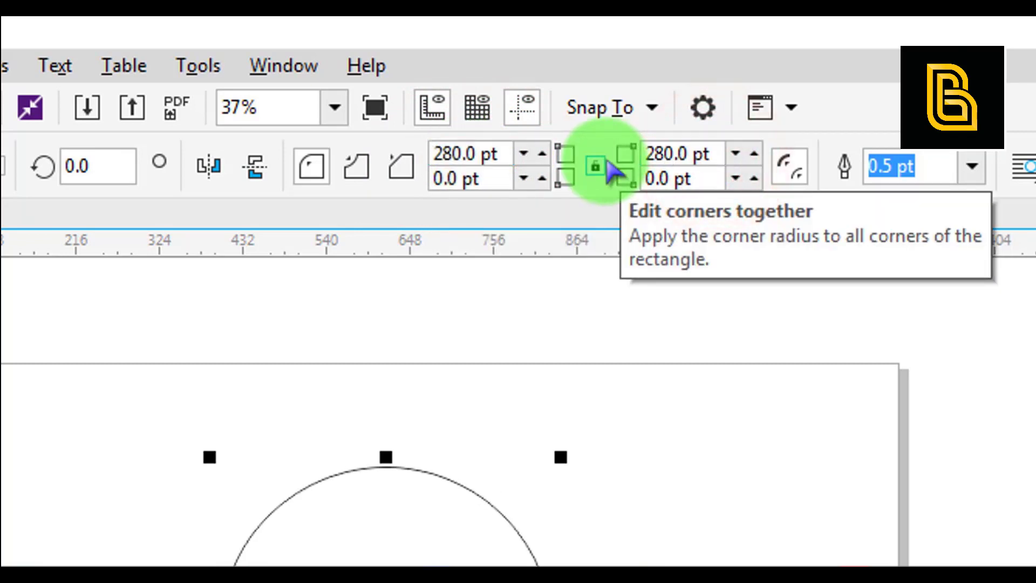
pyautogui.click(590, 414)
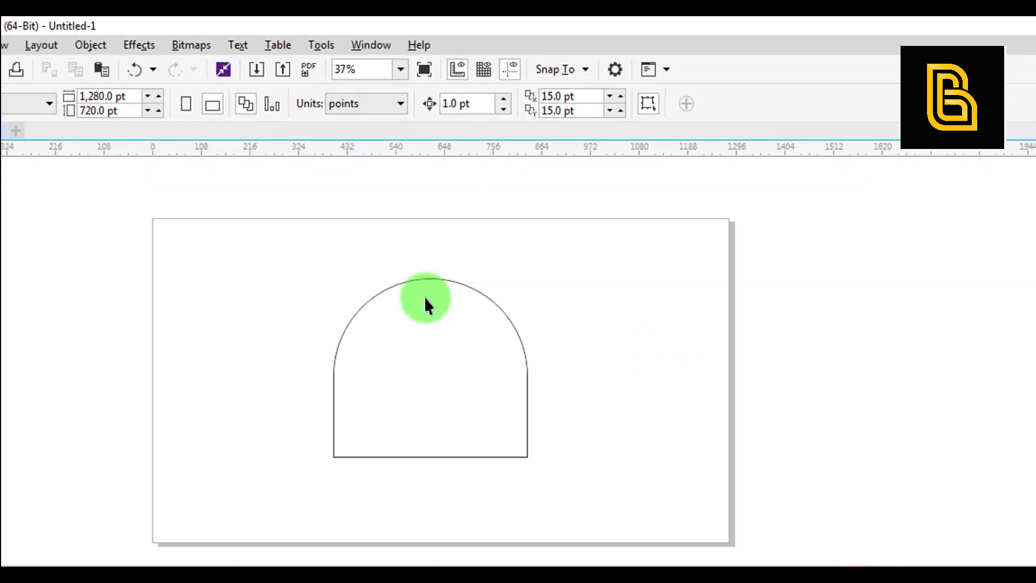
# Create a smaller copy of the arch, about 308 by 284 pt, sharing the original's lower-left corner.
pyautogui.click(377, 495)
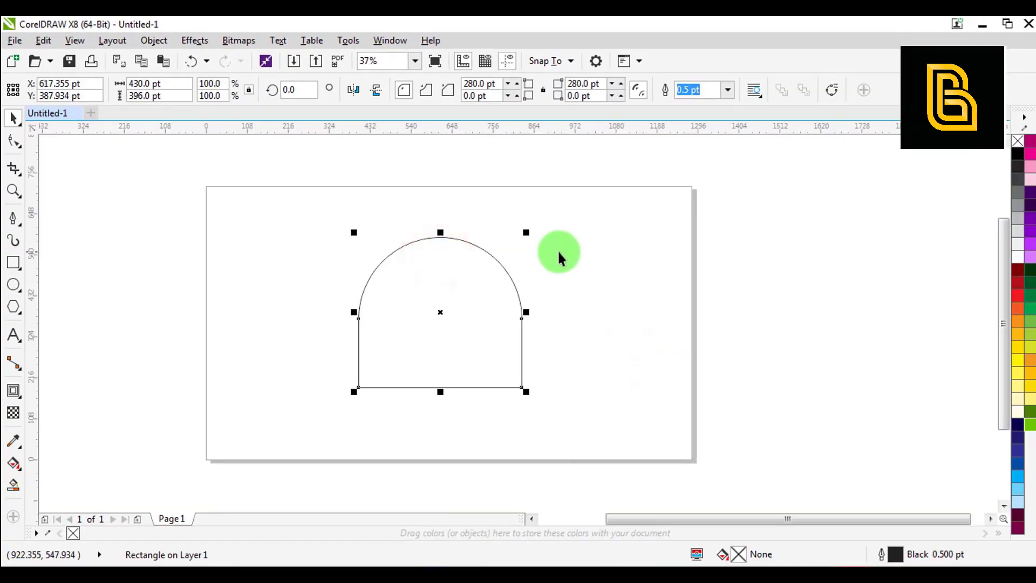
pyautogui.click(578, 250)
pyautogui.scroll(2, 477, 329)
pyautogui.click(477, 328)
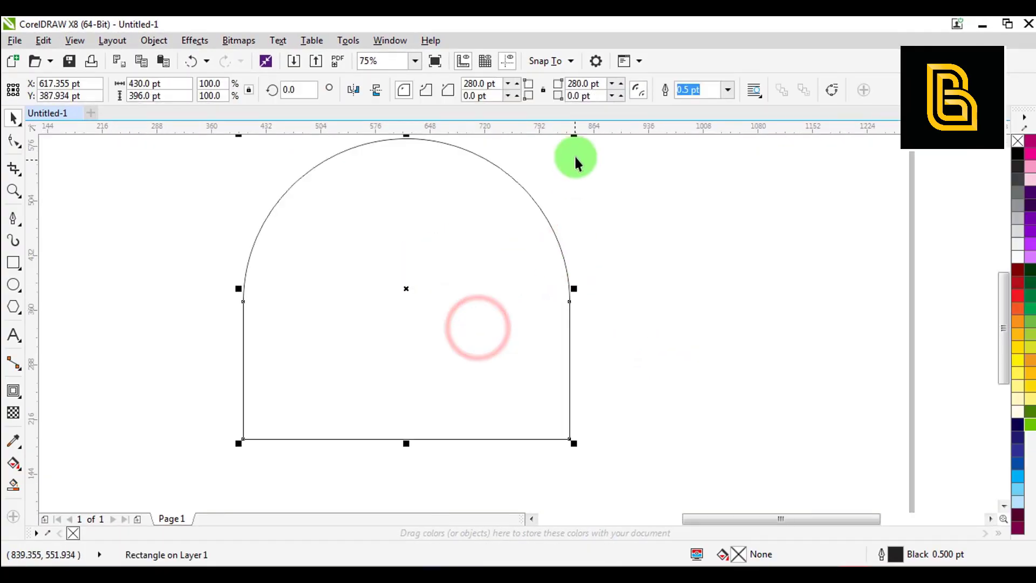
pyautogui.moveTo(590, 172); pyautogui.dragTo(487, 226)
pyautogui.rightClick(487, 226)
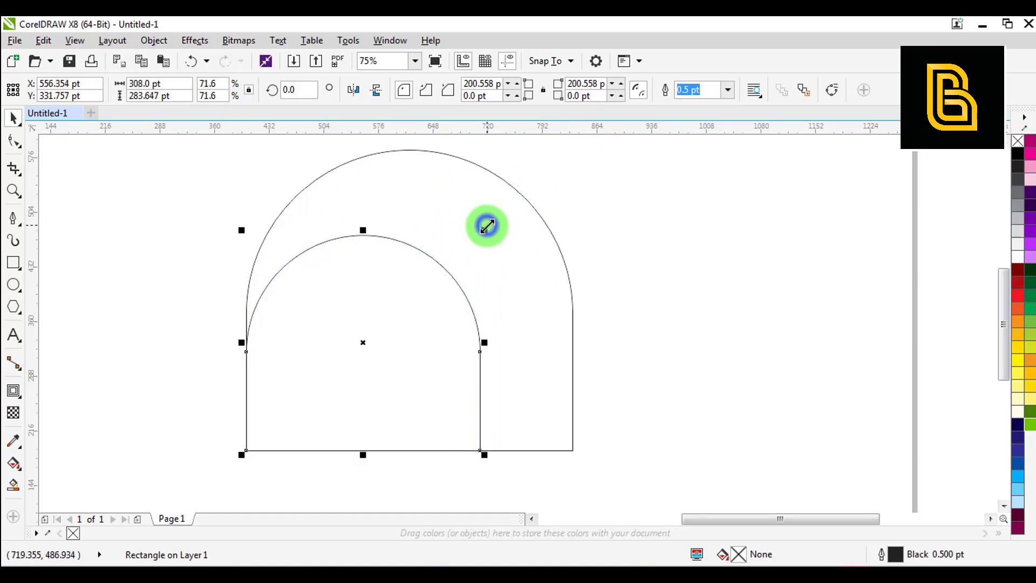
pyautogui.click(644, 224)
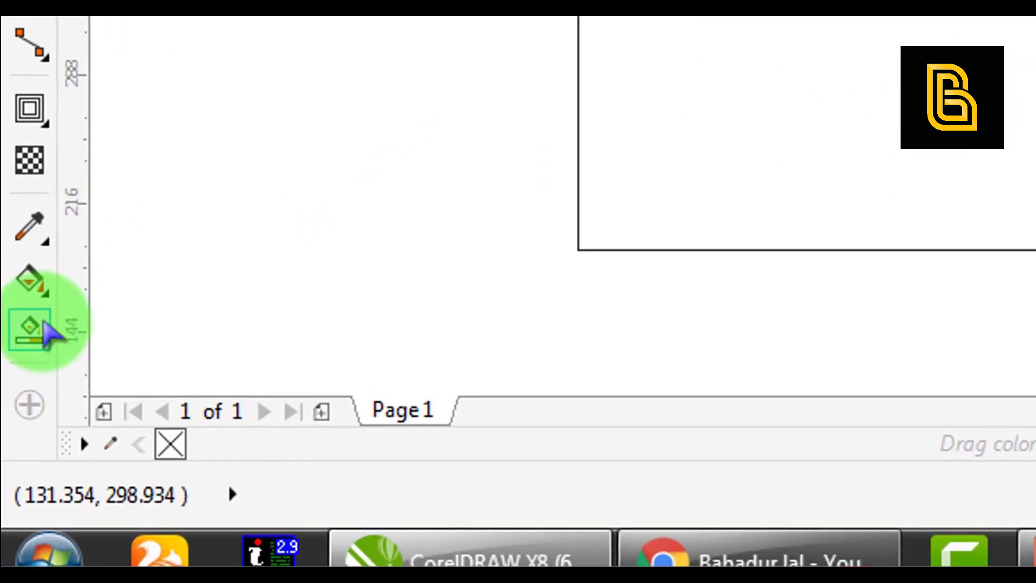
# Use Smart Fill to fill the area between the large and small arches with Desert Blue.
pyautogui.click(44, 328)
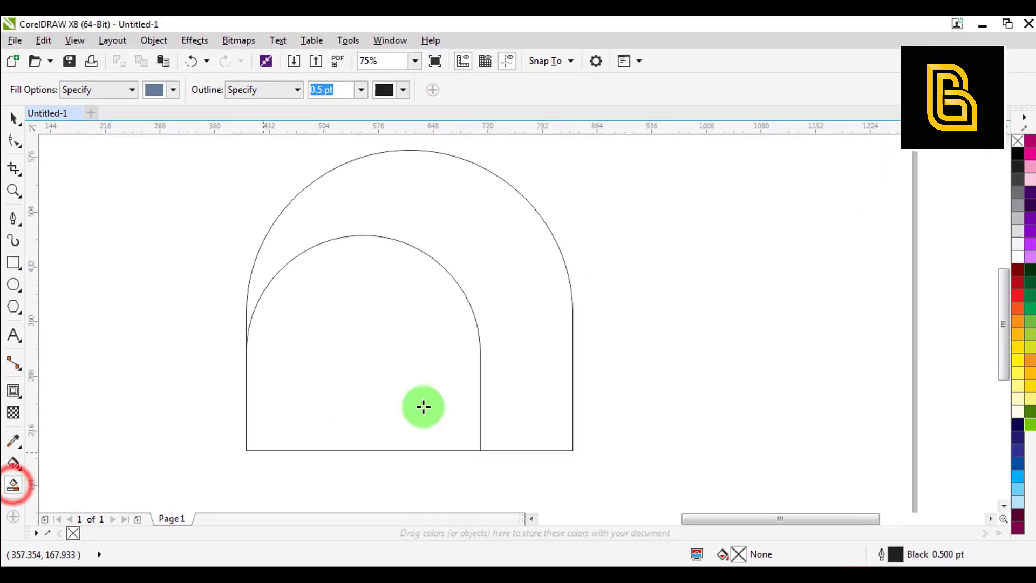
pyautogui.click(533, 333)
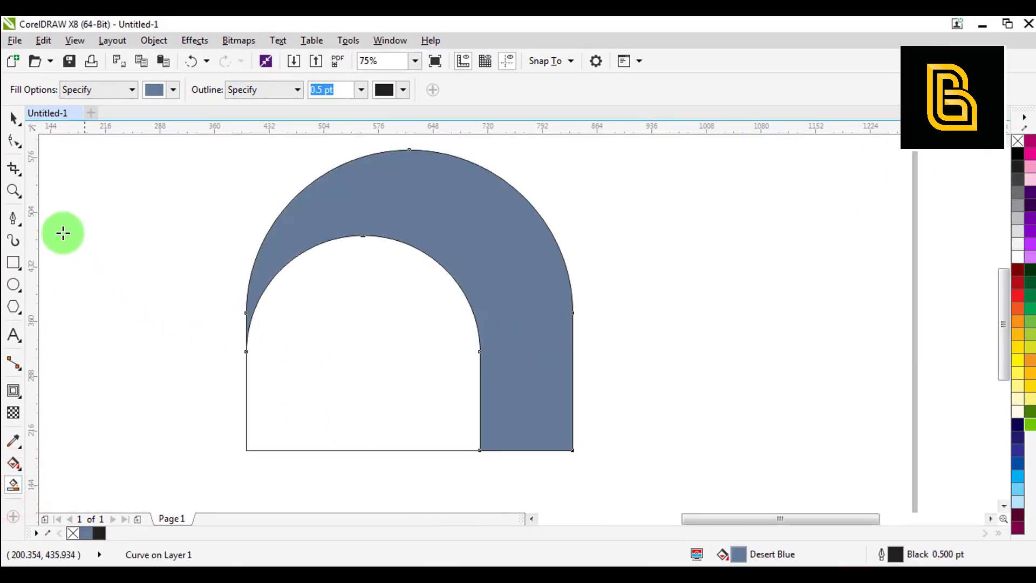
pyautogui.click(13, 117)
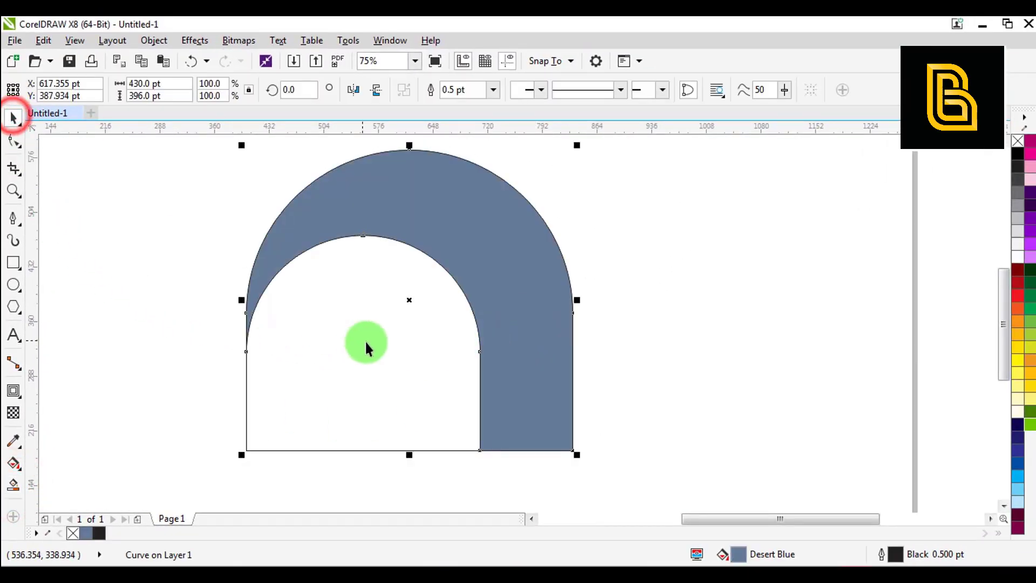
# Move the small arch flush with the large arch's right edge and Smart Fill the uncovered left area with Desert Blue.
pyautogui.click(380, 341)
pyautogui.moveTo(345, 358); pyautogui.dragTo(439, 360)
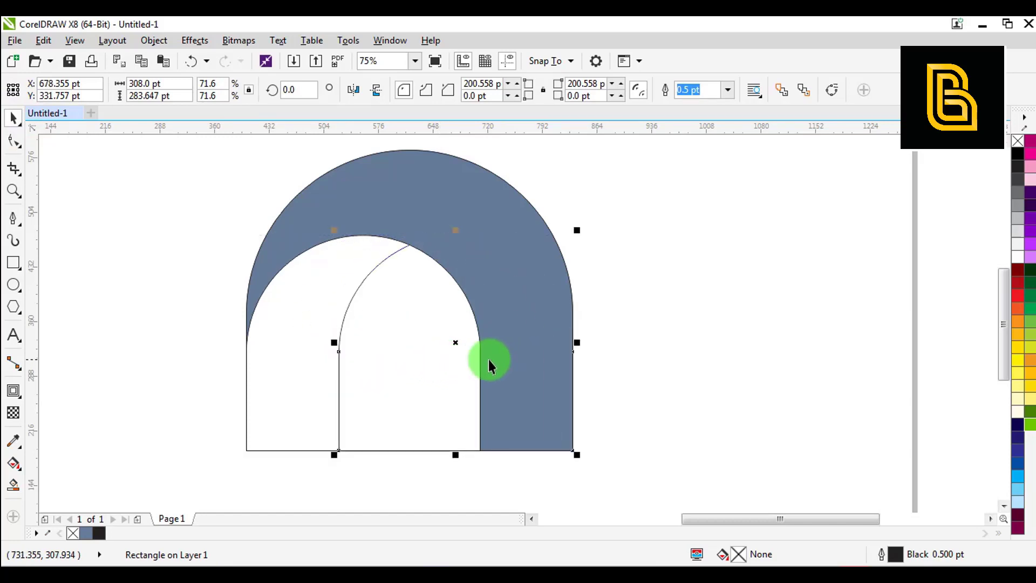
pyautogui.click(15, 485)
pyautogui.click(281, 388)
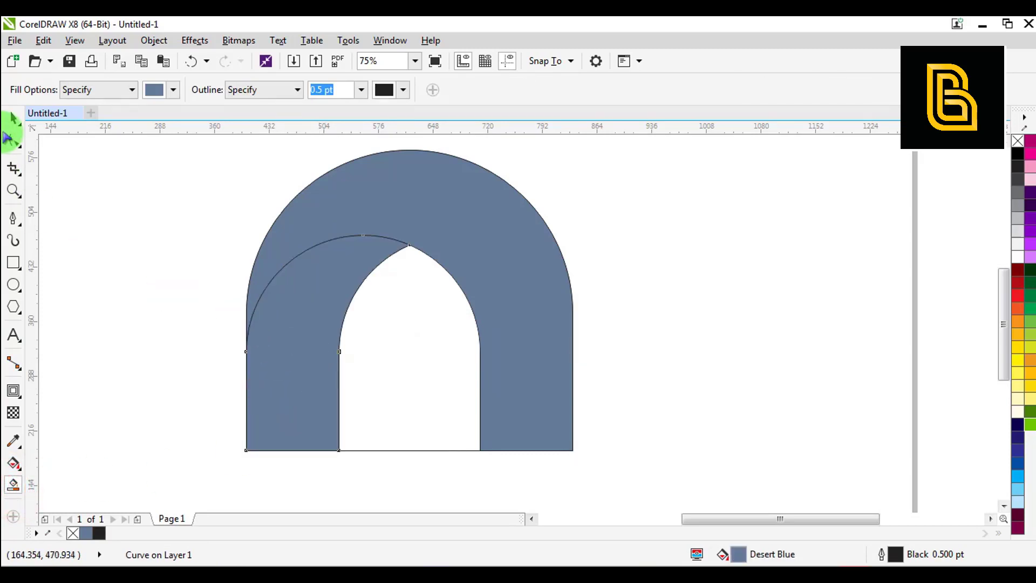
pyautogui.click(12, 117)
# Pull the unfilled small and large source arches out of the design and delete them, keeping only the filled shapes.
pyautogui.click(310, 361)
pyautogui.click(402, 355)
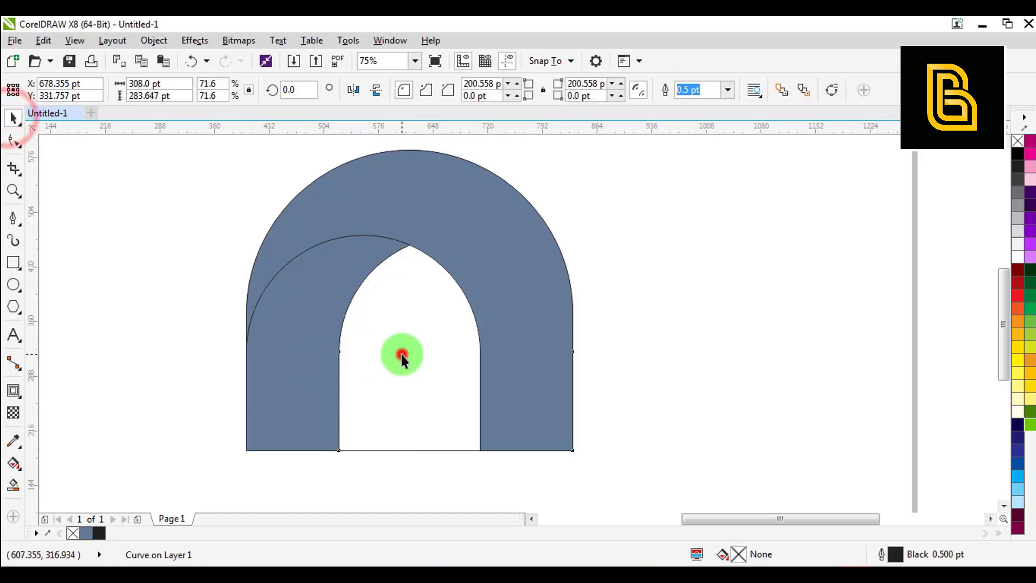
pyautogui.moveTo(406, 361); pyautogui.dragTo(731, 357)
pyautogui.rightClick(729, 356)
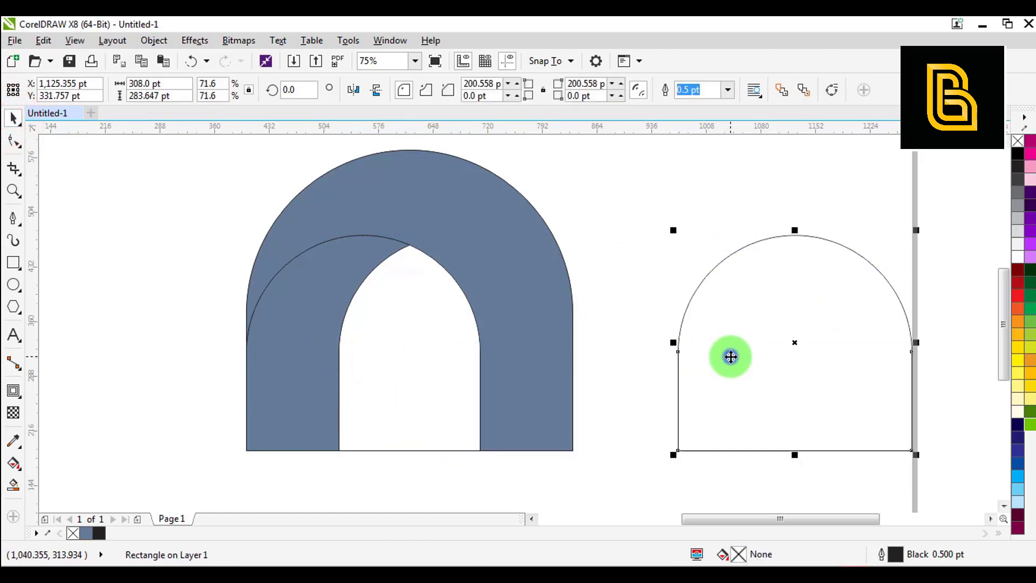
pyautogui.click(784, 342)
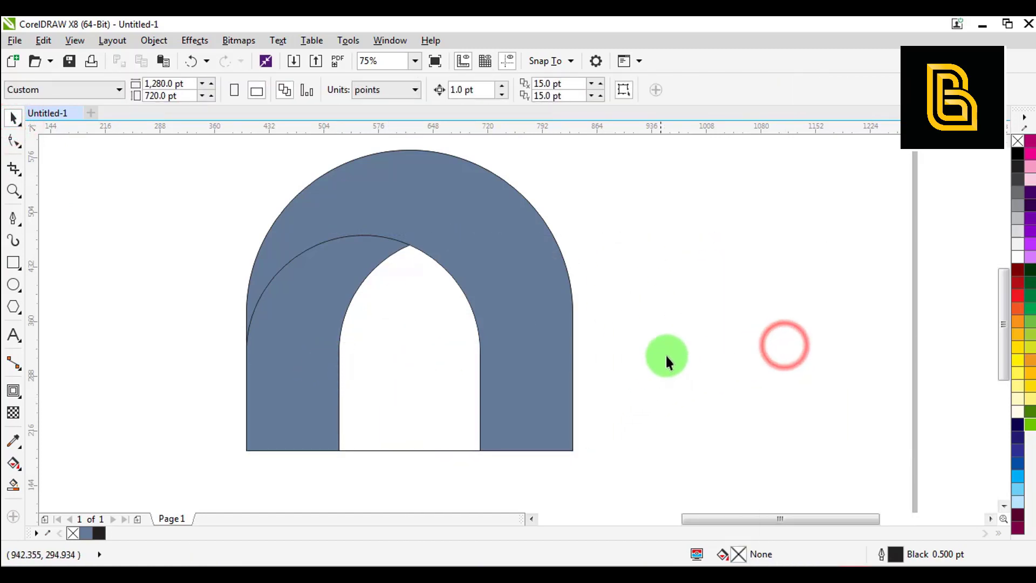
pyautogui.moveTo(421, 392); pyautogui.dragTo(734, 397)
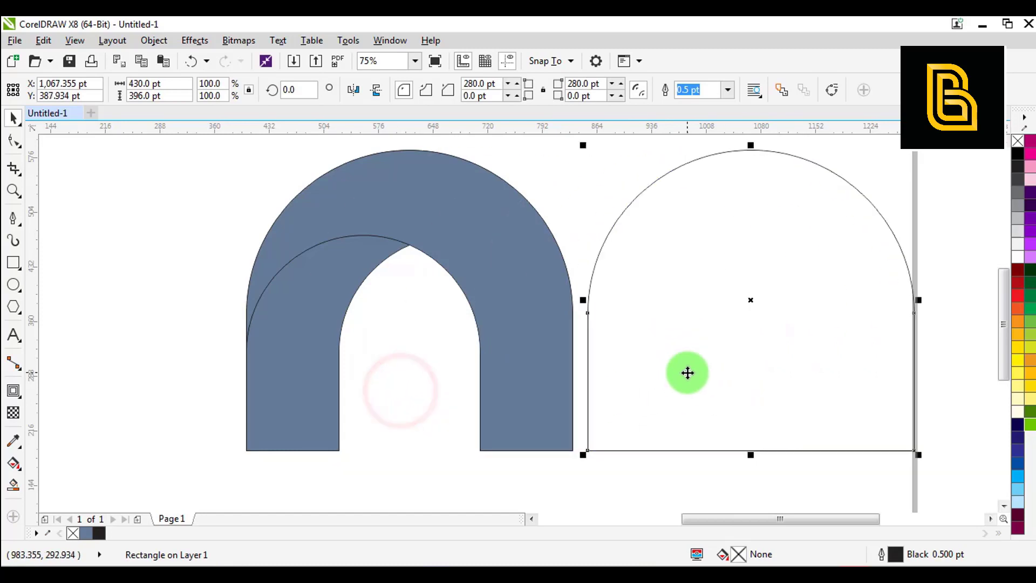
pyautogui.rightClick(689, 373)
pyautogui.click(729, 342)
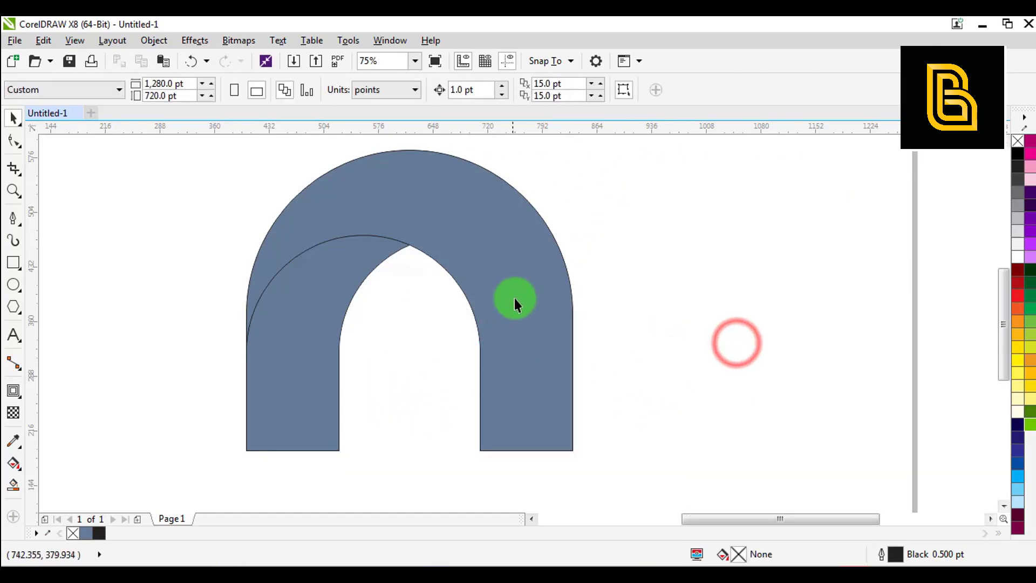
# Select both filled arch pieces and group them.
pyautogui.scroll(-1, 514, 298)
pyautogui.moveTo(401, 381); pyautogui.dragTo(318, 412)
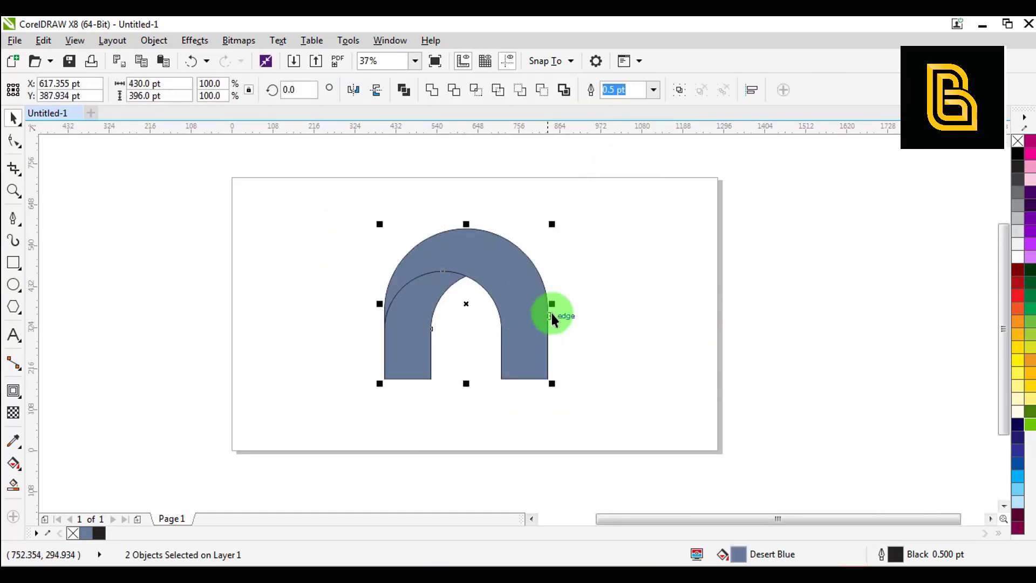
pyautogui.click(628, 93)
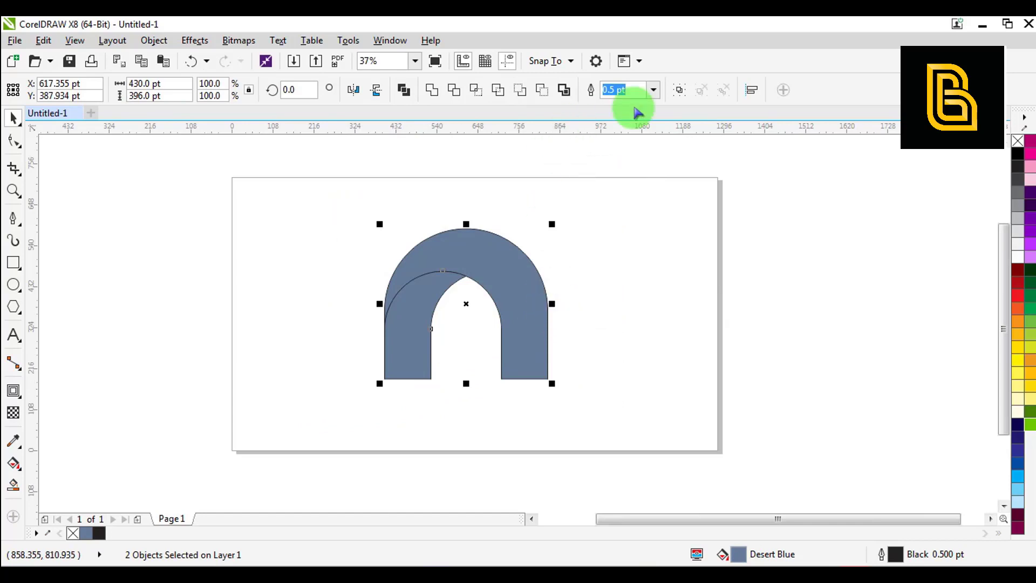
pyautogui.click(680, 90)
# Scale the arch group down to about 280 by 258 pt and move it near the page's upper edge.
pyautogui.moveTo(551, 384); pyautogui.dragTo(495, 329)
pyautogui.scroll(2, 474, 292)
pyautogui.moveTo(462, 252); pyautogui.dragTo(494, 194)
# Remove the outline from the arch group and keep the group selected.
pyautogui.rightClick(1018, 142)
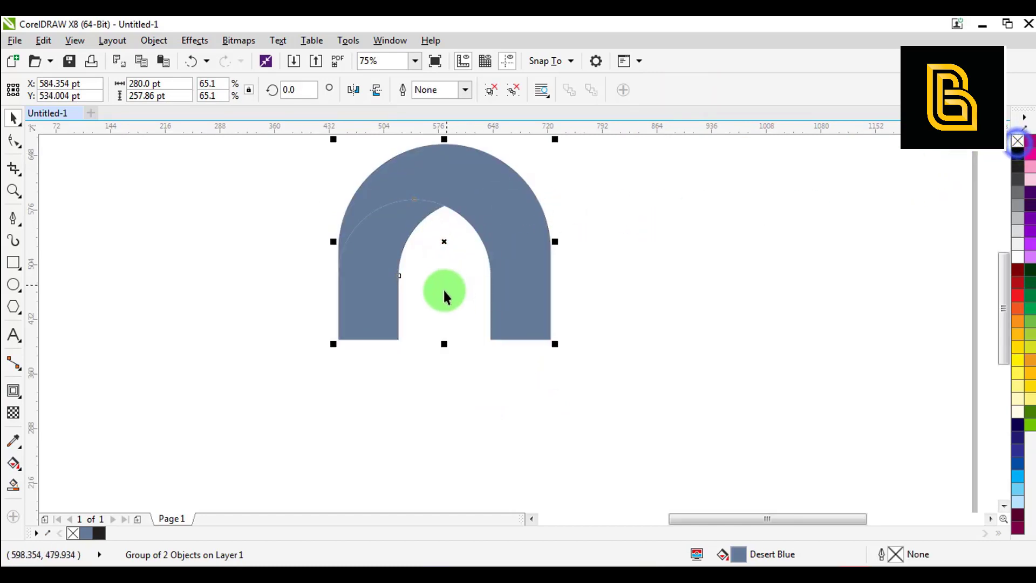
pyautogui.scroll(-2, 442, 288)
pyautogui.click(569, 242)
pyautogui.moveTo(573, 182); pyautogui.dragTo(302, 351)
pyautogui.click(451, 292)
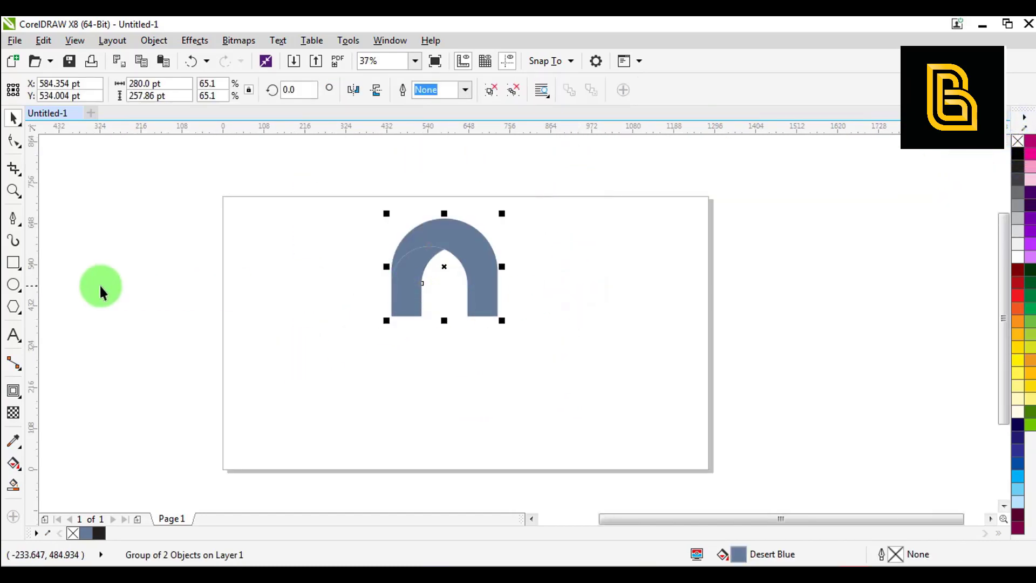
# Draw a circle about 552 pt in diameter around the arch group, with its top meeting the top of the arch.
pyautogui.click(14, 284)
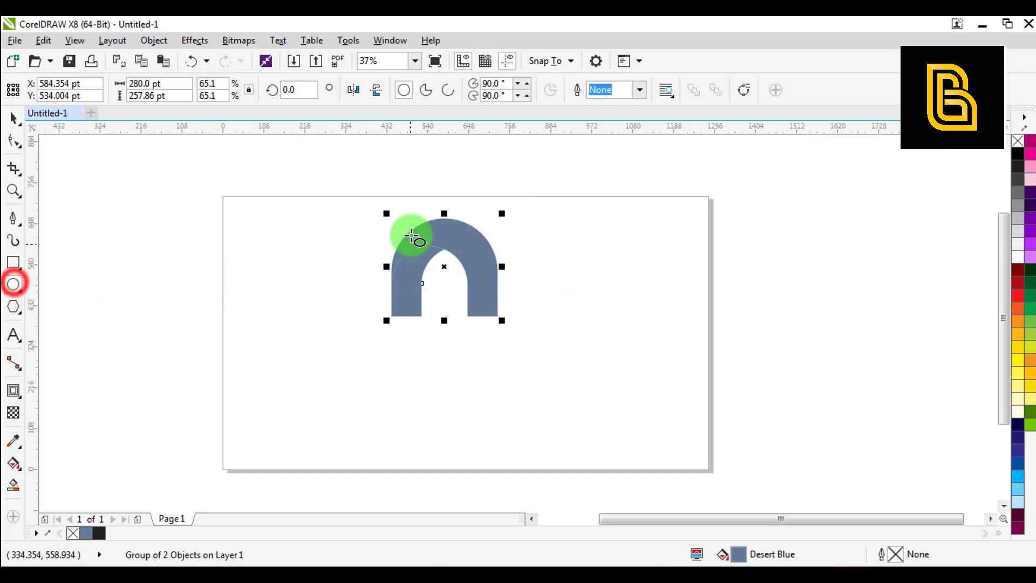
pyautogui.moveTo(338, 216); pyautogui.dragTo(553, 401)
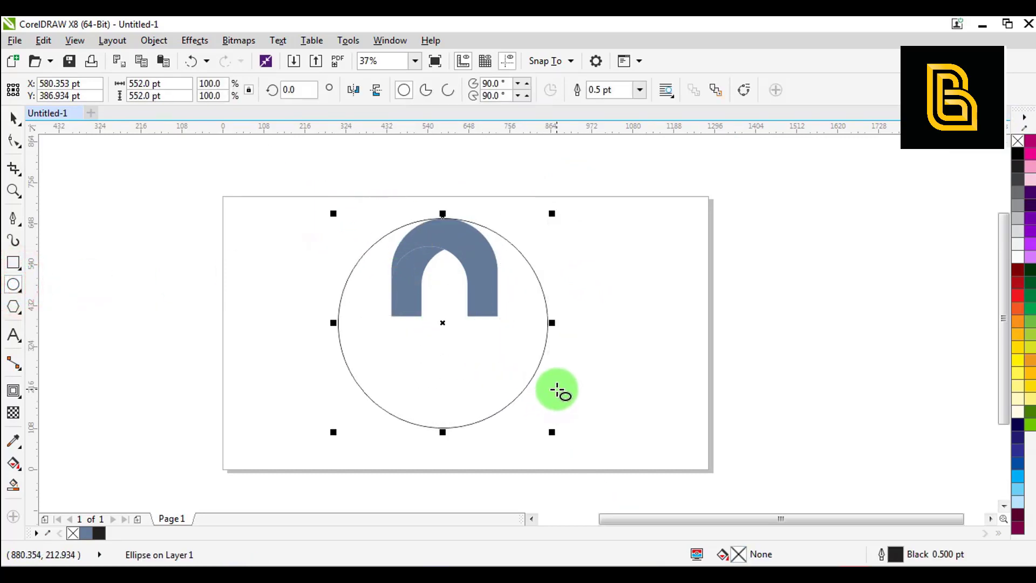
pyautogui.click(609, 355)
# Center the arch group horizontally on the large circle and align their top edges.
pyautogui.click(469, 279)
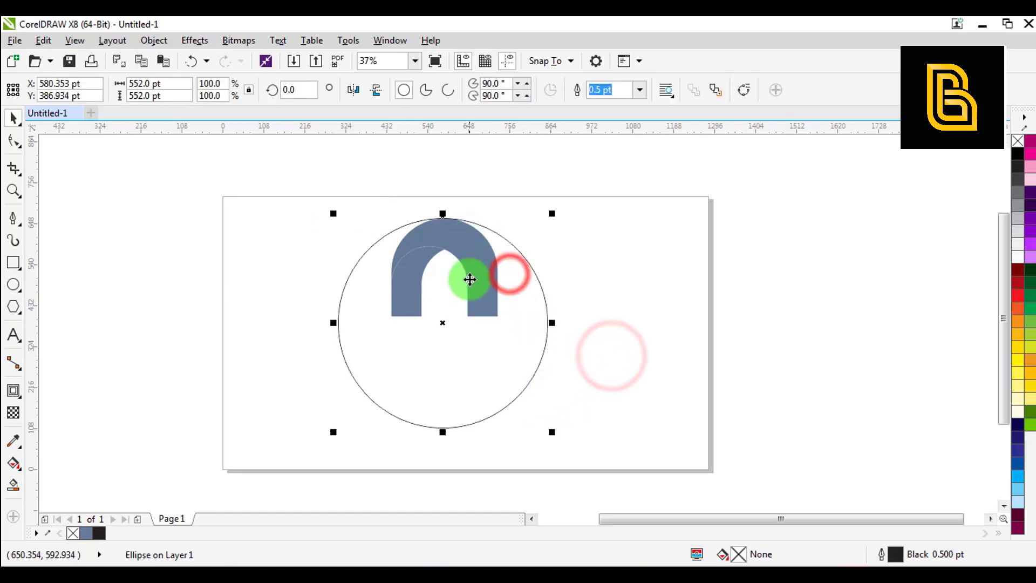
pyautogui.click(486, 316)
pyautogui.keyDown('shift'); pyautogui.click(472, 363); pyautogui.keyUp('shift')
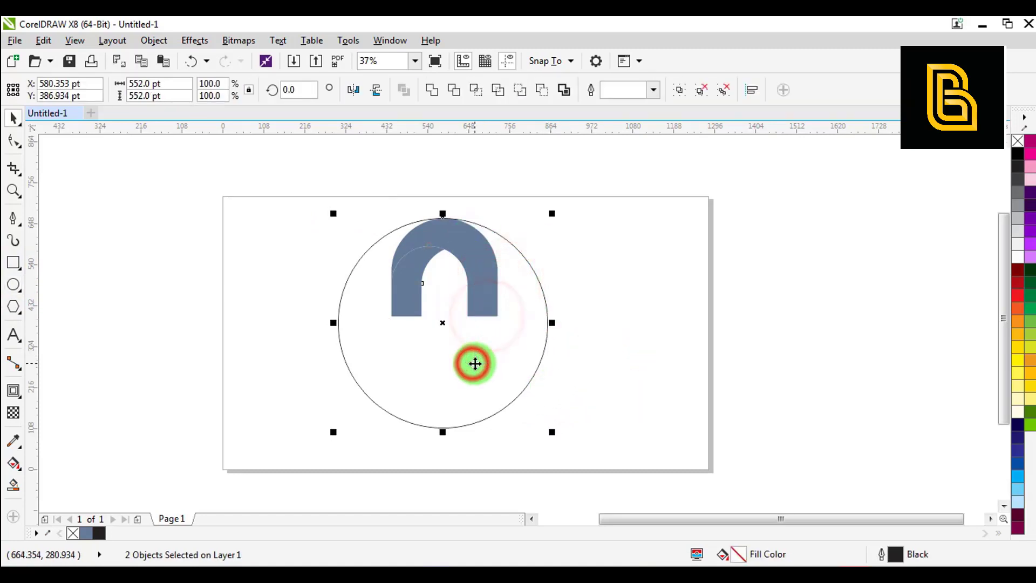
pyautogui.press('t')
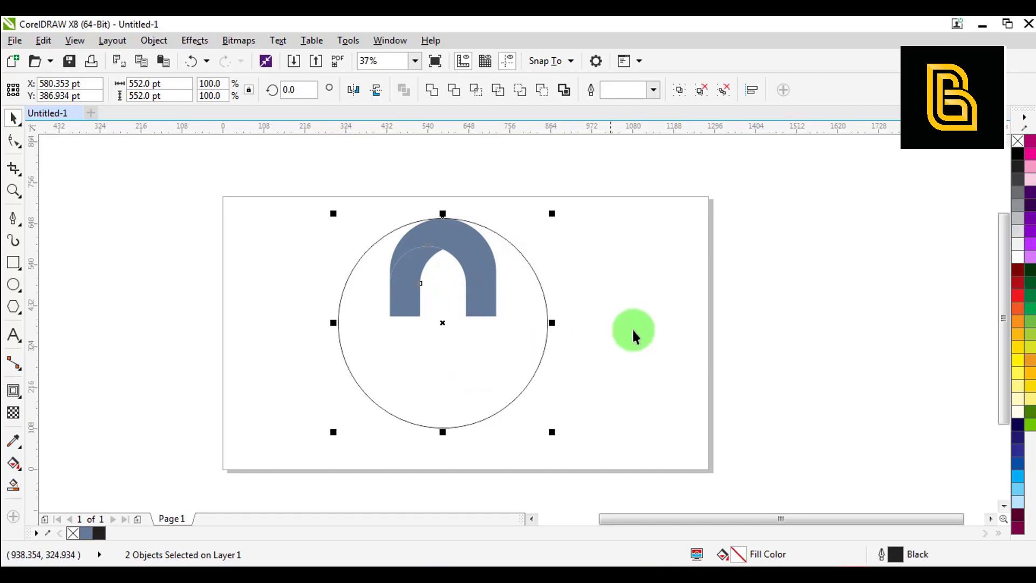
pyautogui.click(632, 330)
# Make a concentric copy of the large circle scaled down to about 36 pt in diameter at its center.
pyautogui.click(474, 244)
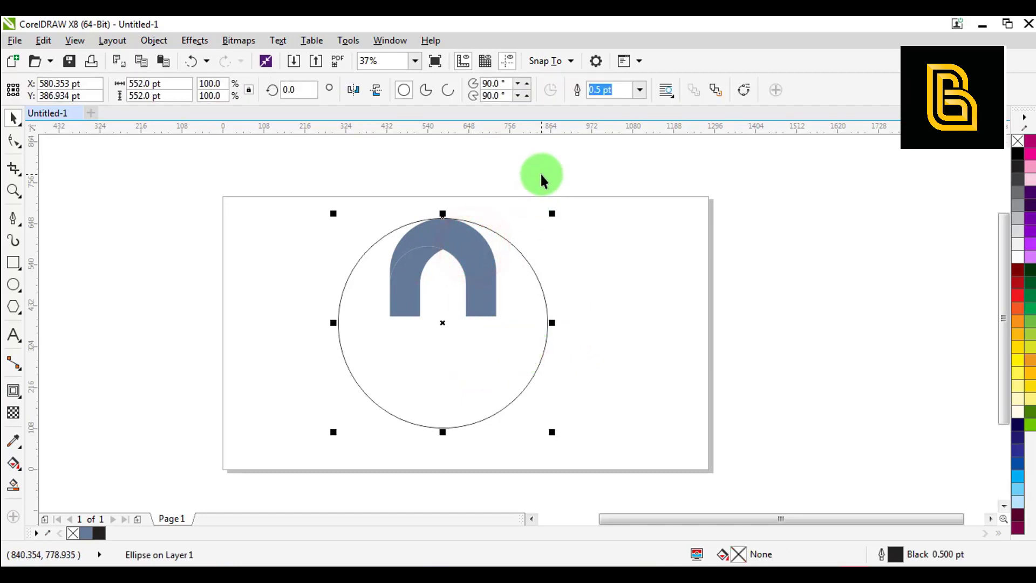
pyautogui.moveTo(376, 332); pyautogui.dragTo(320, 354)
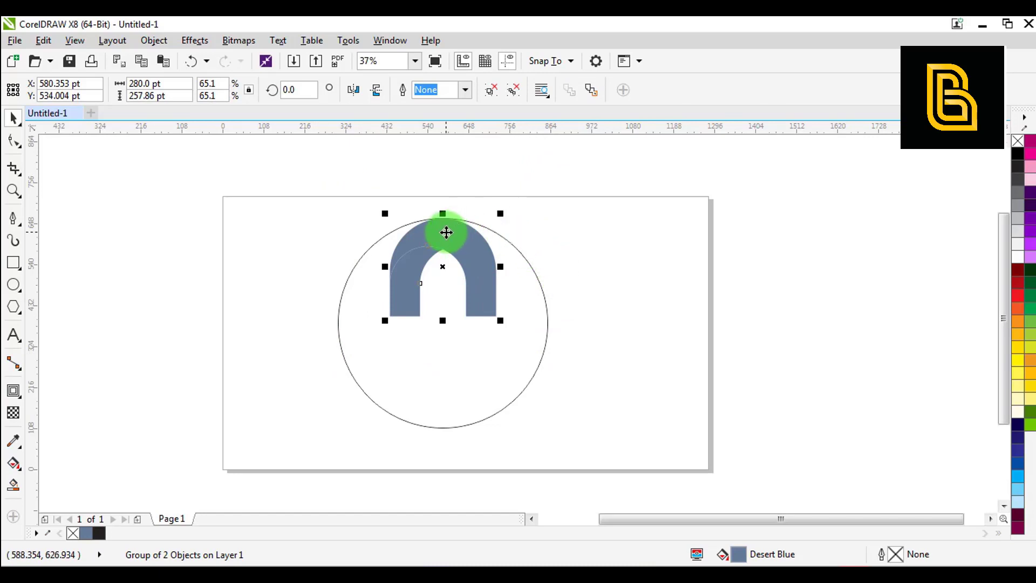
pyautogui.click(528, 286)
pyautogui.moveTo(555, 212); pyautogui.dragTo(491, 314)
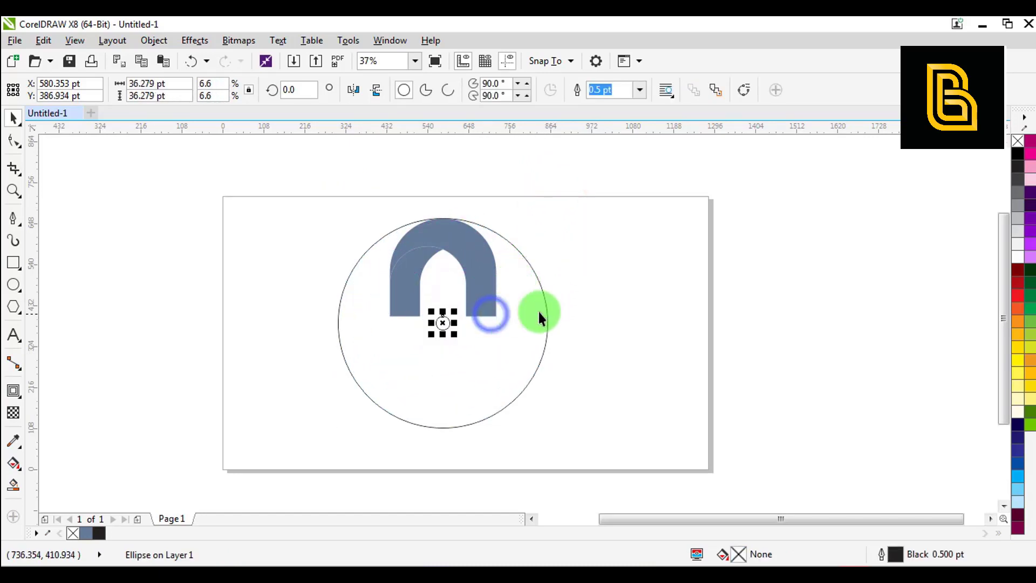
pyautogui.click(608, 295)
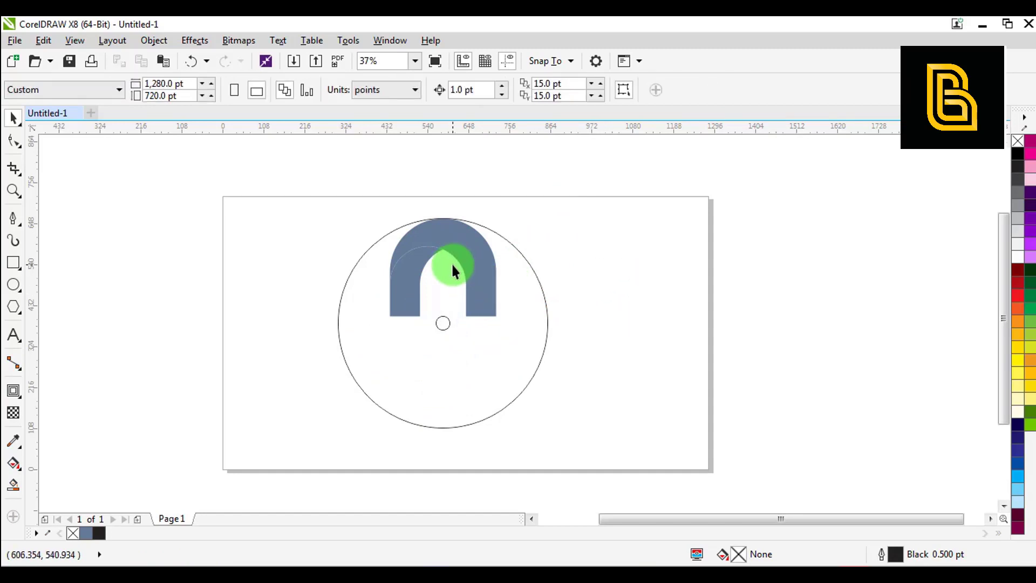
pyautogui.click(539, 304)
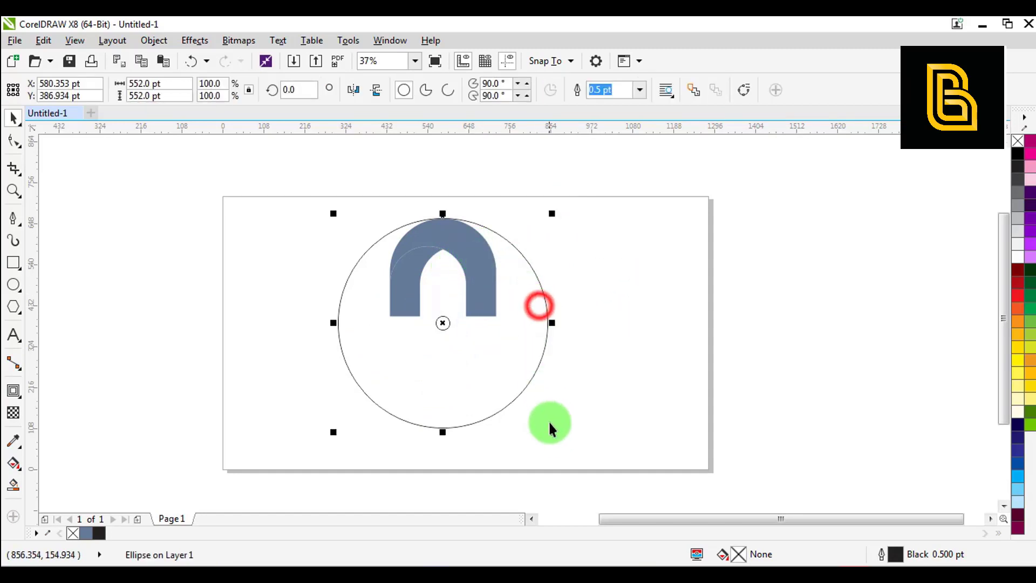
# Enlarge the large circle to 642 pt in diameter and center it on the page.
pyautogui.moveTo(550, 432); pyautogui.dragTo(586, 468)
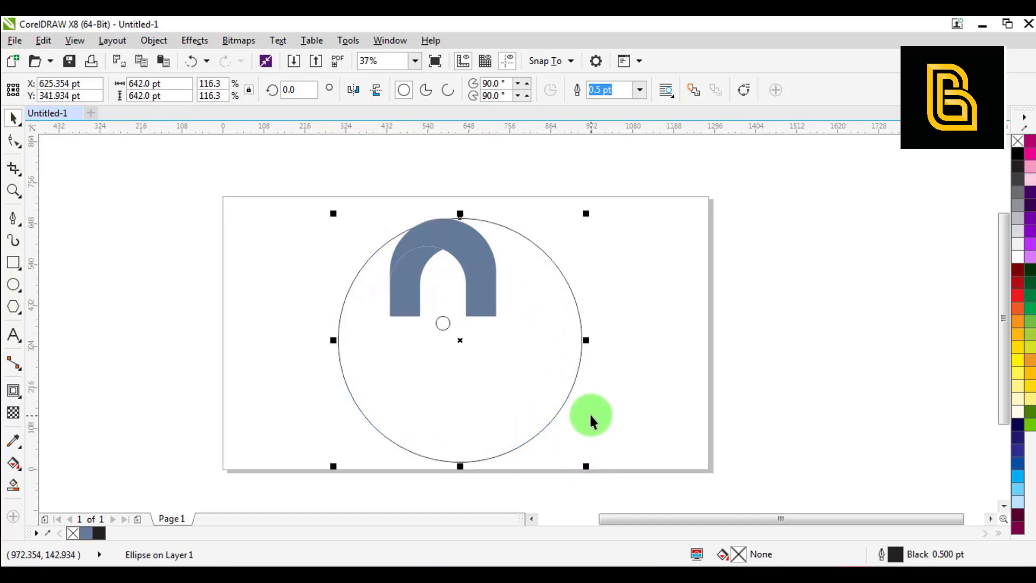
pyautogui.click(661, 312)
# Align the arch group with the top edge of the large circle and center it horizontally on that circle.
pyautogui.click(481, 262)
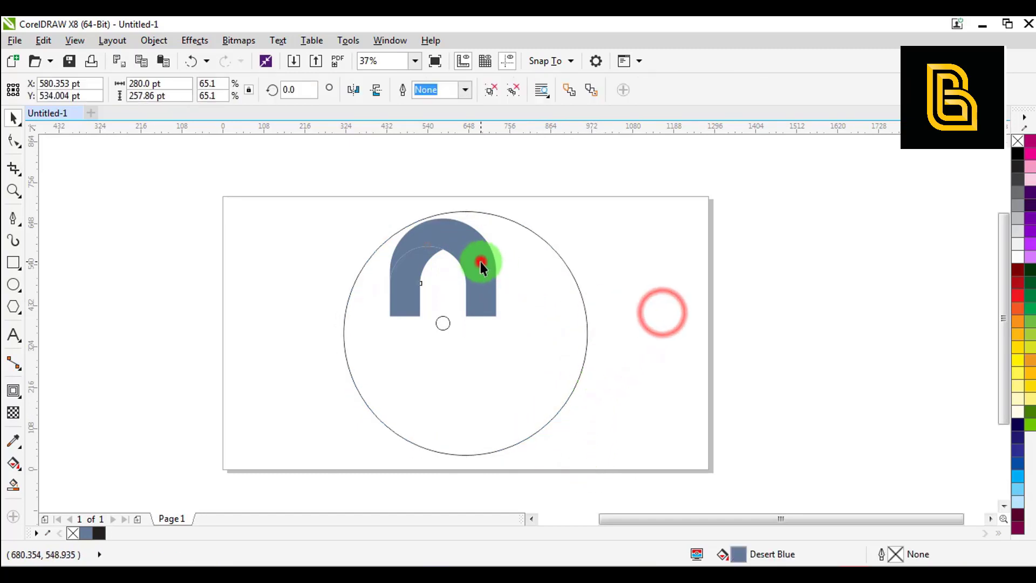
pyautogui.keyDown('shift'); pyautogui.click(543, 278); pyautogui.keyUp('shift')
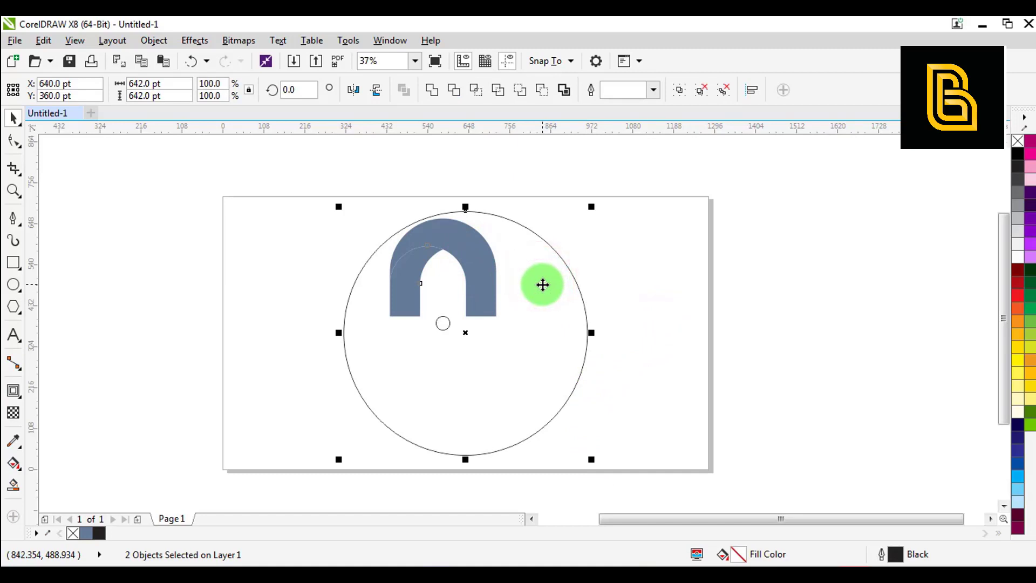
pyautogui.press('t')
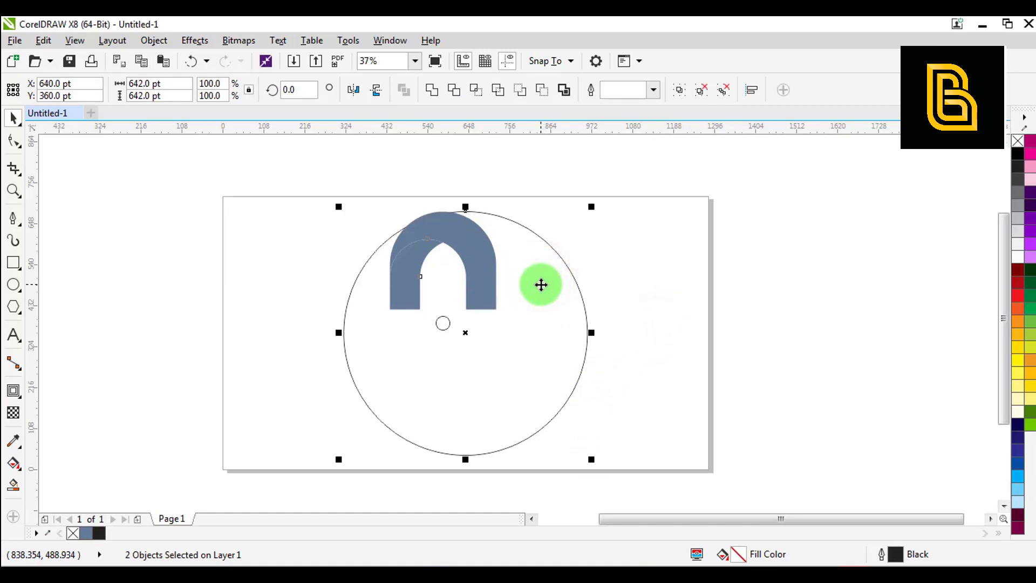
pyautogui.press('c')
pyautogui.click(678, 269)
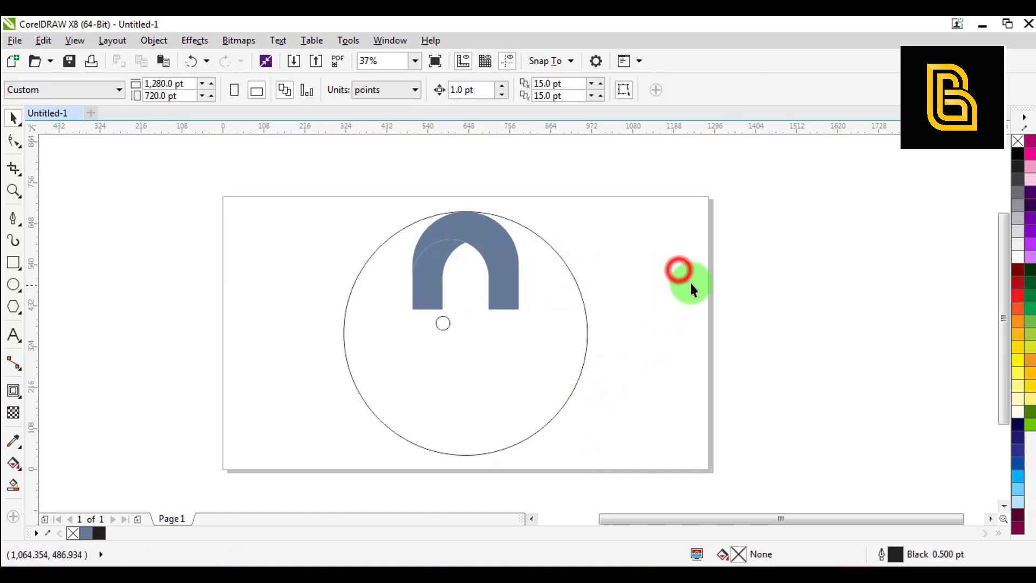
# Center the small circle inside the large circle both horizontally and vertically.
pyautogui.press('Tab')
pyautogui.keyDown('shift'); pyautogui.click(538, 367); pyautogui.keyUp('shift')
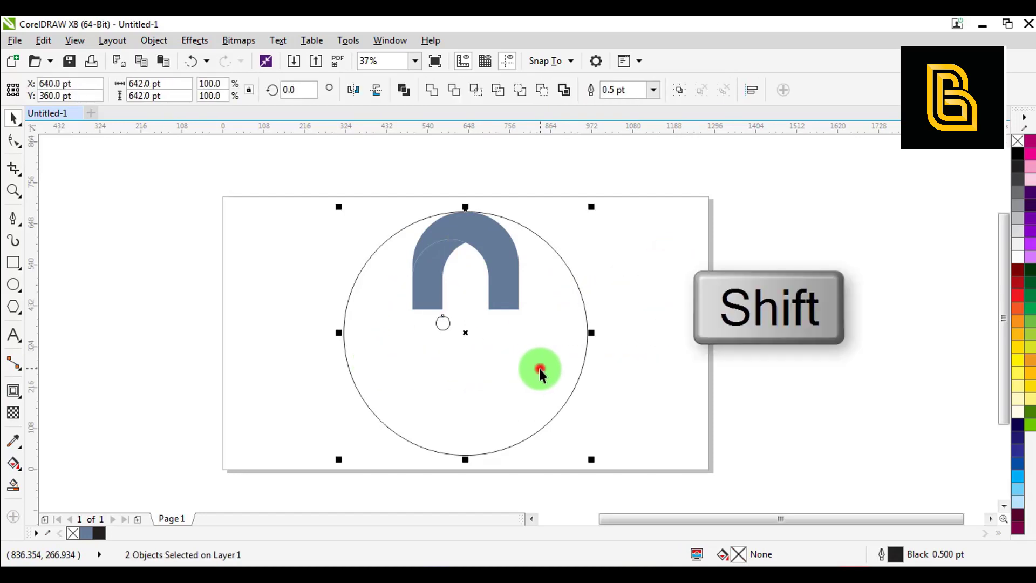
pyautogui.press('e')
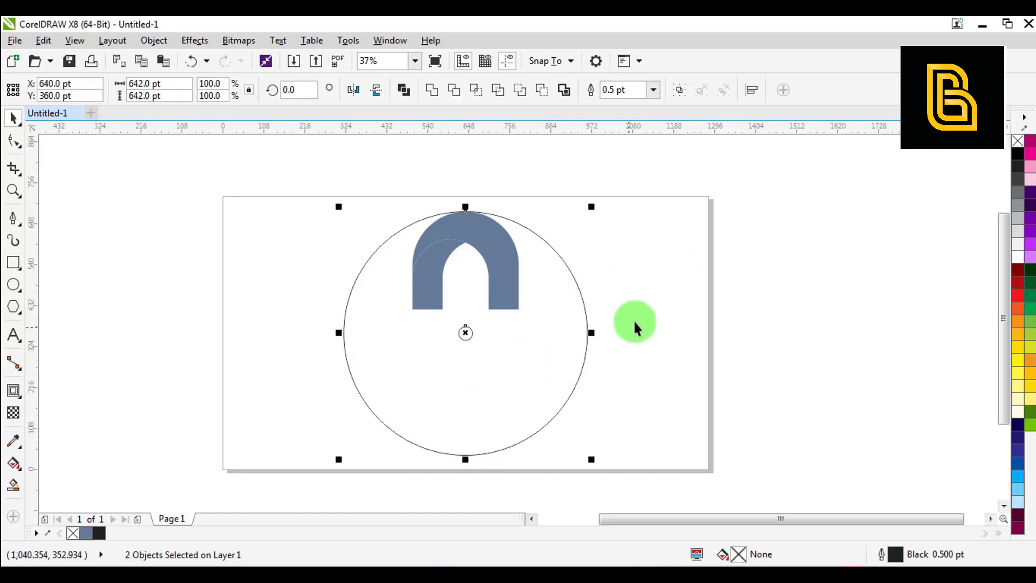
pyautogui.click(634, 323)
# Move the arch group's rotation center to the center of the small circle.
pyautogui.click(492, 246)
pyautogui.scroll(2, 493, 246)
pyautogui.click(498, 236)
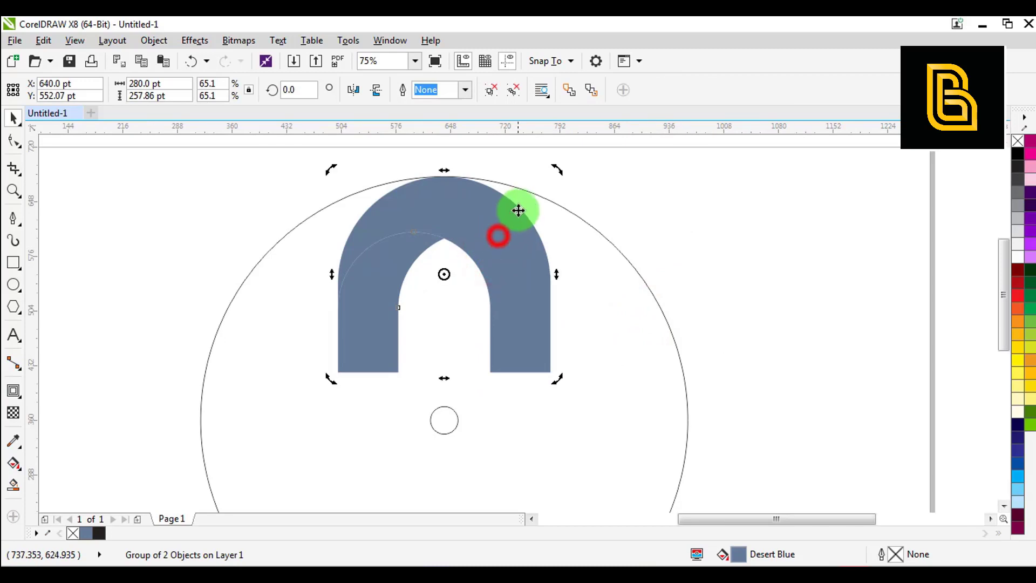
pyautogui.moveTo(446, 273)
pyautogui.mouseDown()
pyautogui.moveTo(455, 340)
pyautogui.moveTo(445, 421)
pyautogui.mouseUp()
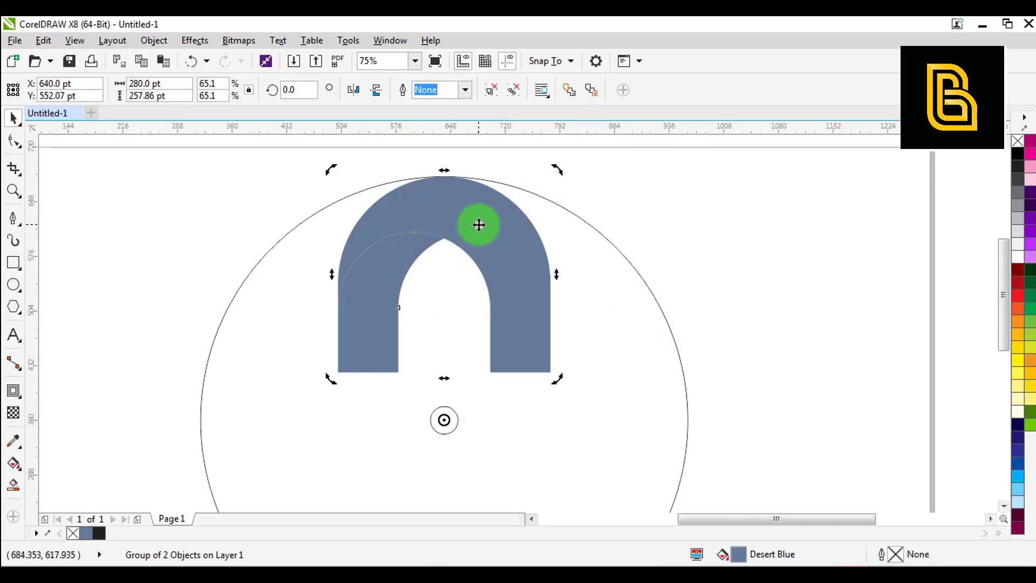
# Rotate a copy of the arch to about 235.9° around the circle center and repeat the rotation to make a third arch.
pyautogui.scroll(-2, 478, 225)
pyautogui.moveTo(521, 193); pyautogui.dragTo(525, 416)
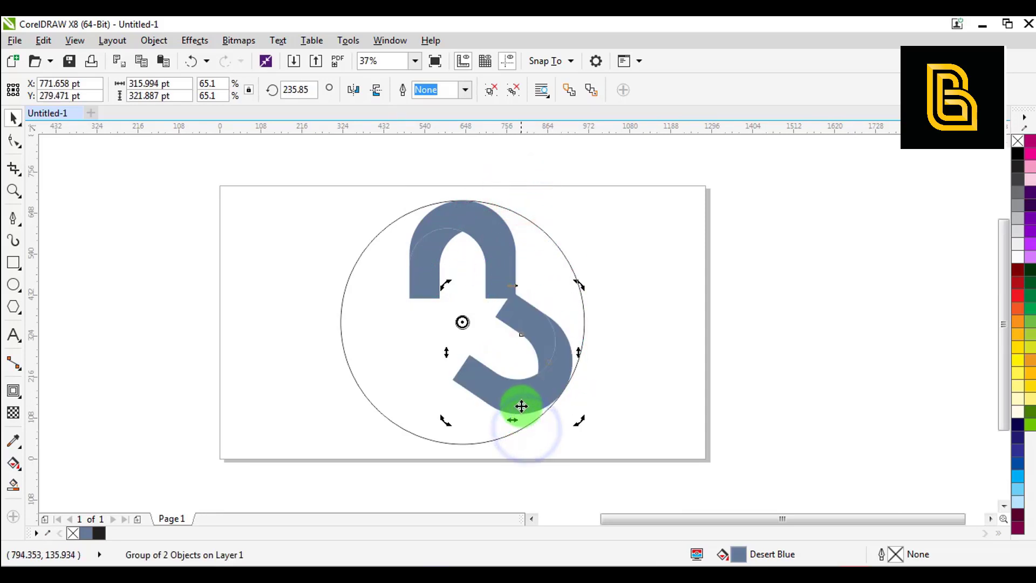
pyautogui.hotkey('ctrl', 'r')
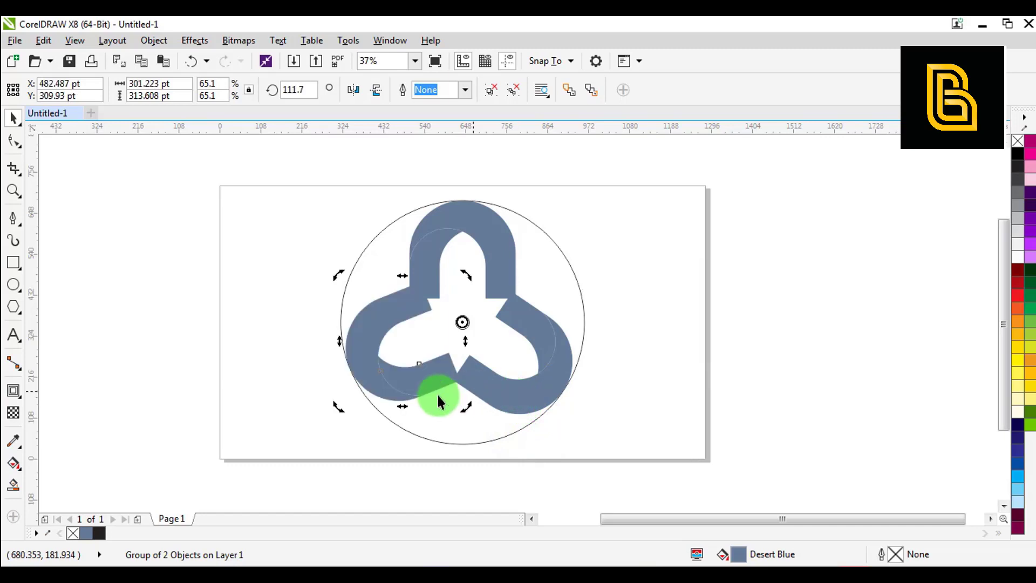
# Fine-tune the rotation of the lower-left arch to about 116.8° and the lower-right arch to about 239.7° around the circle center.
pyautogui.moveTo(336, 407); pyautogui.dragTo(342, 418)
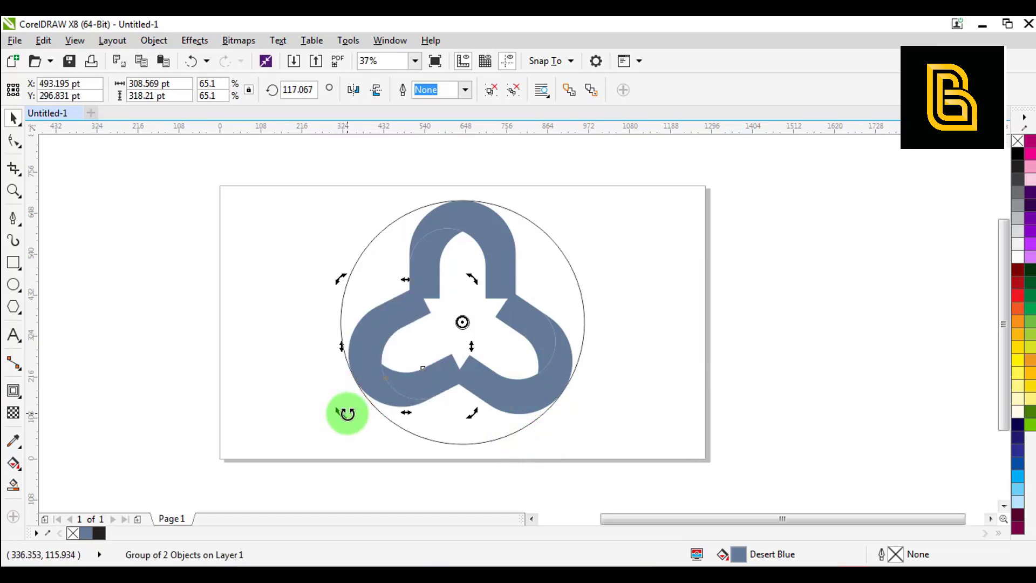
pyautogui.scroll(2, 437, 389)
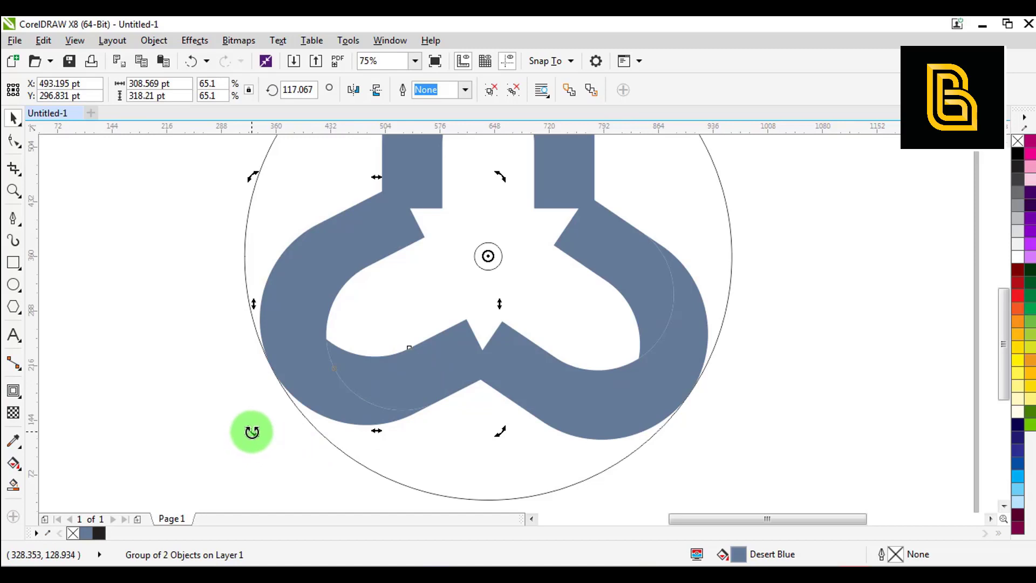
pyautogui.moveTo(252, 431); pyautogui.dragTo(259, 437)
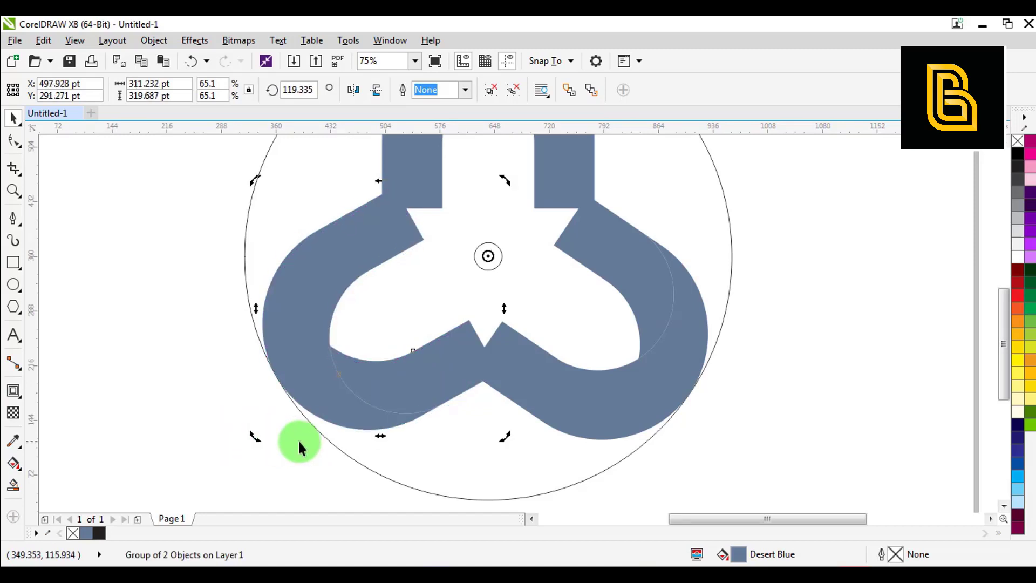
pyautogui.click(609, 404)
pyautogui.moveTo(717, 450); pyautogui.dragTo(716, 437)
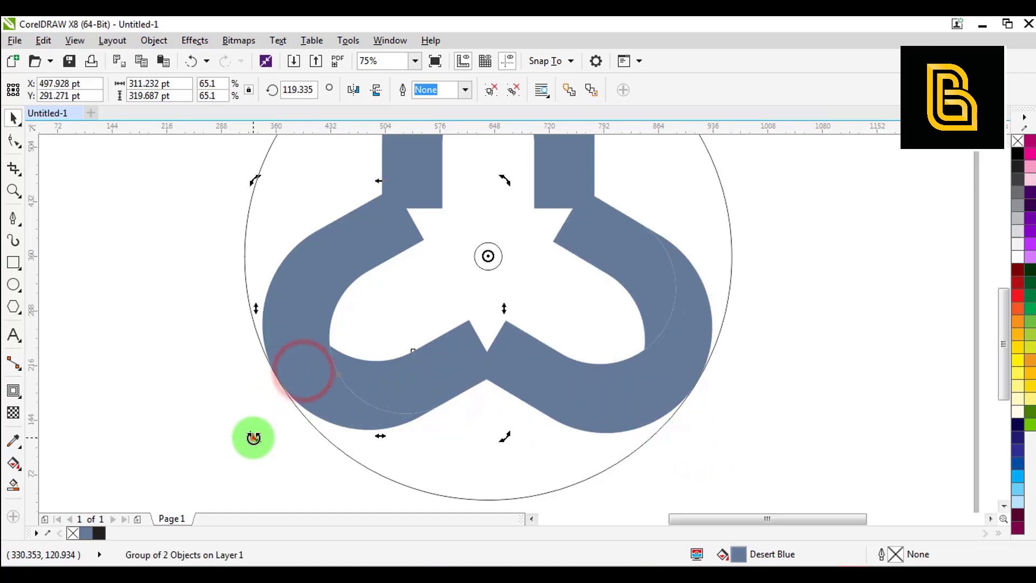
pyautogui.moveTo(253, 437); pyautogui.dragTo(254, 431)
pyautogui.click(615, 398)
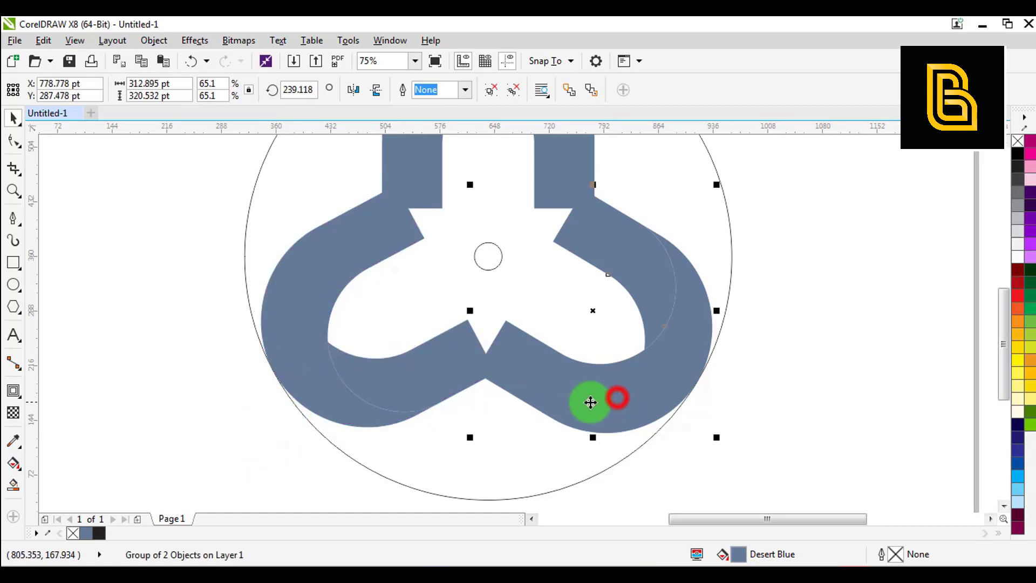
pyautogui.click(588, 399)
pyautogui.moveTo(719, 440); pyautogui.dragTo(721, 438)
pyautogui.scroll(-2, 497, 394)
pyautogui.click(432, 321)
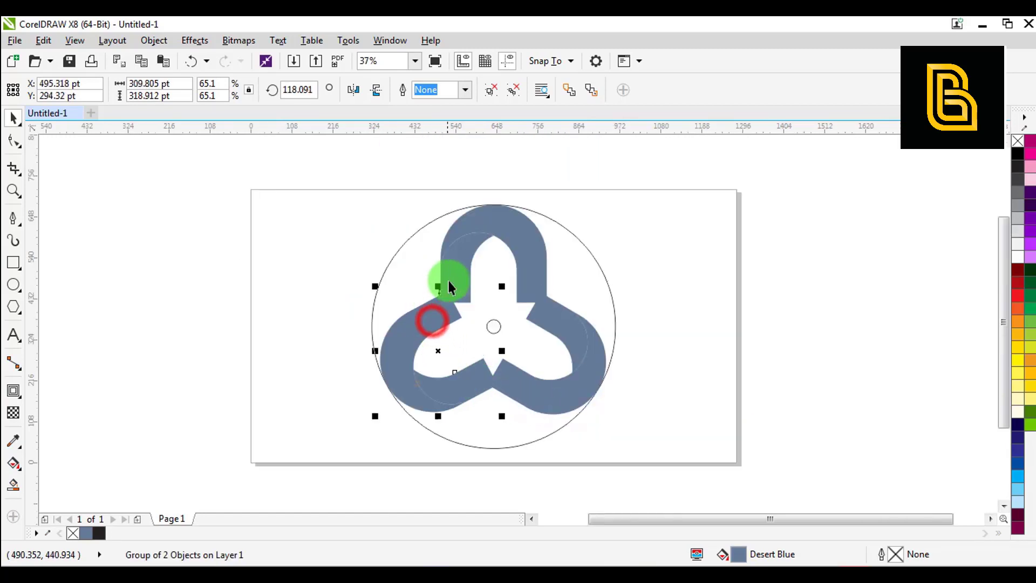
pyautogui.scroll(2, 447, 286)
pyautogui.click(370, 372)
pyautogui.moveTo(292, 306)
pyautogui.mouseDown()
pyautogui.moveTo(290, 296)
pyautogui.moveTo(293, 303)
pyautogui.mouseUp()
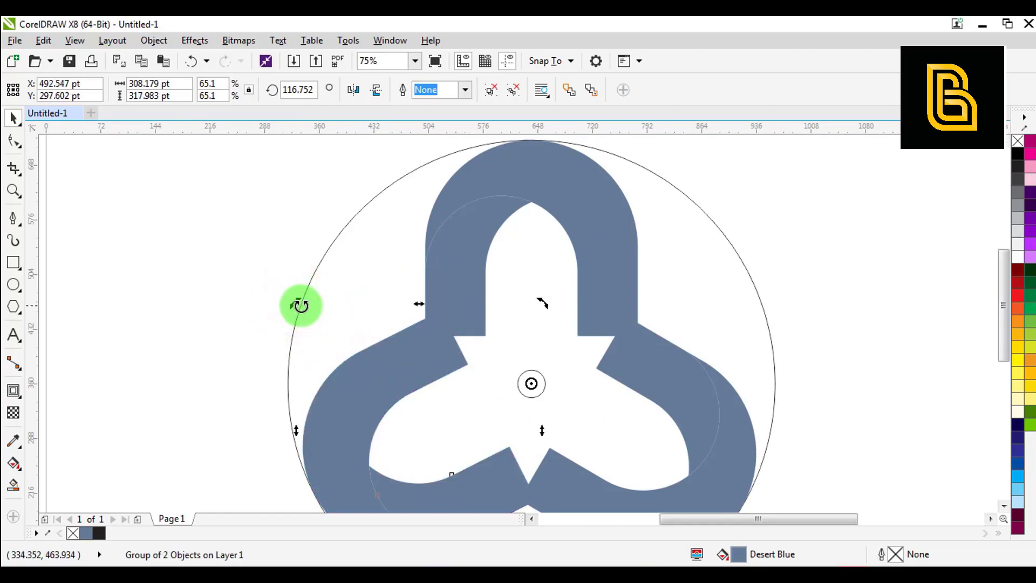
# Remove the large guide circle from the design.
pyautogui.scroll(-1, 300, 305)
pyautogui.click(620, 308)
pyautogui.click(542, 308)
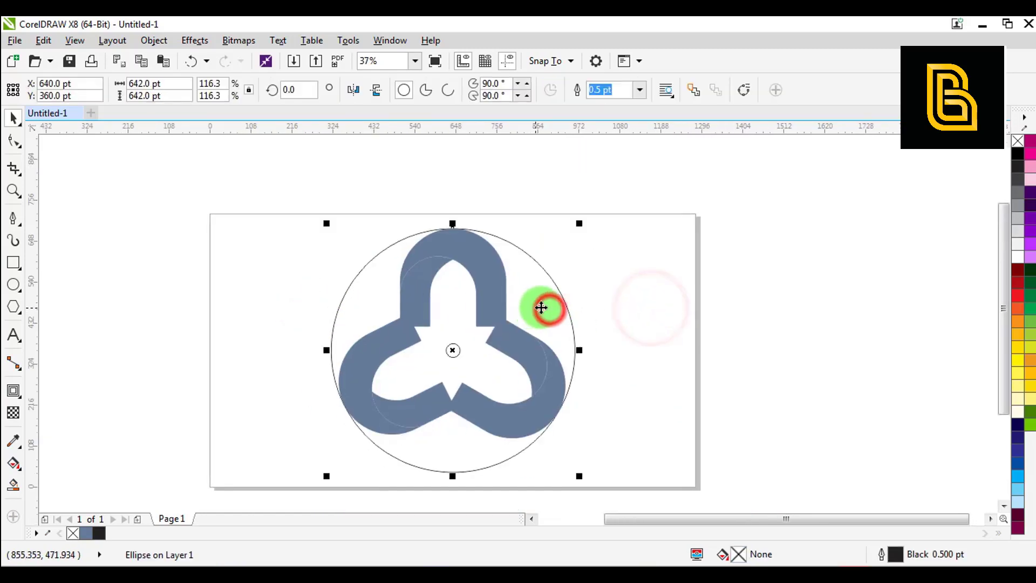
pyautogui.moveTo(541, 308); pyautogui.dragTo(825, 308)
pyautogui.rightClick(719, 315)
pyautogui.click(725, 340)
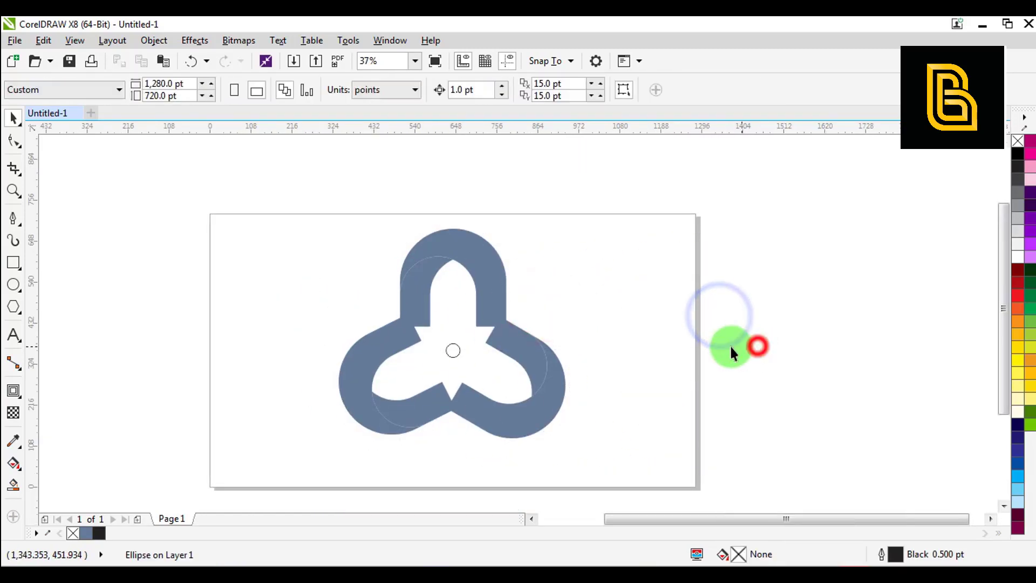
# Remove the small guide circle from the center of the three arches.
pyautogui.moveTo(456, 349); pyautogui.dragTo(637, 335)
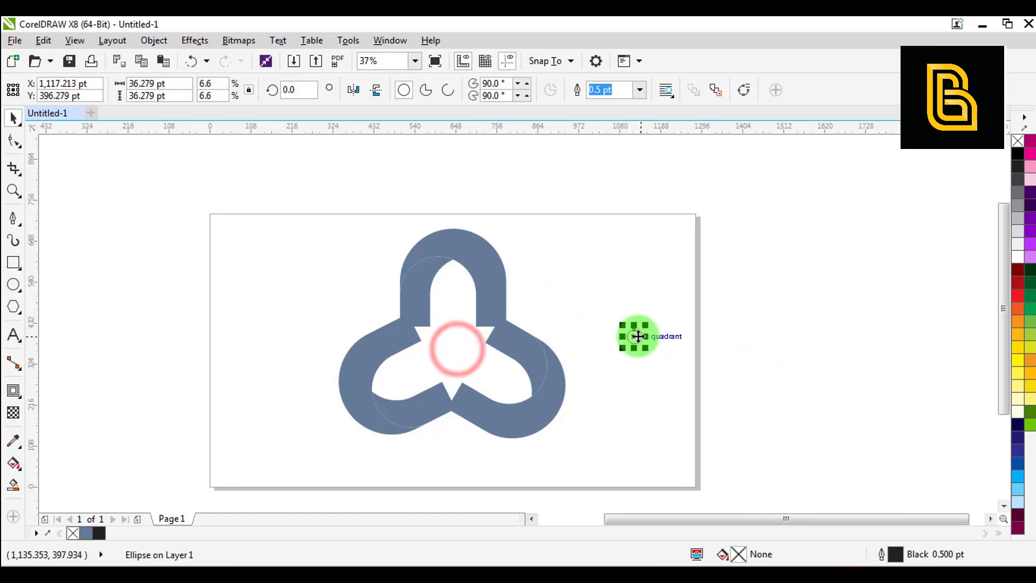
pyautogui.rightClick(637, 335)
pyautogui.click(671, 342)
pyautogui.click(610, 398)
pyautogui.click(593, 449)
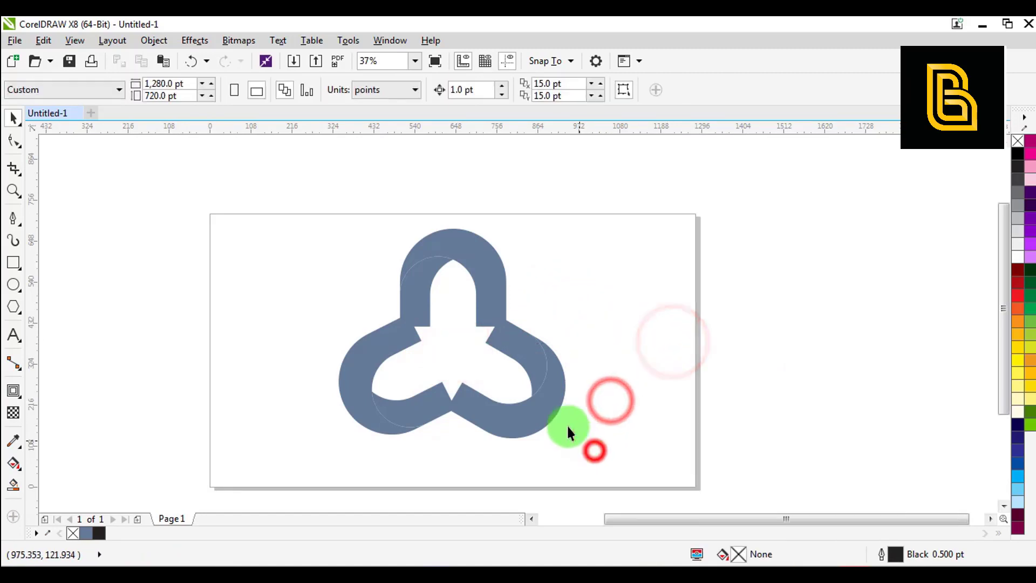
# Select the three arch groups and ungroup all their objects.
pyautogui.click(507, 348)
pyautogui.moveTo(604, 197); pyautogui.dragTo(254, 483)
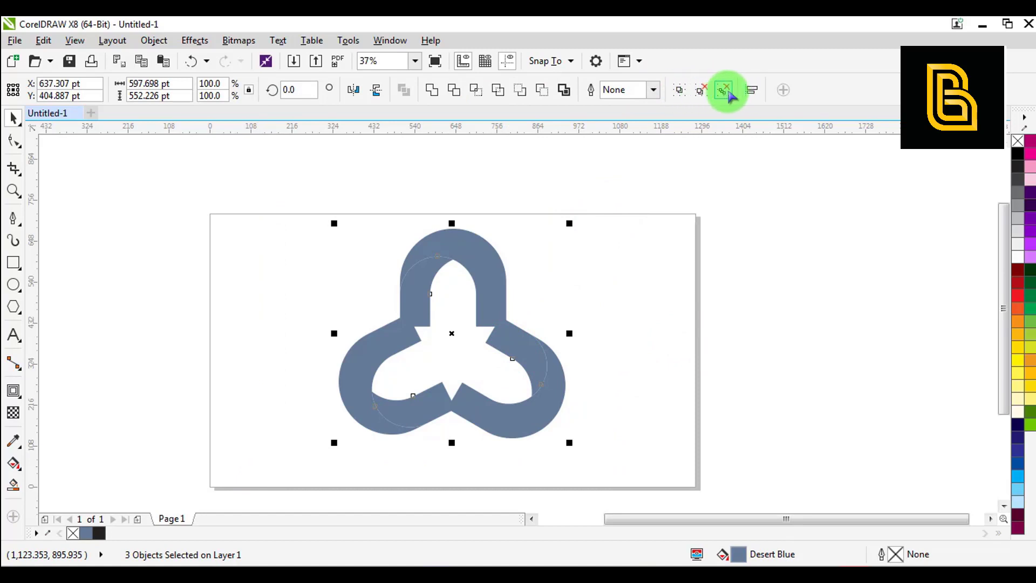
pyautogui.click(723, 92)
pyautogui.click(613, 238)
# Weld the top arch's outer band to the adjoining inner band of the lower-right arch.
pyautogui.click(474, 296)
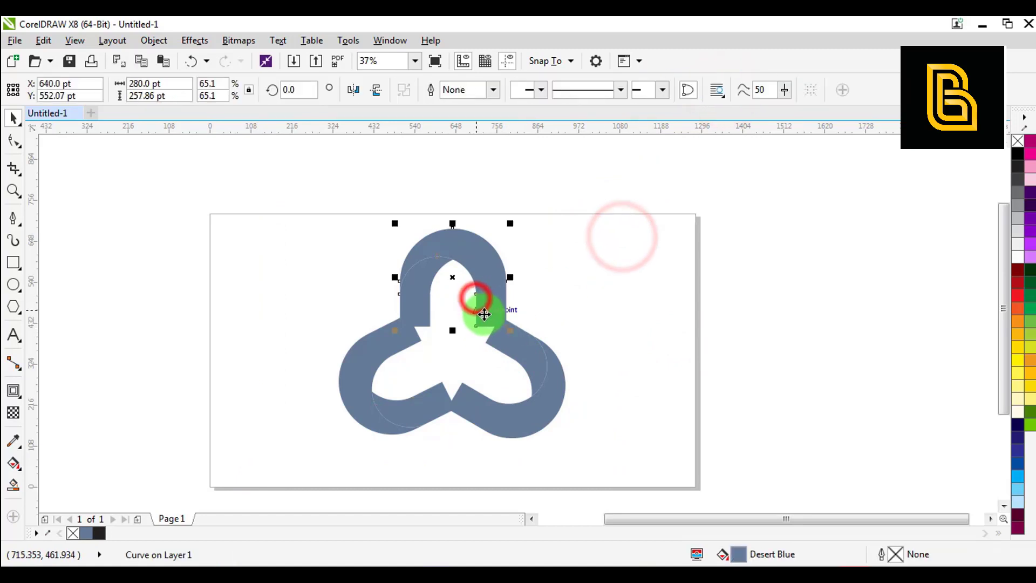
pyautogui.click(510, 343)
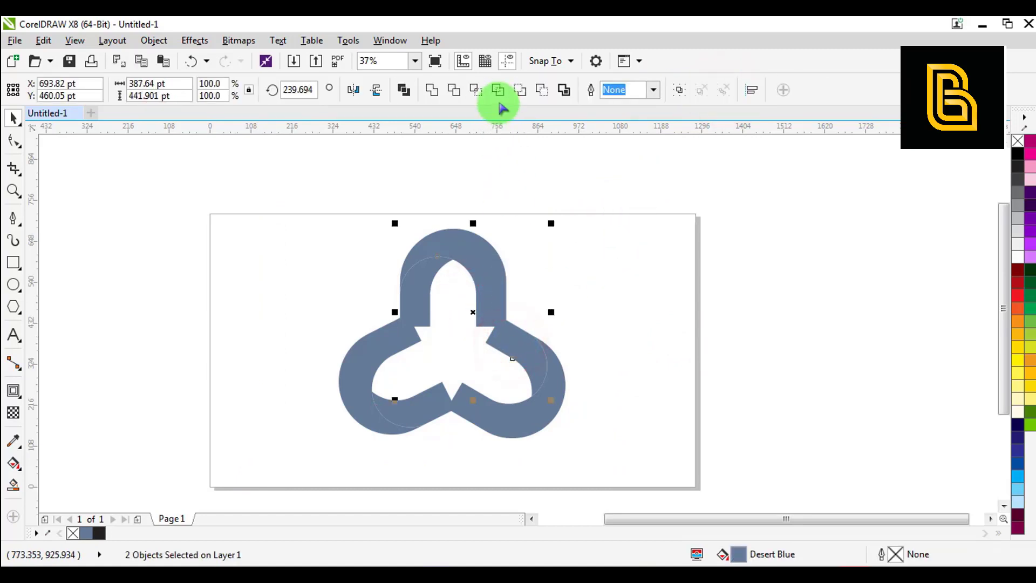
pyautogui.click(433, 91)
pyautogui.click(617, 291)
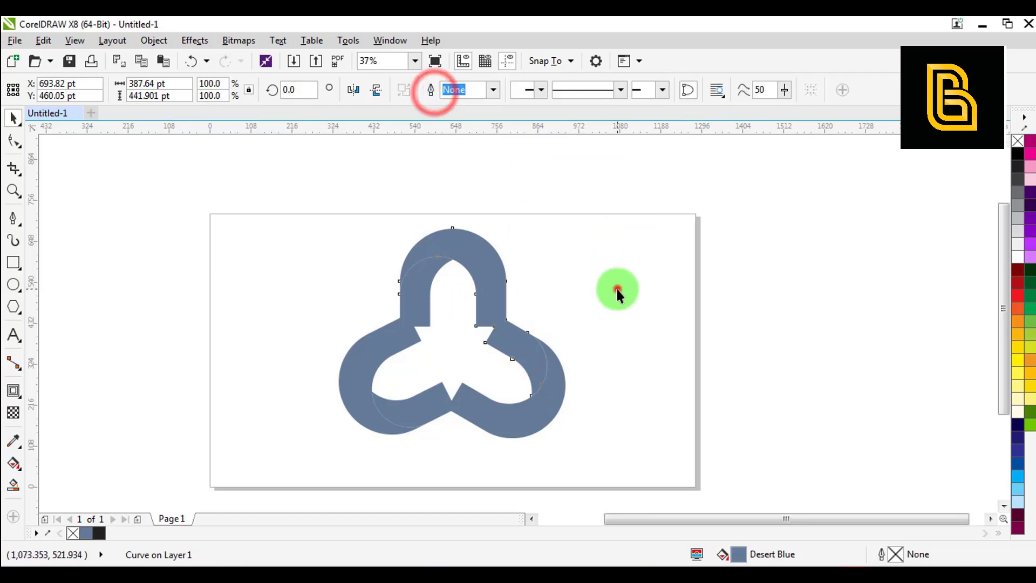
# Weld the lower-right arch's outer band to the adjoining inner band of the lower-left arch.
pyautogui.click(535, 415)
pyautogui.click(416, 417)
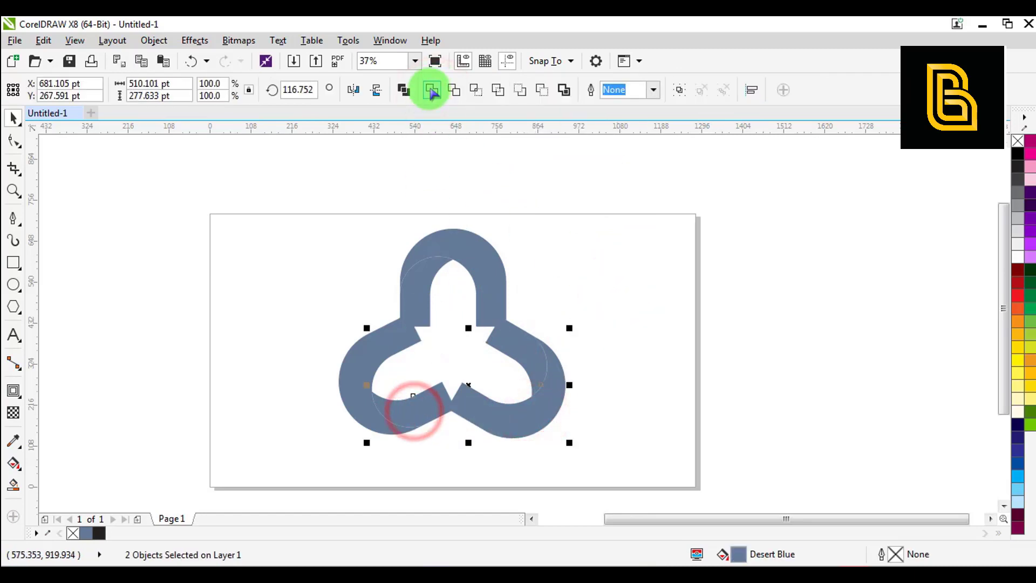
pyautogui.click(431, 90)
pyautogui.click(580, 217)
# Weld the top arch's inner band to the adjoining outer band of the lower-left arch.
pyautogui.click(442, 309)
pyautogui.keyDown('shift'); pyautogui.click(367, 350); pyautogui.keyUp('shift')
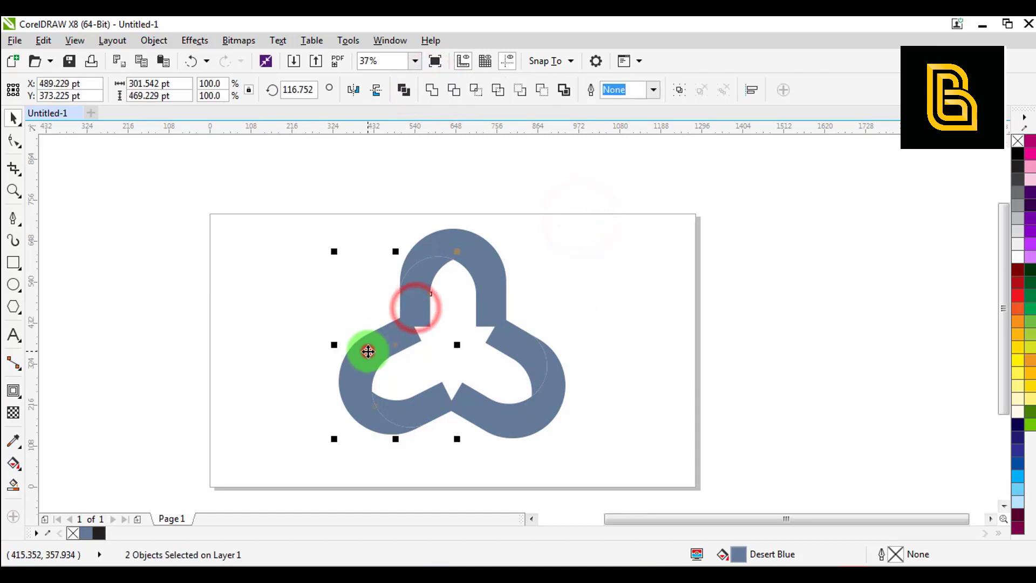
pyautogui.click(430, 92)
pyautogui.click(569, 249)
# Fill the top-right welded band red, the bottom band dark blue (C100 M100 Y0 K30) and the left band dark green (C100 M0 Y100 K60).
pyautogui.click(491, 282)
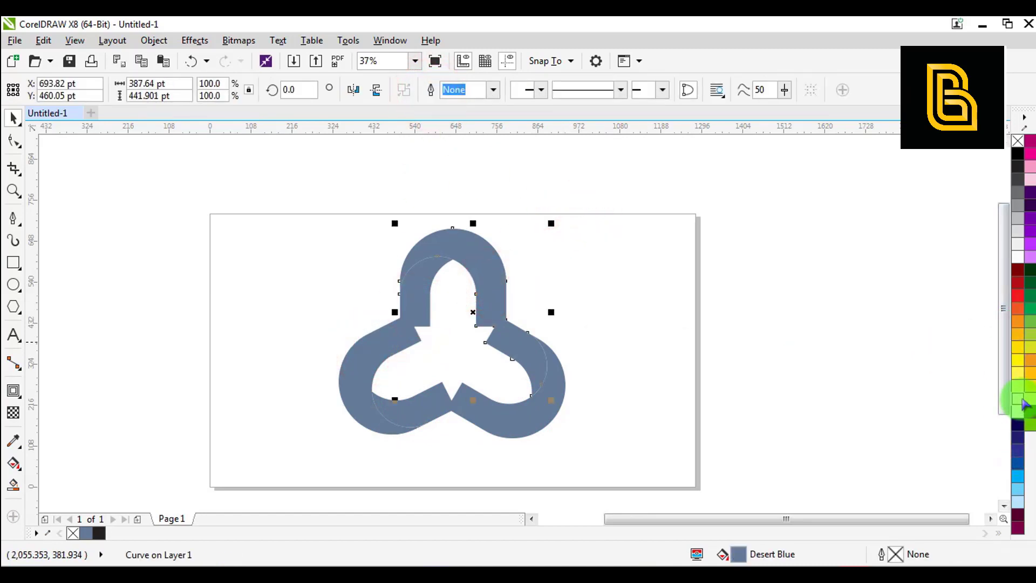
pyautogui.click(1018, 295)
pyautogui.click(531, 424)
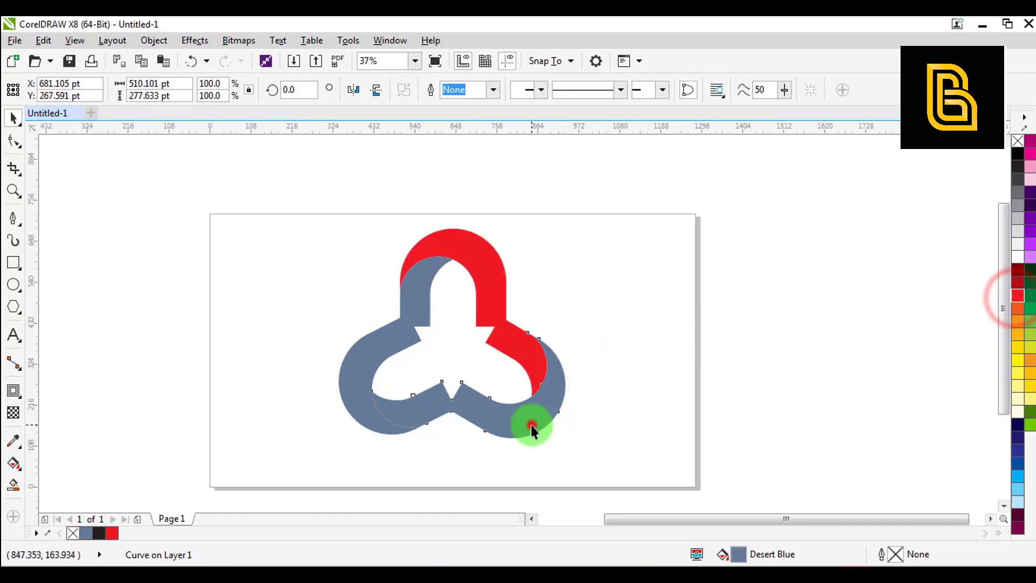
pyautogui.click(1019, 438)
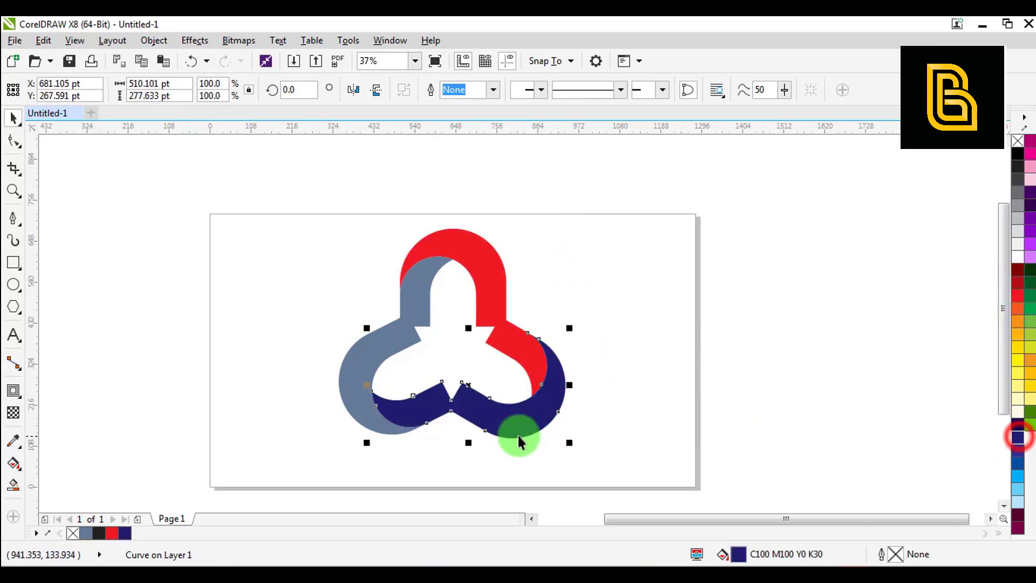
pyautogui.click(365, 414)
pyautogui.click(1028, 289)
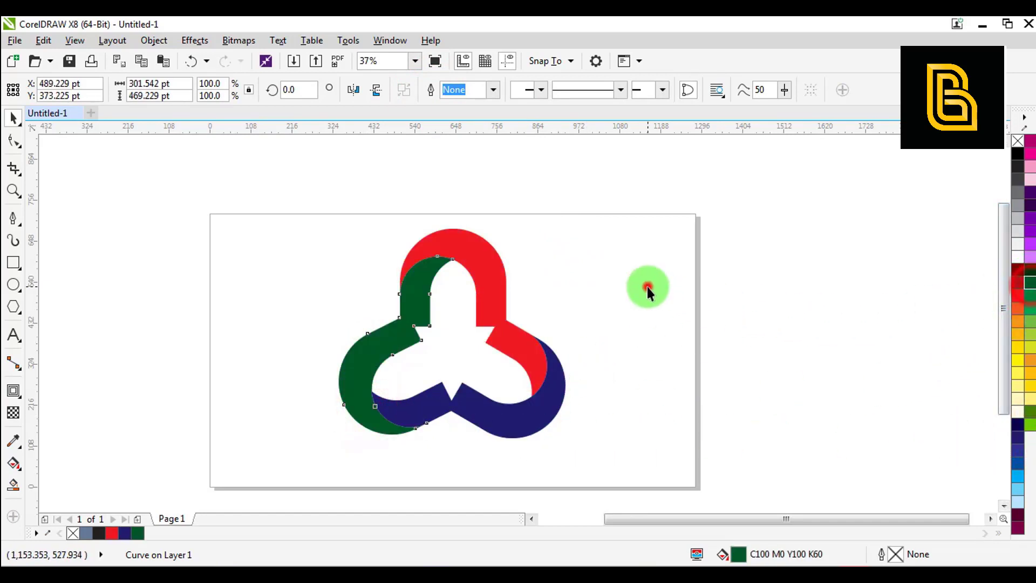
pyautogui.click(645, 288)
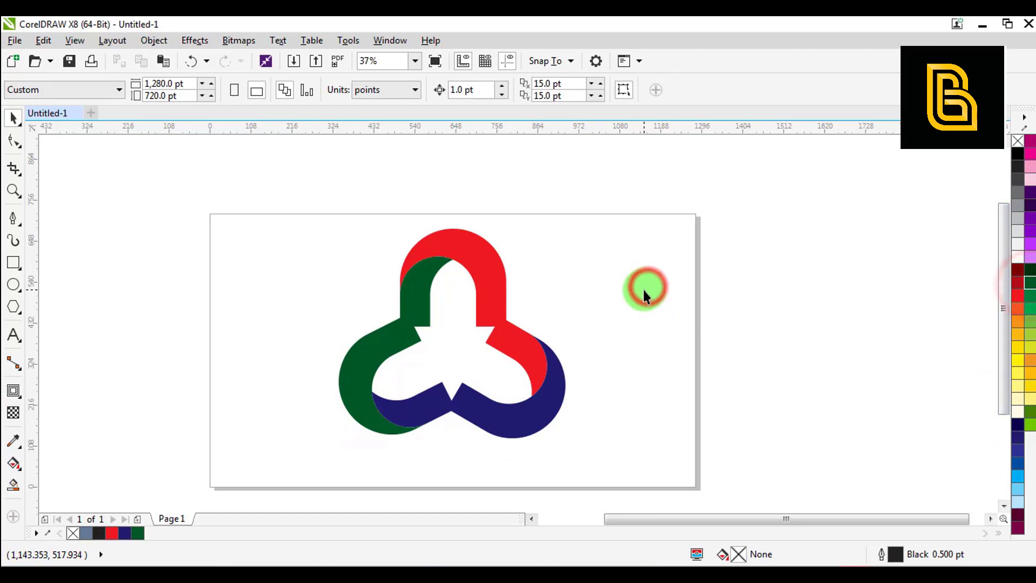
# Delete the notch node at the inner corner of the green band with the Shape tool.
pyautogui.click(13, 141)
pyautogui.click(399, 319)
pyautogui.scroll(2, 413, 329)
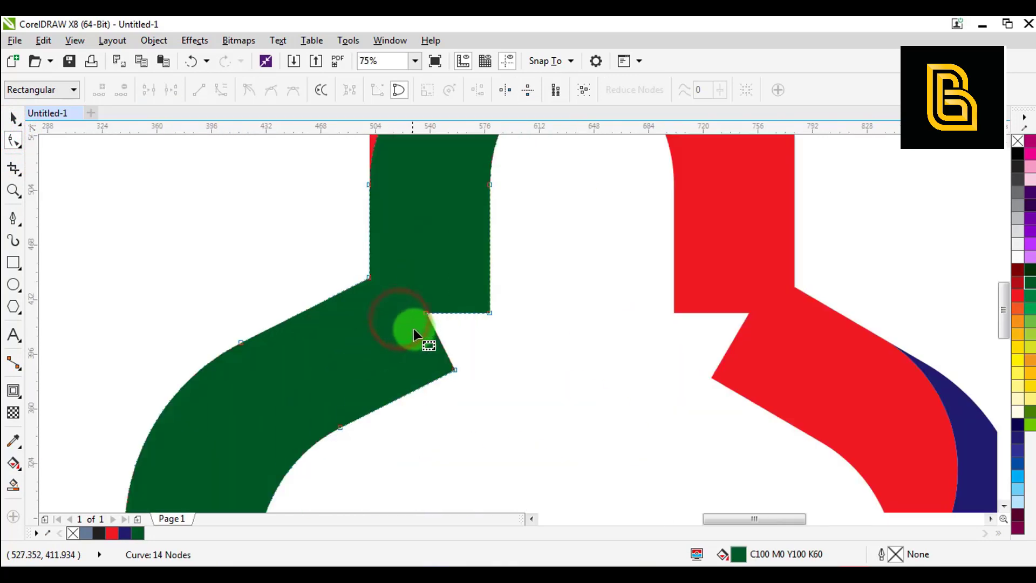
pyautogui.moveTo(402, 282); pyautogui.dragTo(459, 340)
pyautogui.rightClick(426, 312)
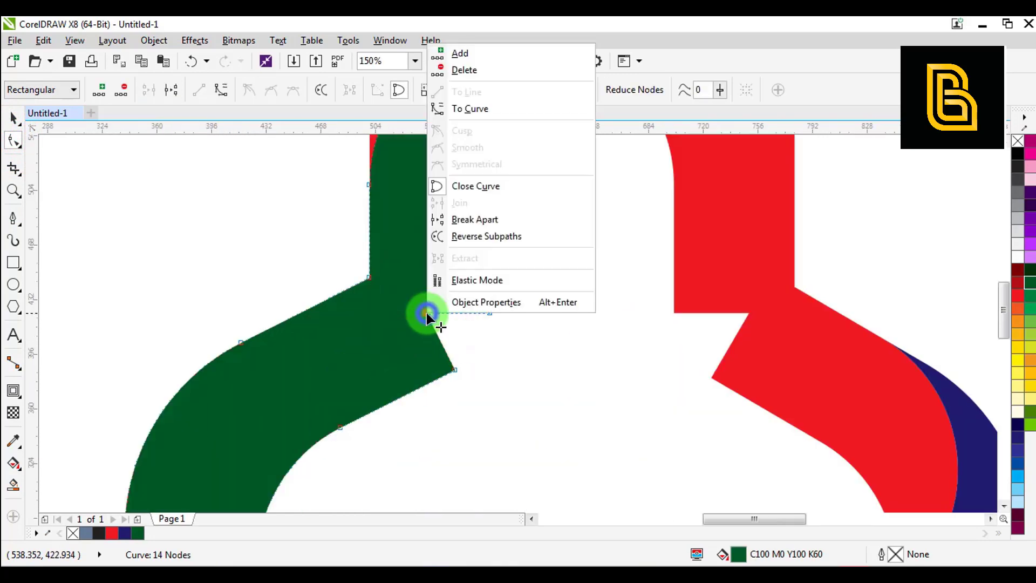
pyautogui.click(465, 70)
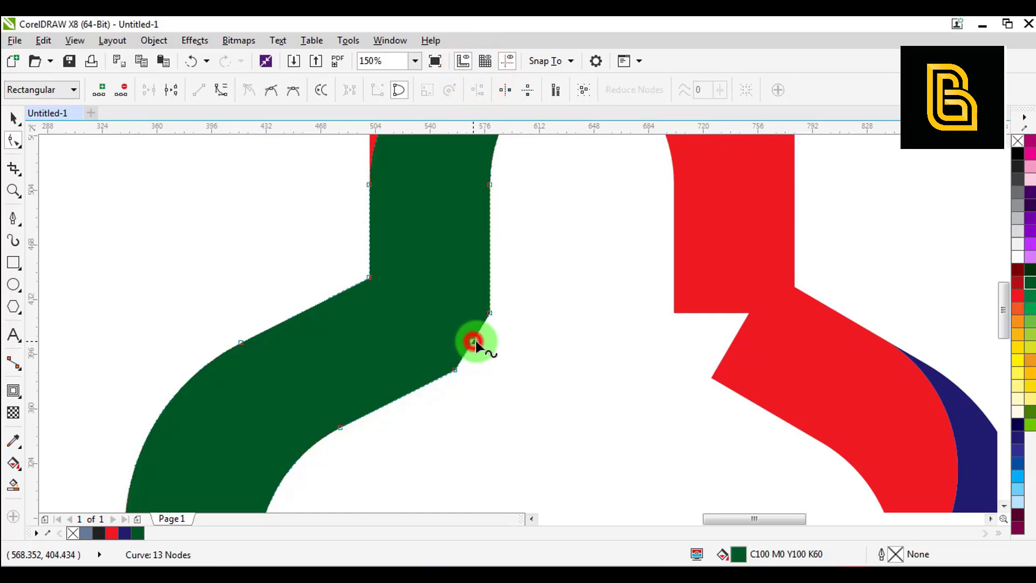
# Convert the green band's straight diagonal inner-corner edge to a curve and bulge it outward into a rounded corner.
pyautogui.click(221, 91)
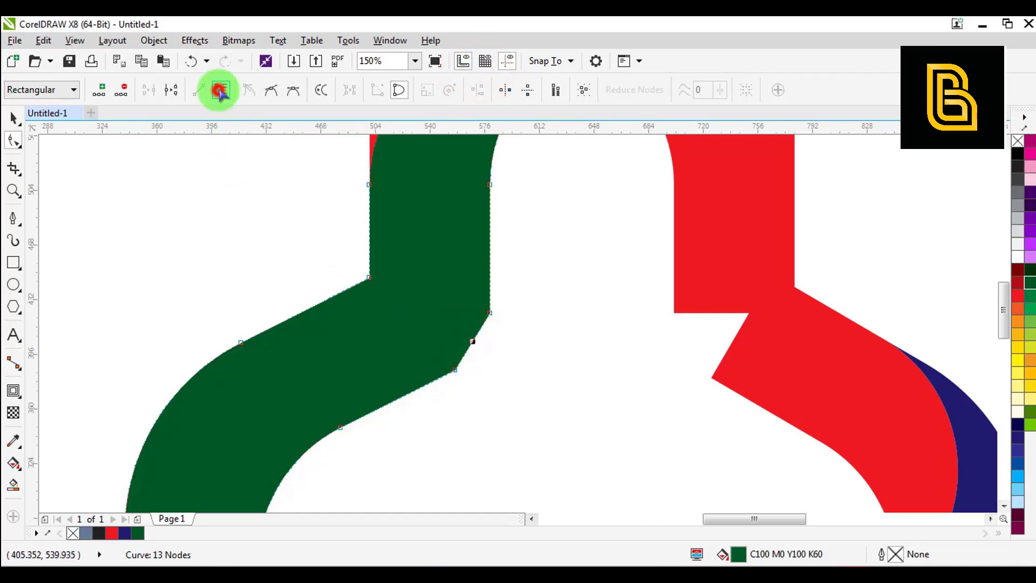
pyautogui.scroll(2, 474, 347)
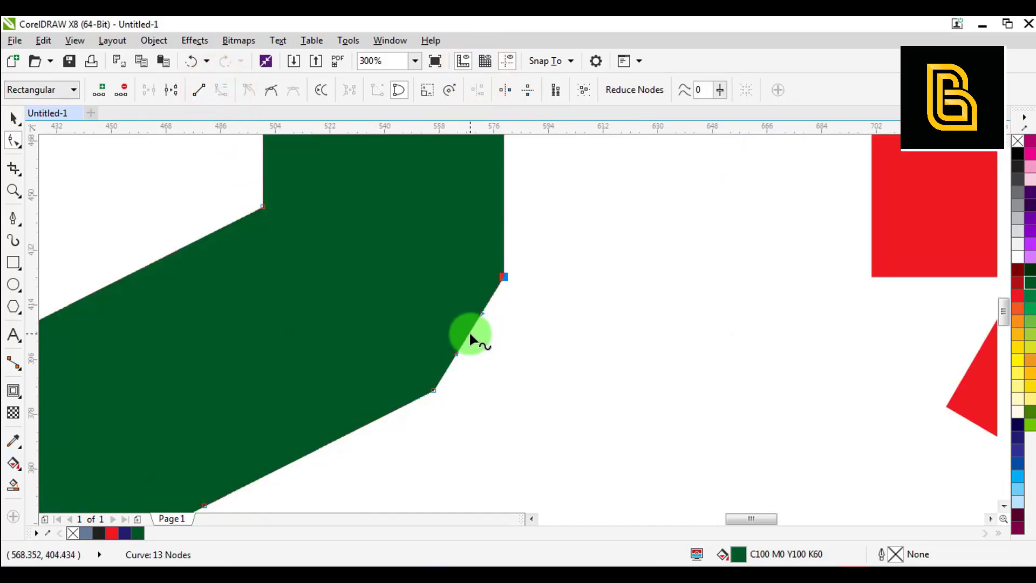
pyautogui.moveTo(469, 335); pyautogui.dragTo(485, 352)
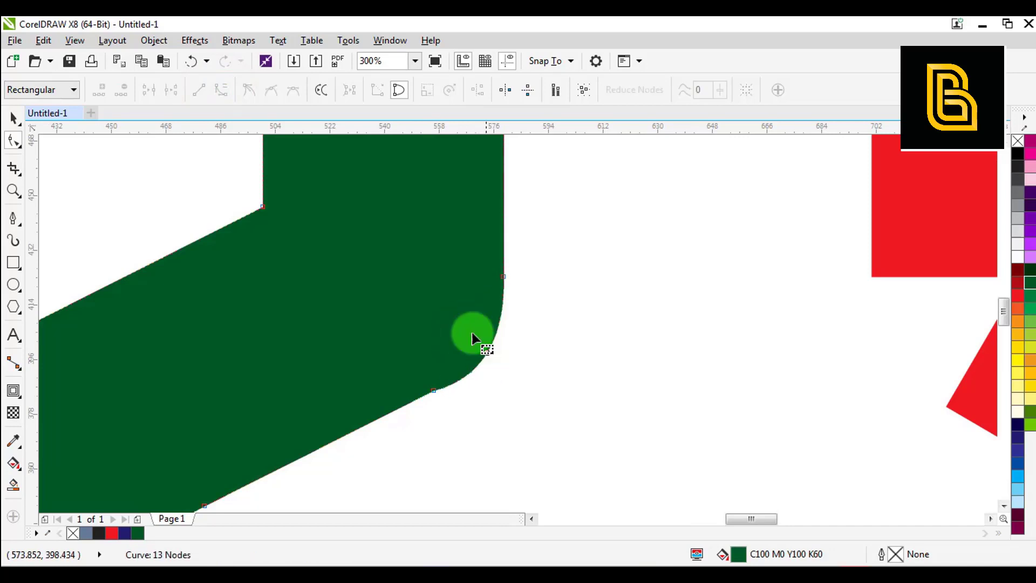
pyautogui.scroll(-4, 423, 293)
pyautogui.scroll(4, 348, 236)
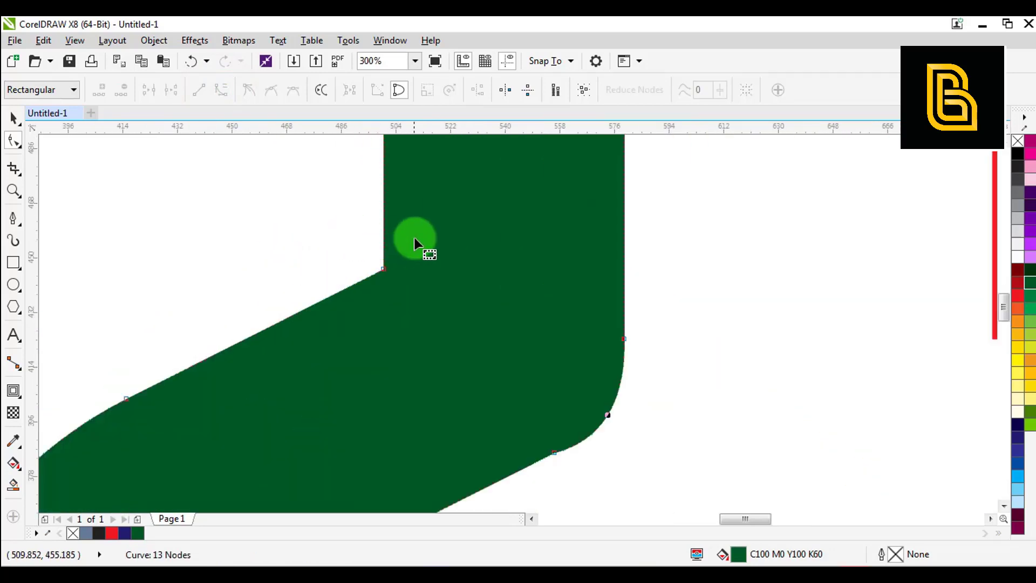
# Round the green band's outer corner by adding a node on each side, converting the corner to a curve and deleting its node.
pyautogui.click(414, 236)
pyautogui.doubleClick(384, 185)
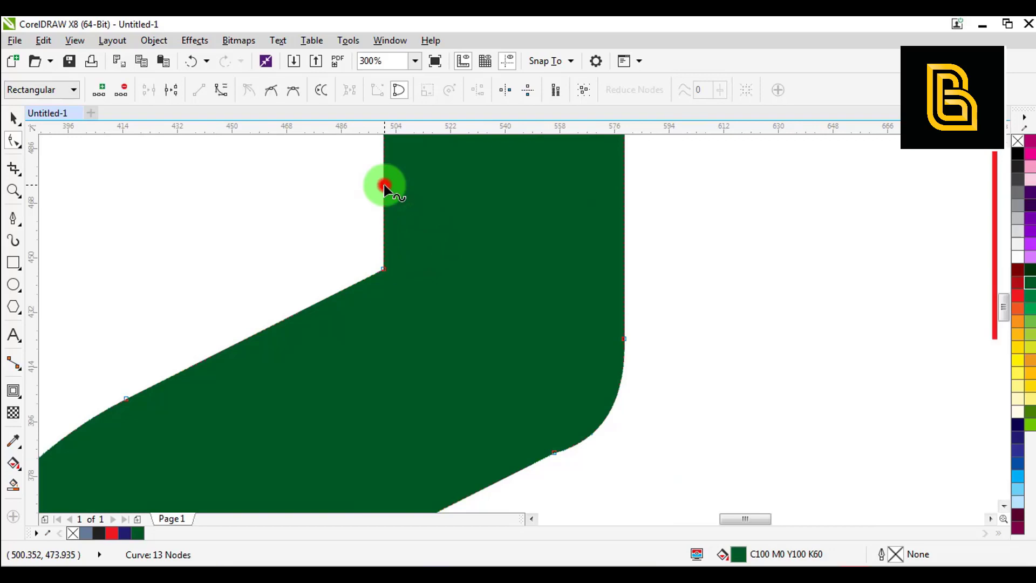
pyautogui.doubleClick(321, 300)
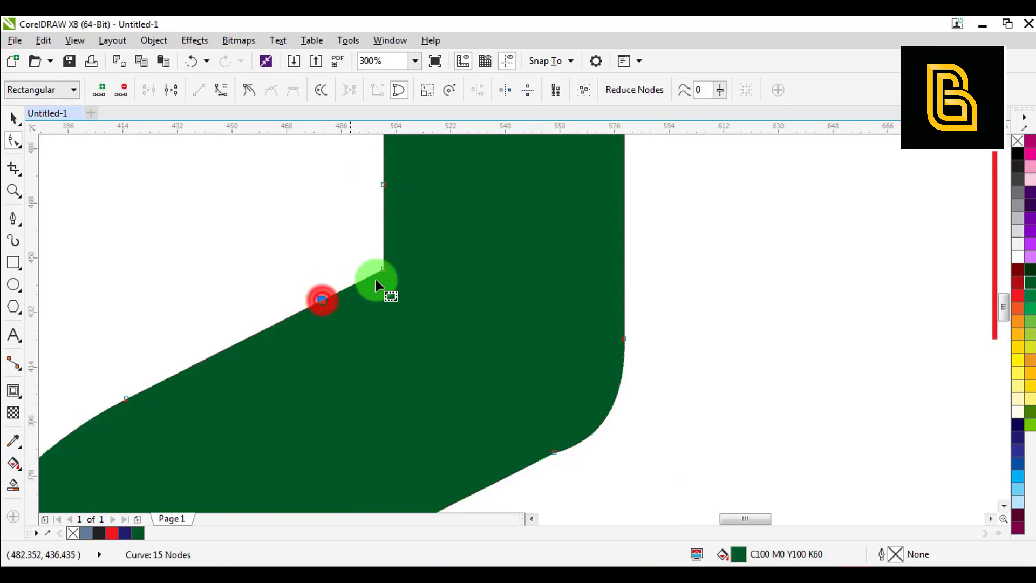
pyautogui.moveTo(423, 249); pyautogui.dragTo(380, 286)
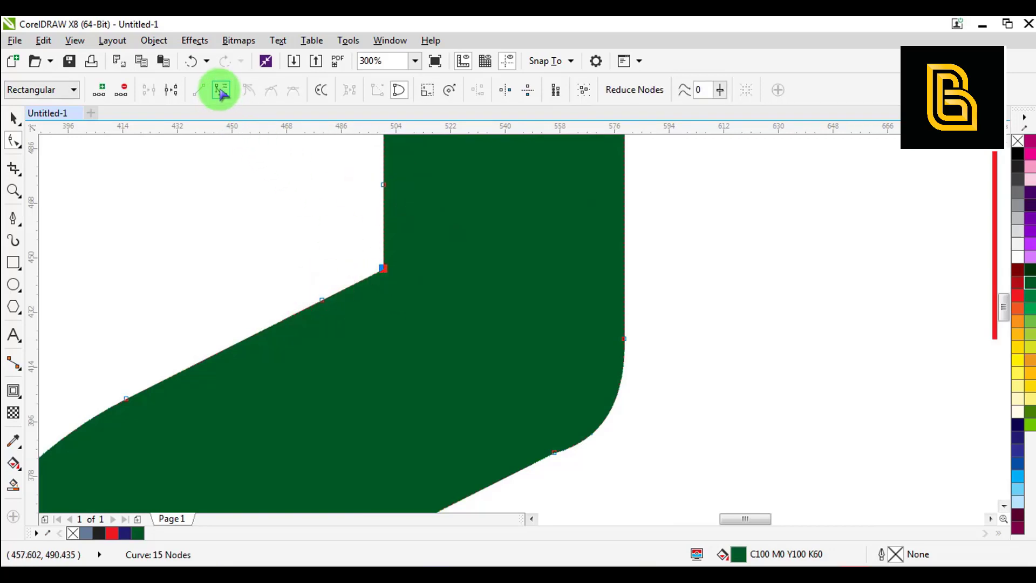
pyautogui.click(220, 90)
pyautogui.click(382, 268)
pyautogui.rightClick(382, 268)
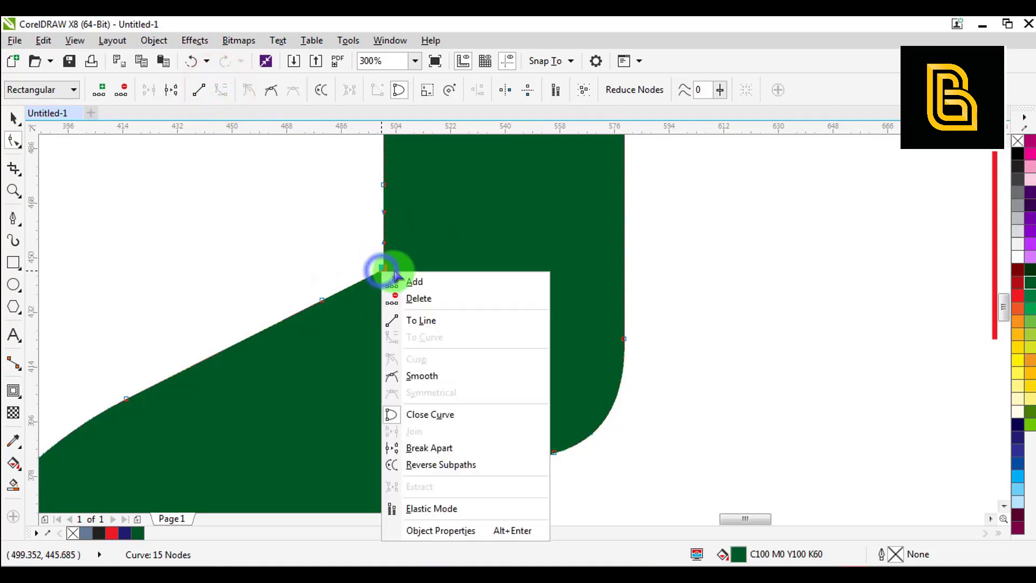
pyautogui.click(423, 299)
pyautogui.hotkey('shift', 'F4')
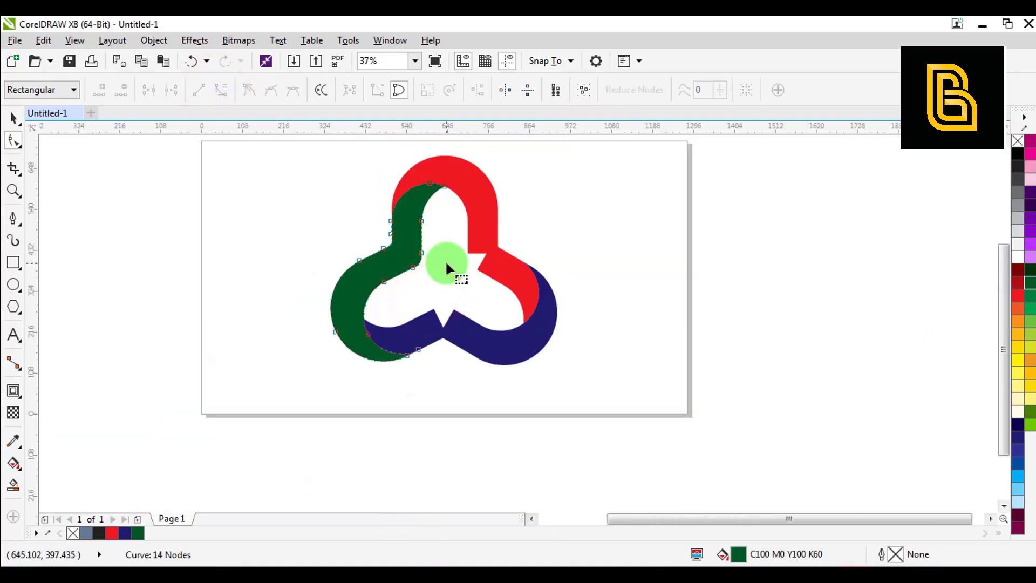
# Delete the dark blue band's inner notch node and bulge the connecting edge upward as a curve.
pyautogui.scroll(2, 442, 338)
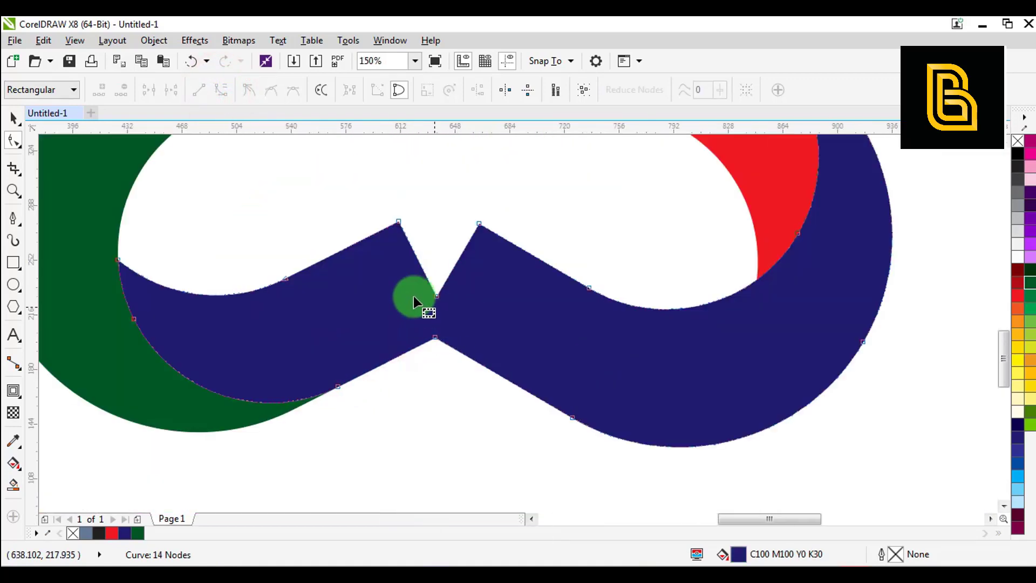
pyautogui.moveTo(462, 319); pyautogui.dragTo(438, 297)
pyautogui.rightClick(439, 297)
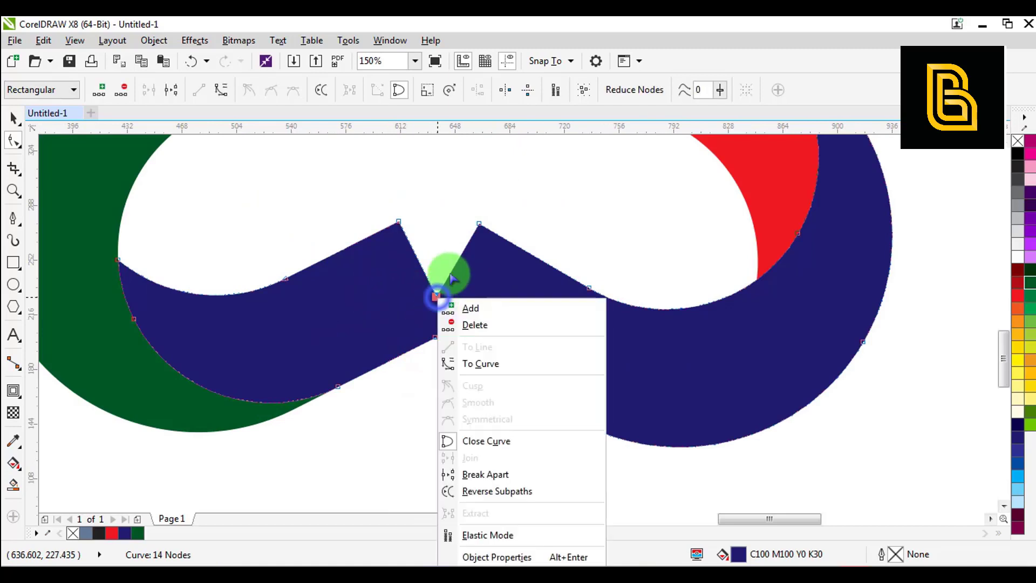
pyautogui.click(466, 323)
pyautogui.click(435, 223)
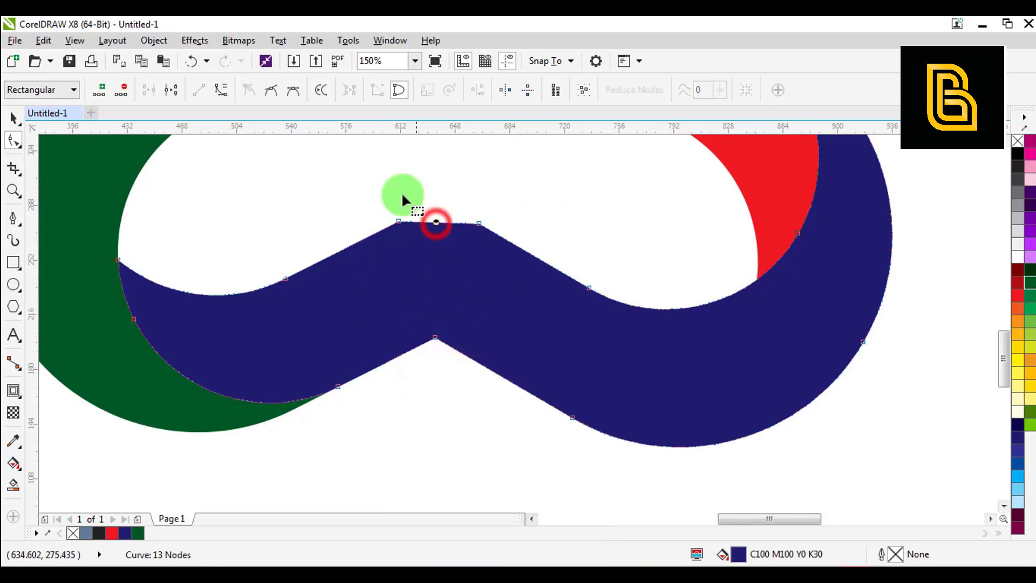
pyautogui.click(220, 91)
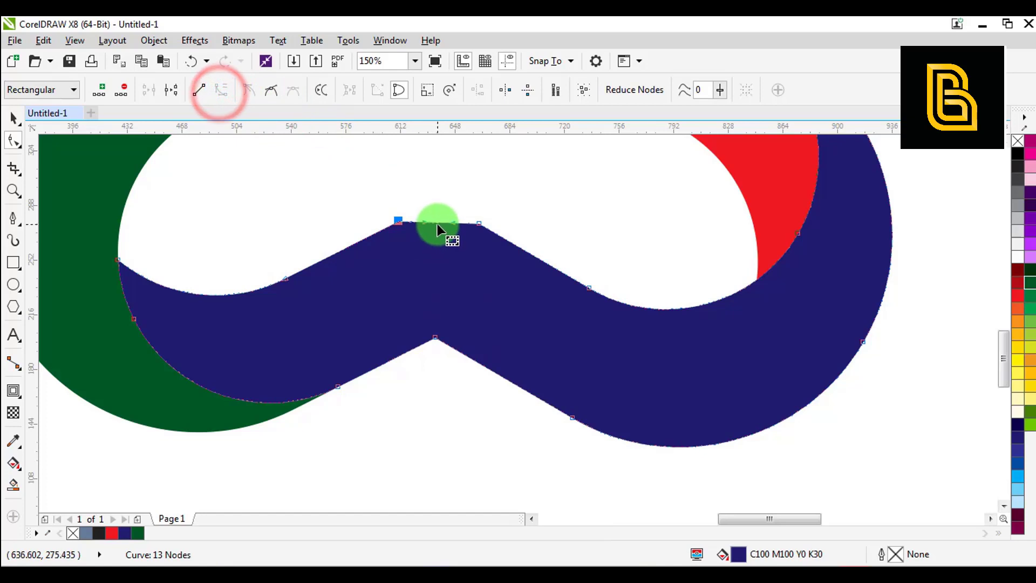
pyautogui.moveTo(438, 225); pyautogui.dragTo(439, 211)
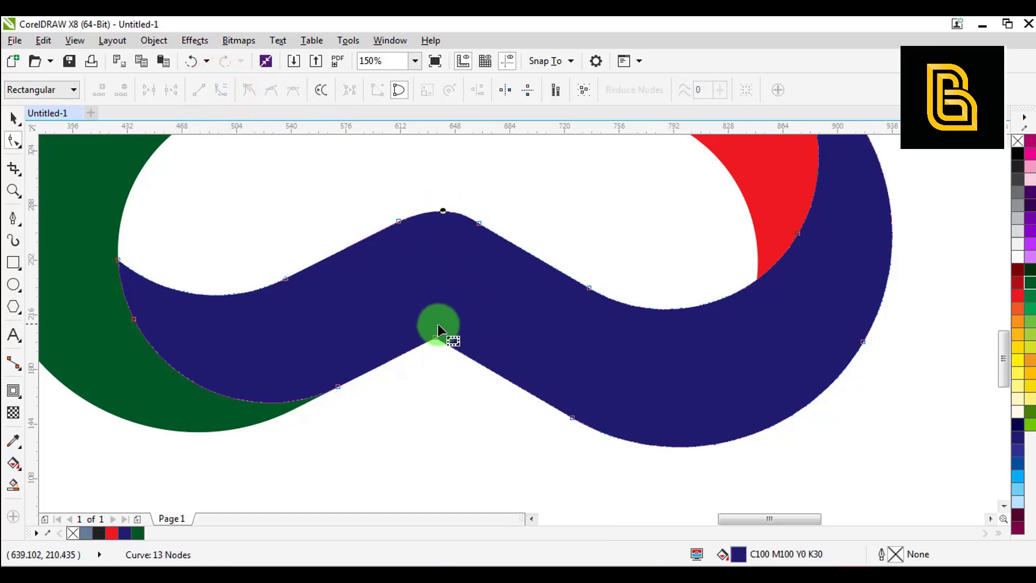
# Round the dark blue band's lower middle corner by adding a node on each side, converting it to a curve and deleting its node.
pyautogui.doubleClick(471, 359)
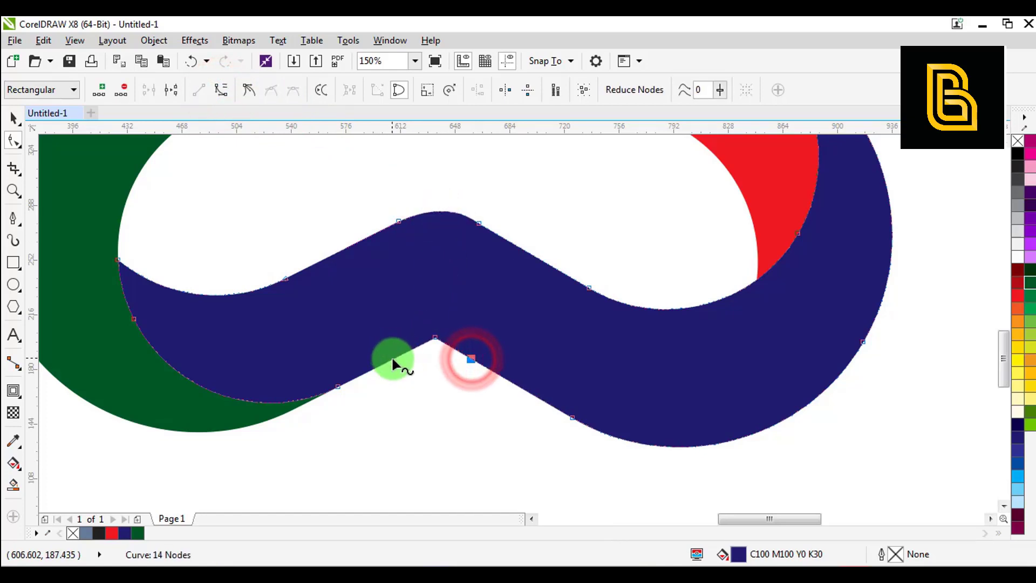
pyautogui.click(221, 90)
pyautogui.rightClick(435, 341)
pyautogui.click(466, 95)
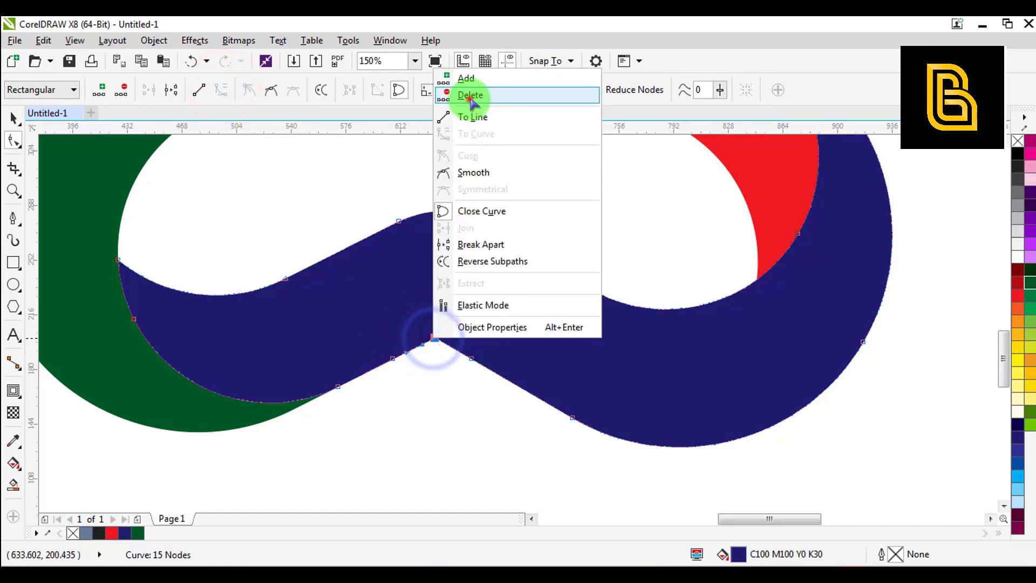
# Delete the red band's inner notch node and bulge the connecting edge outward as a curve.
pyautogui.moveTo(659, 374); pyautogui.dragTo(574, 465)
pyautogui.scroll(10, 574, 465)
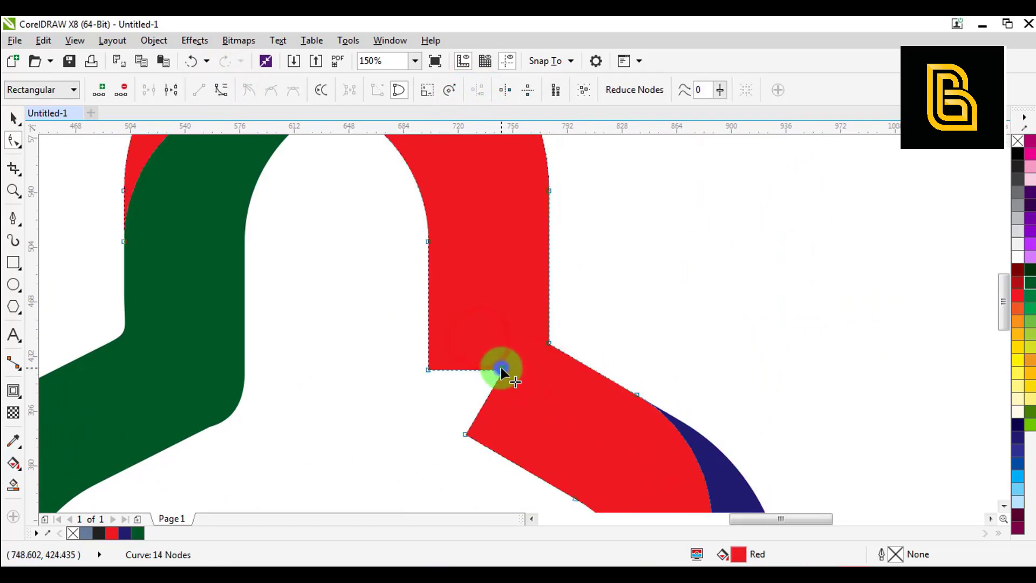
pyautogui.rightClick(501, 369)
pyautogui.click(539, 128)
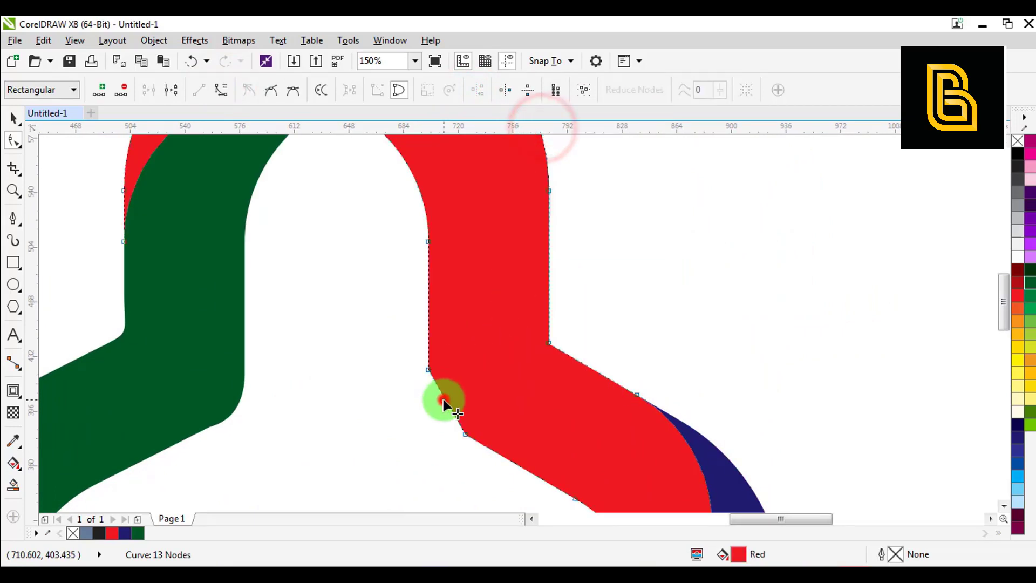
pyautogui.moveTo(439, 397); pyautogui.dragTo(490, 459)
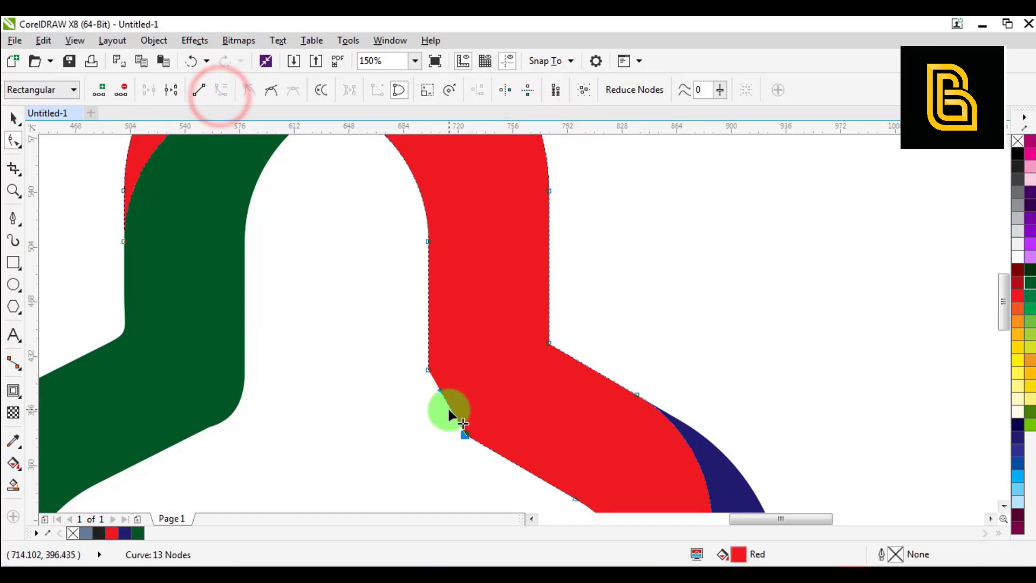
pyautogui.moveTo(448, 407); pyautogui.dragTo(438, 415)
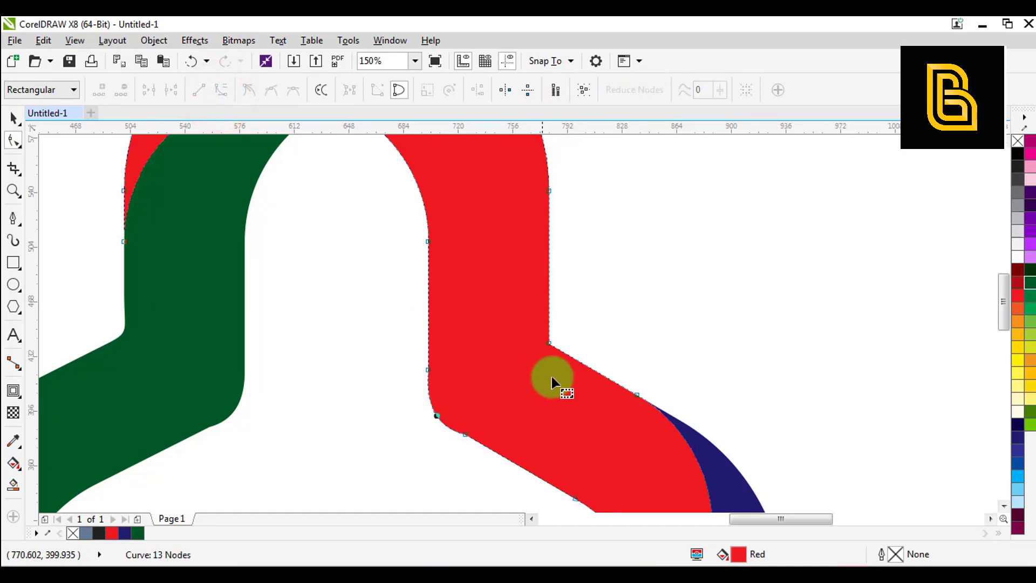
# Round the red band's outer corner by adding a node on each side, converting the corner to a curve and deleting its node.
pyautogui.doubleClick(589, 367)
pyautogui.doubleClick(549, 278)
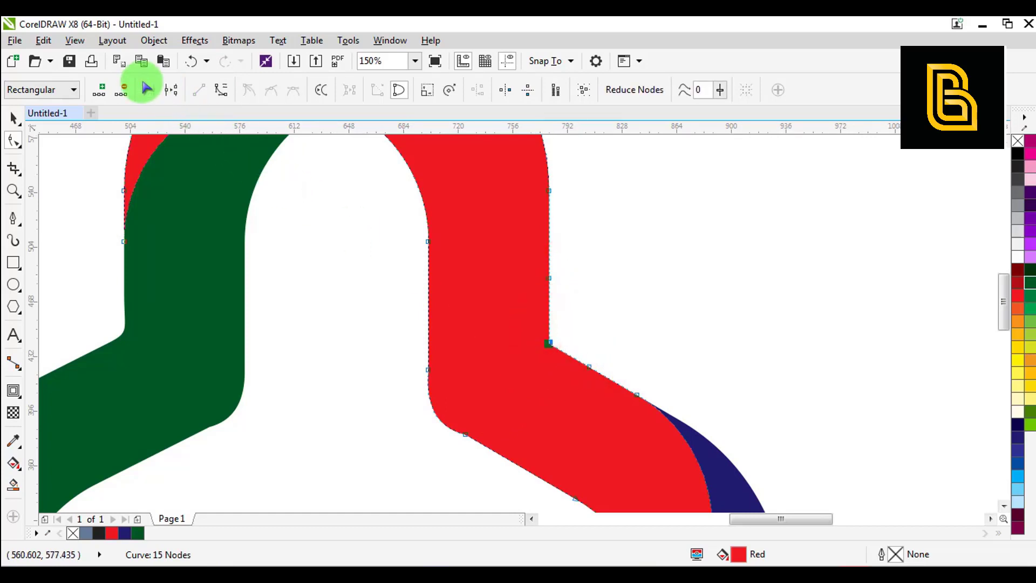
pyautogui.click(222, 90)
pyautogui.rightClick(551, 346)
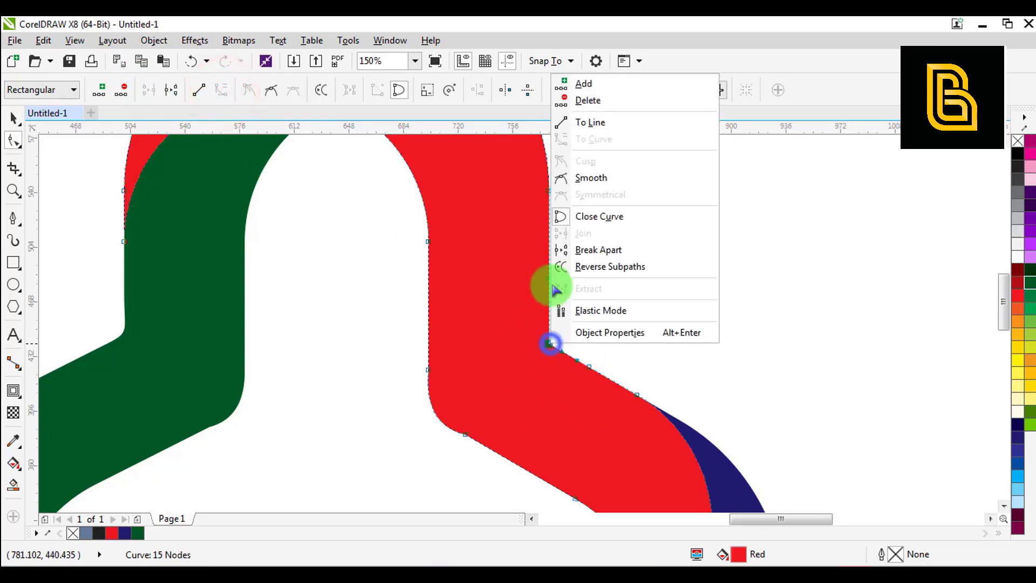
pyautogui.click(592, 104)
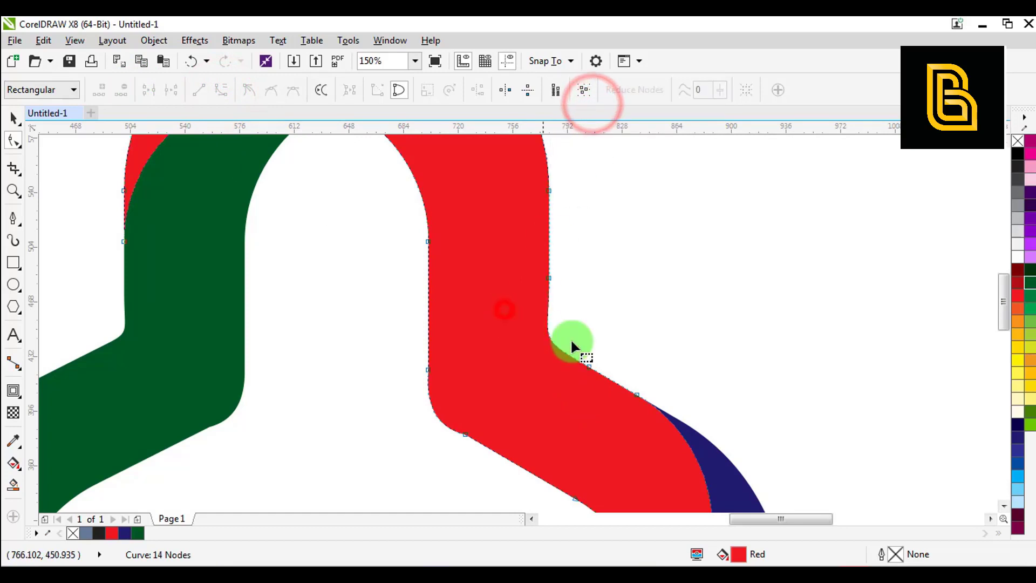
pyautogui.hotkey('shift', 'F4')
# Group the three colored bands and center the group on the page.
pyautogui.click(12, 120)
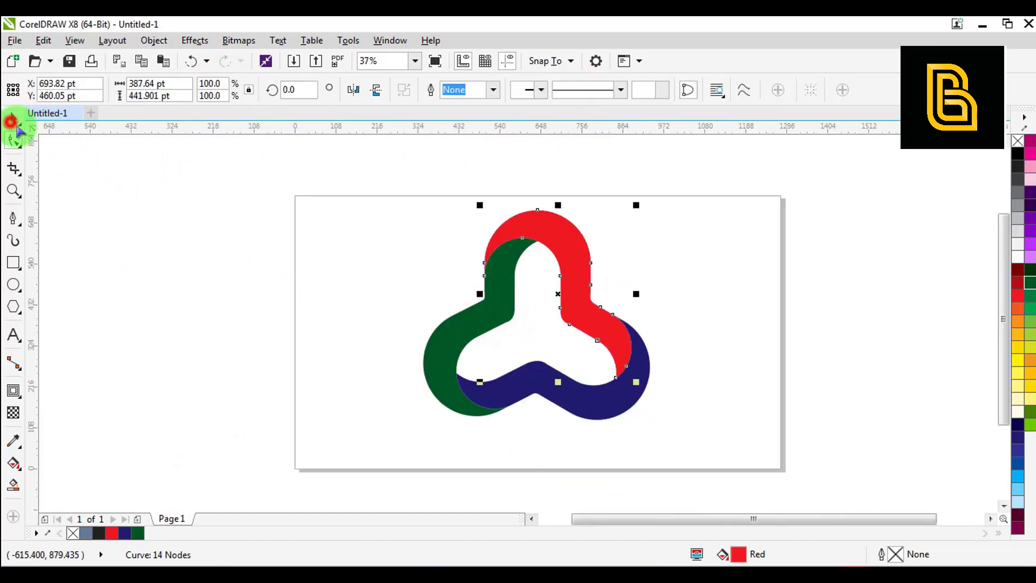
pyautogui.click(722, 268)
pyautogui.moveTo(687, 190); pyautogui.dragTo(364, 434)
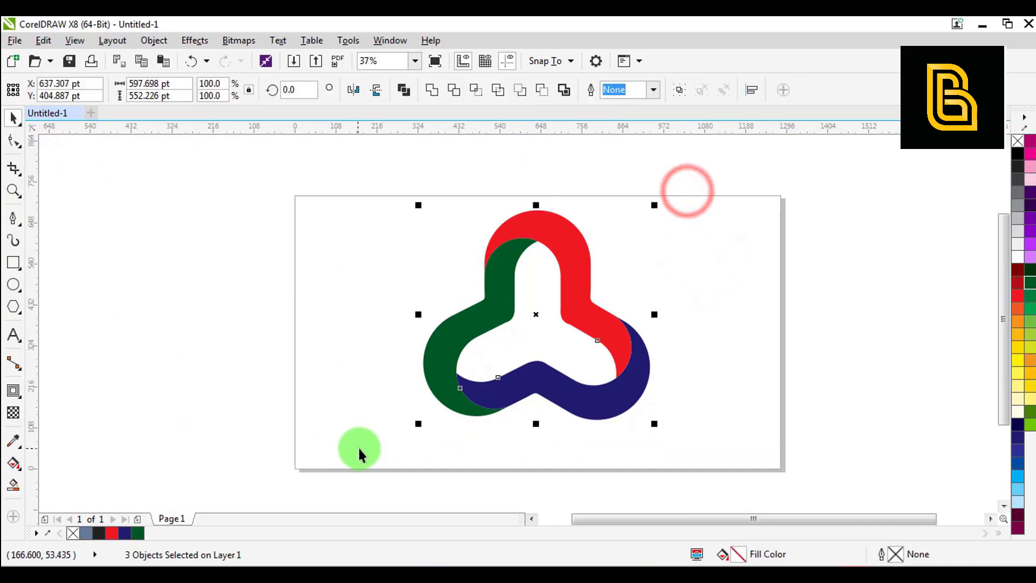
pyautogui.click(679, 90)
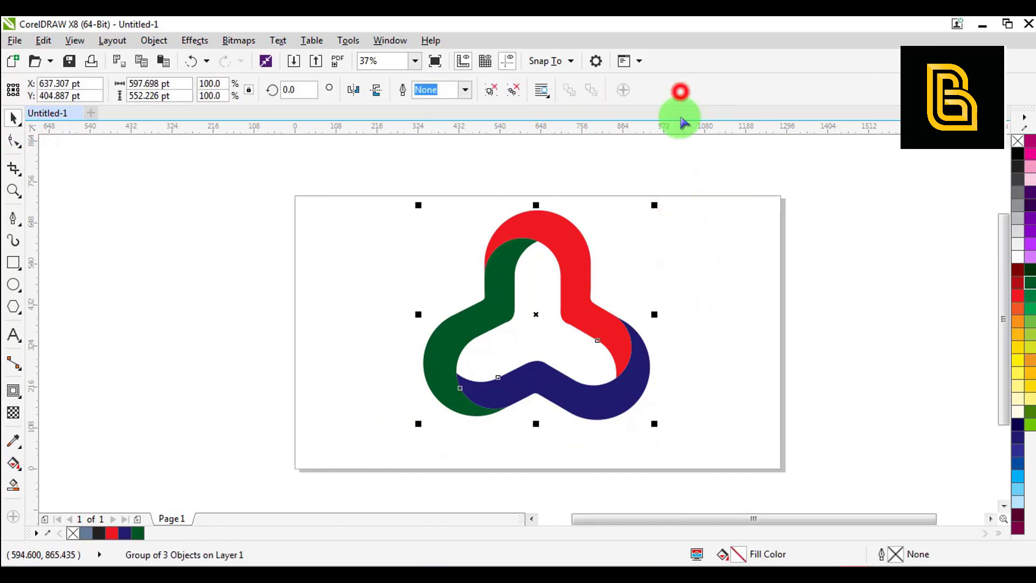
pyautogui.press('p')
pyautogui.click(722, 252)
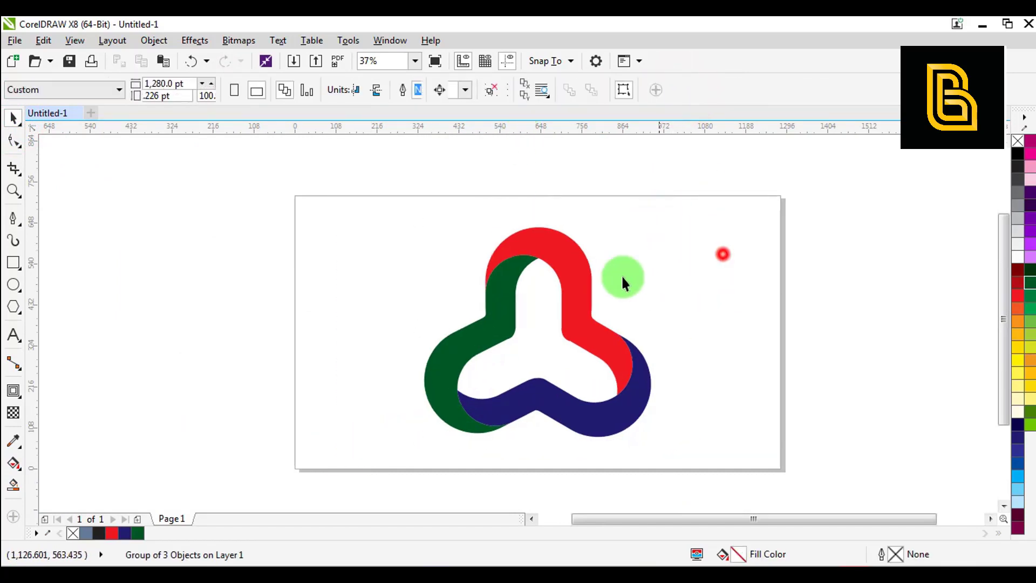
# Ungroup the centered logo into its three separate bands.
pyautogui.click(538, 280)
pyautogui.click(568, 252)
pyautogui.click(490, 89)
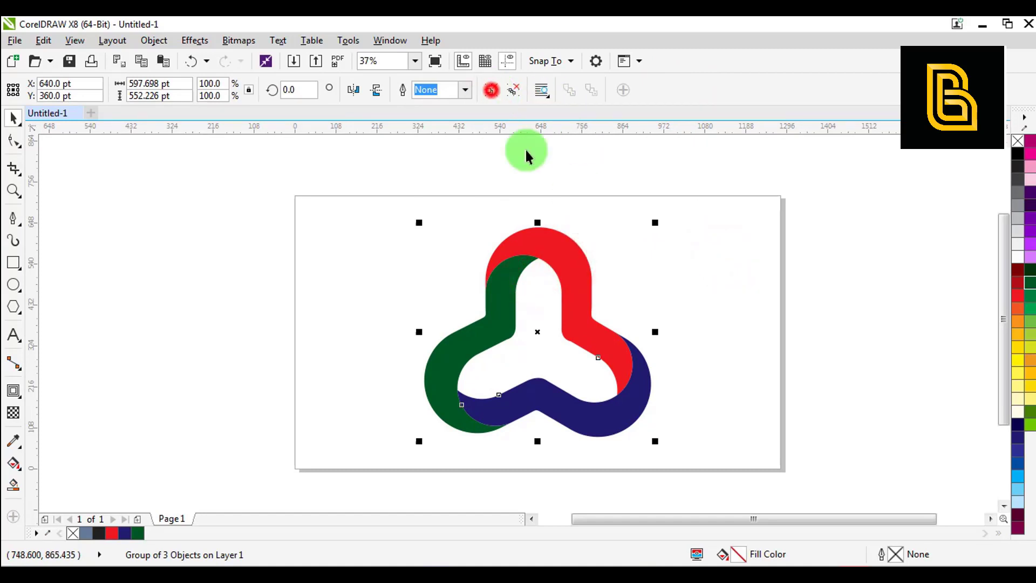
pyautogui.click(732, 244)
# Apply a linear fountain fill to the red band, running from red at its lower-right end to light green at its upper-left end.
pyautogui.click(585, 287)
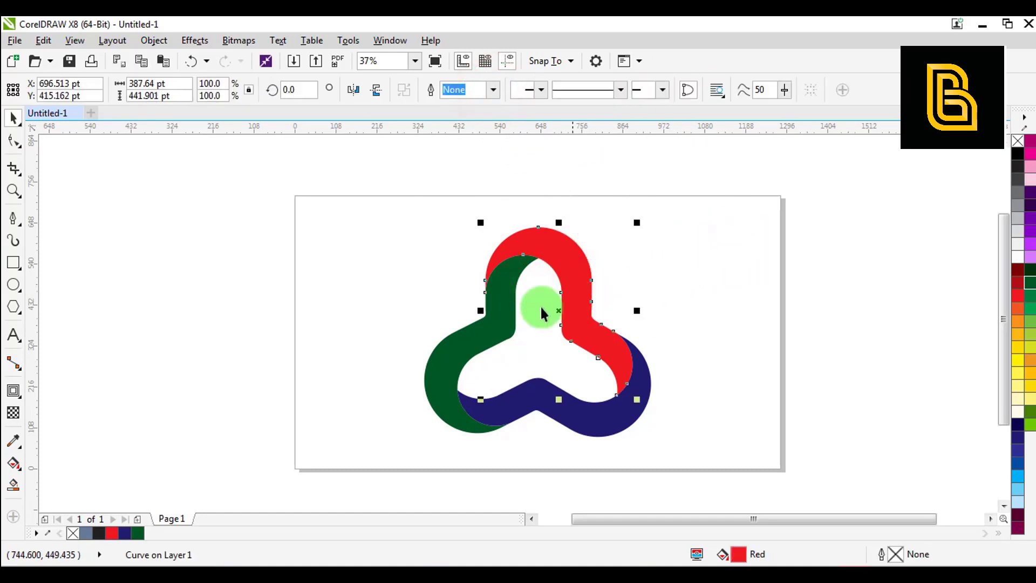
pyautogui.click(14, 465)
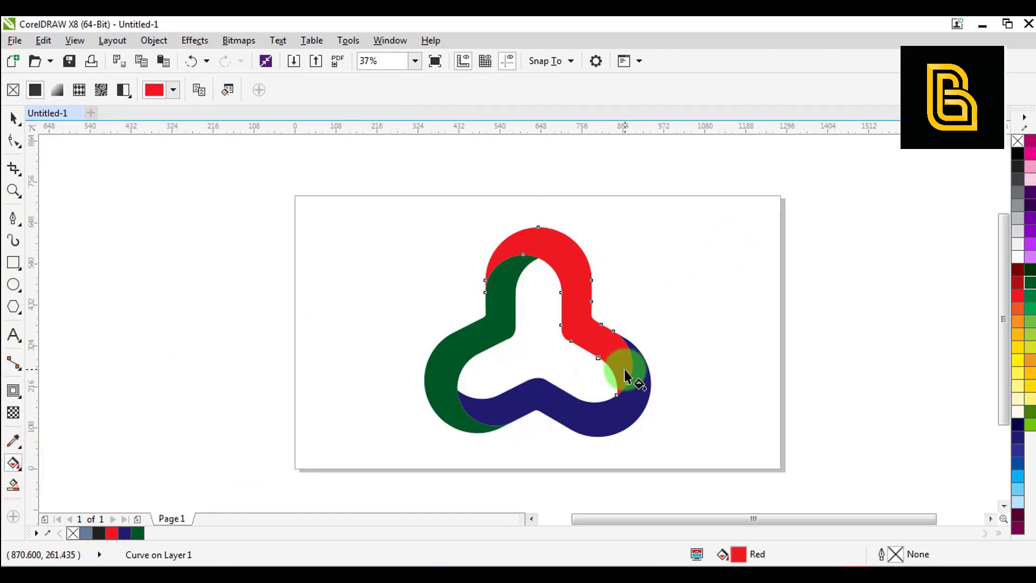
pyautogui.moveTo(610, 350); pyautogui.dragTo(513, 243)
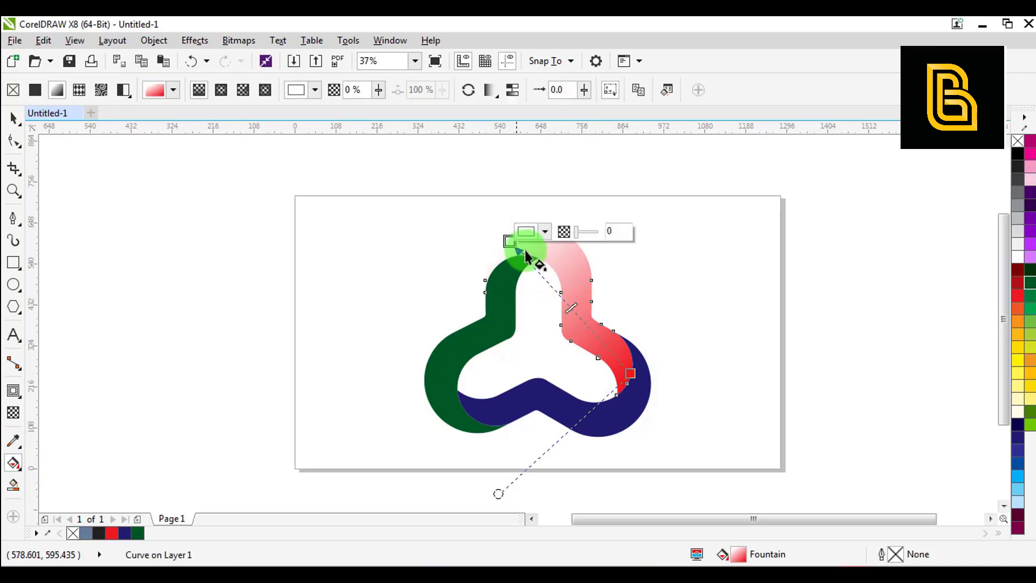
pyautogui.click(1029, 426)
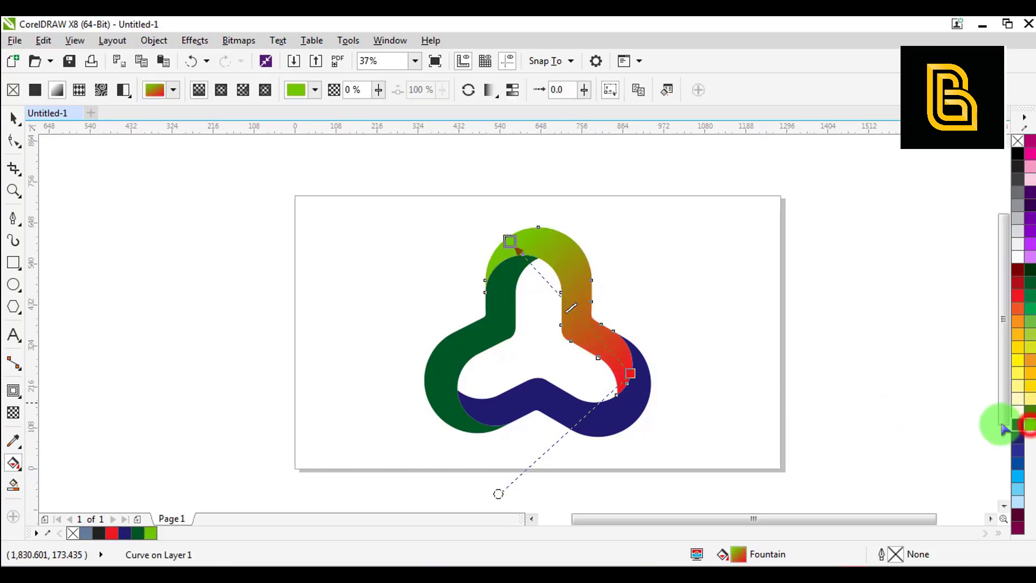
# Change the red end of the top band's fountain fill to black and shorten the gradient so the shading stays near its lower-right end.
pyautogui.click(630, 374)
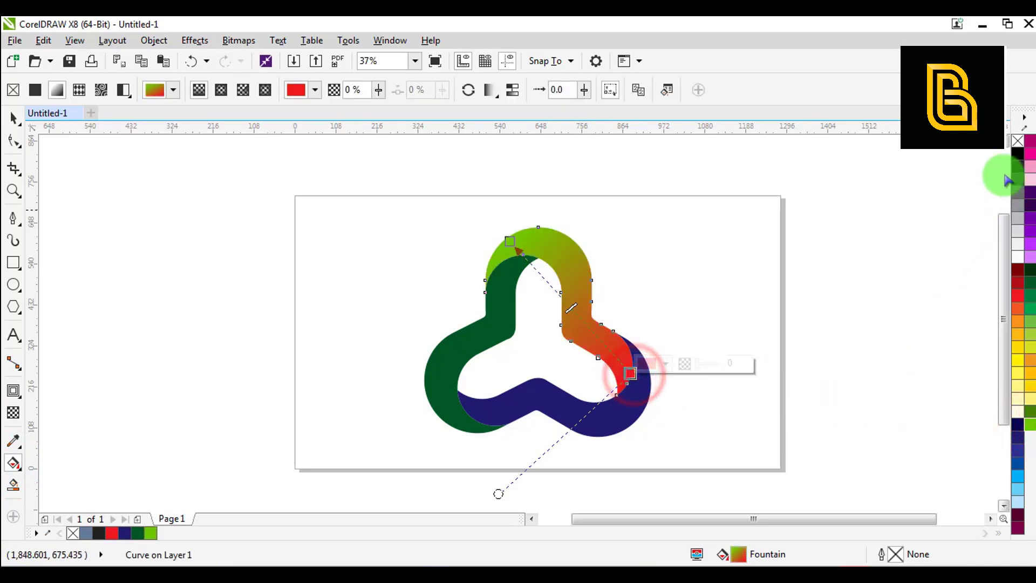
pyautogui.click(1018, 156)
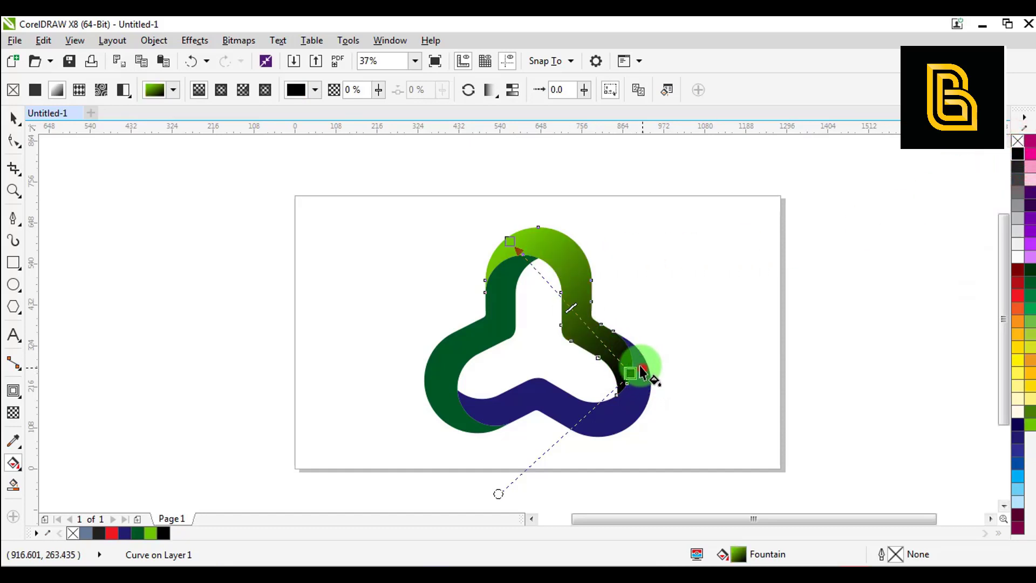
pyautogui.moveTo(643, 372); pyautogui.dragTo(574, 296)
pyautogui.moveTo(615, 333); pyautogui.dragTo(633, 351)
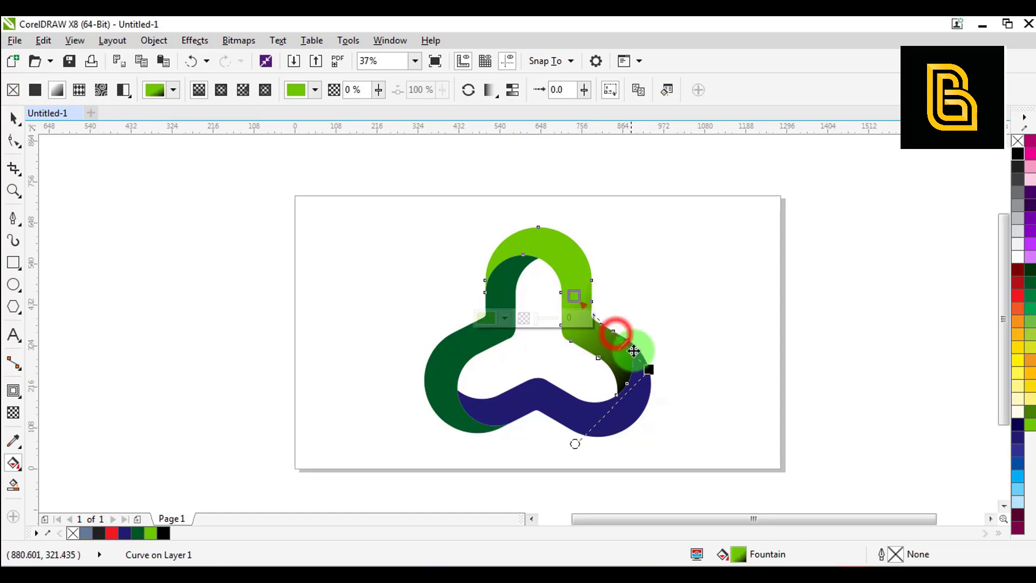
pyautogui.moveTo(573, 296); pyautogui.dragTo(571, 286)
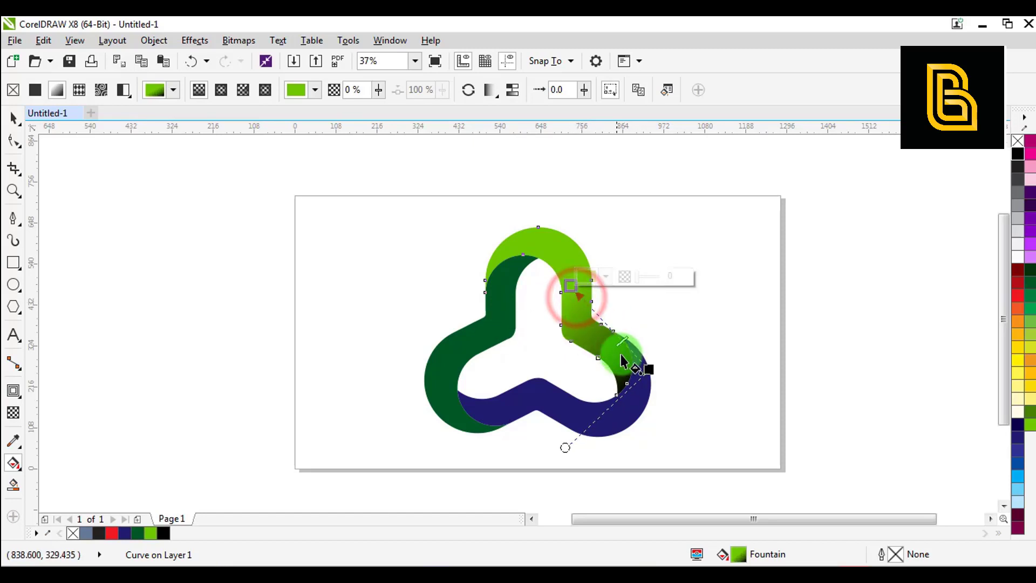
pyautogui.scroll(2, 643, 377)
pyautogui.moveTo(655, 363); pyautogui.dragTo(646, 402)
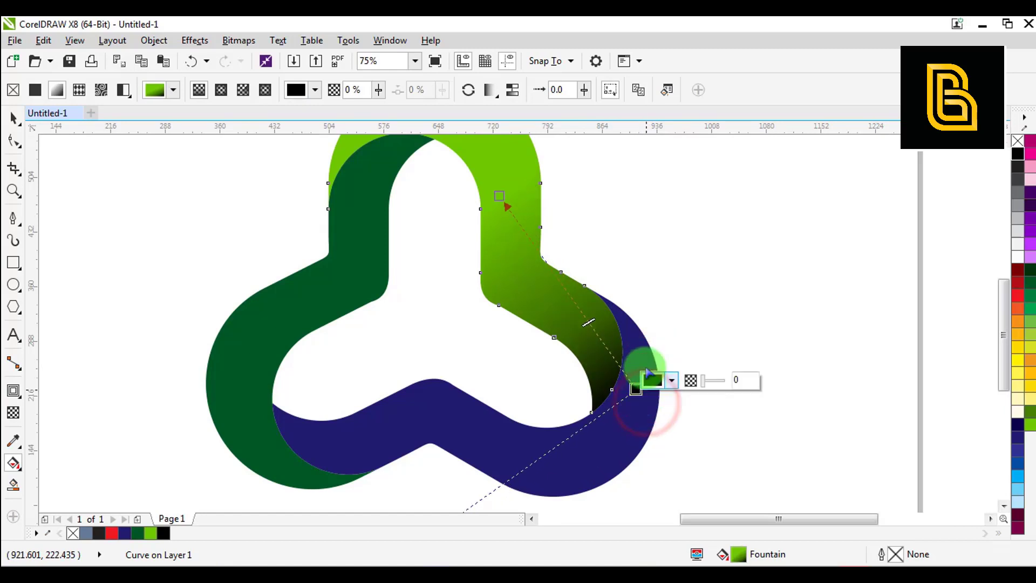
pyautogui.scroll(-2, 642, 392)
pyautogui.click(666, 308)
# Copy the green-to-black fountain fill from the top band onto the dark green band.
pyautogui.click(510, 315)
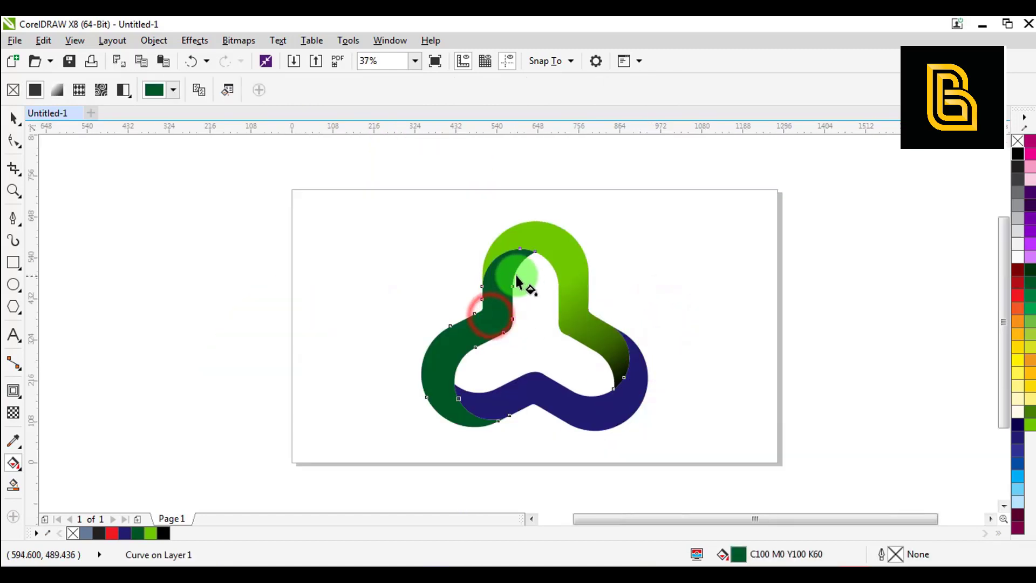
pyautogui.scroll(2, 515, 273)
pyautogui.scroll(-2, 512, 270)
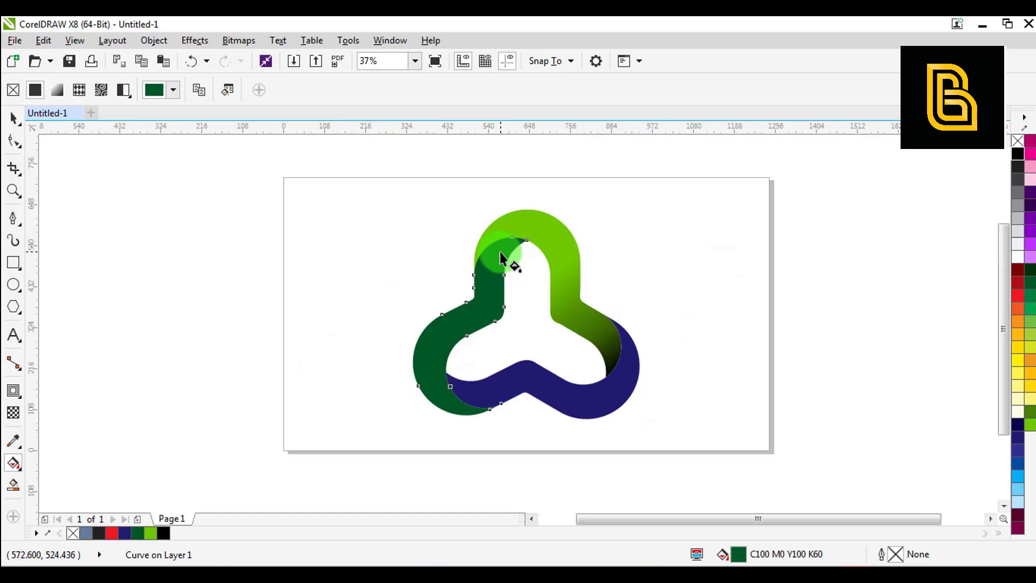
pyautogui.click(518, 230)
pyautogui.click(481, 296)
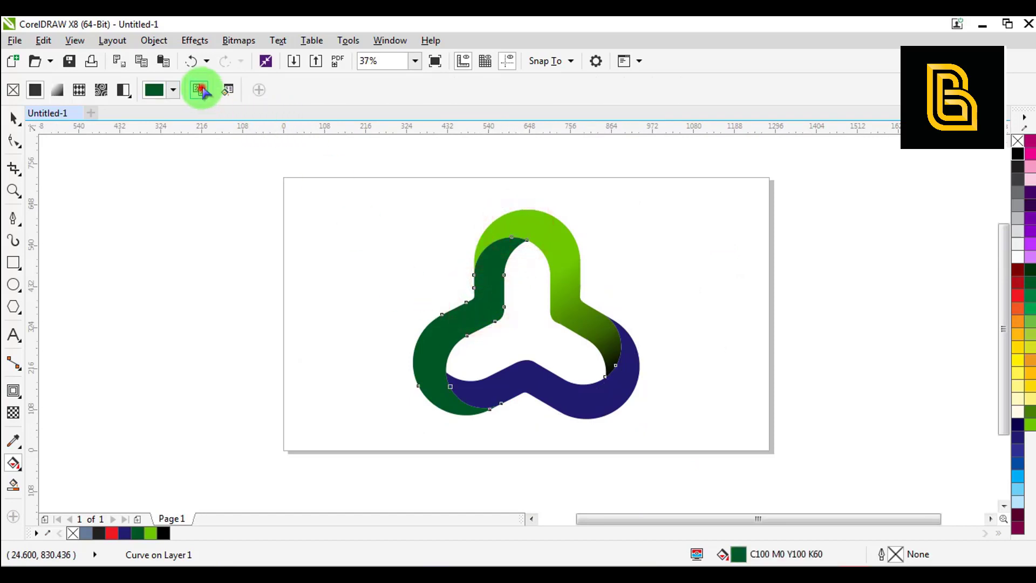
pyautogui.click(534, 225)
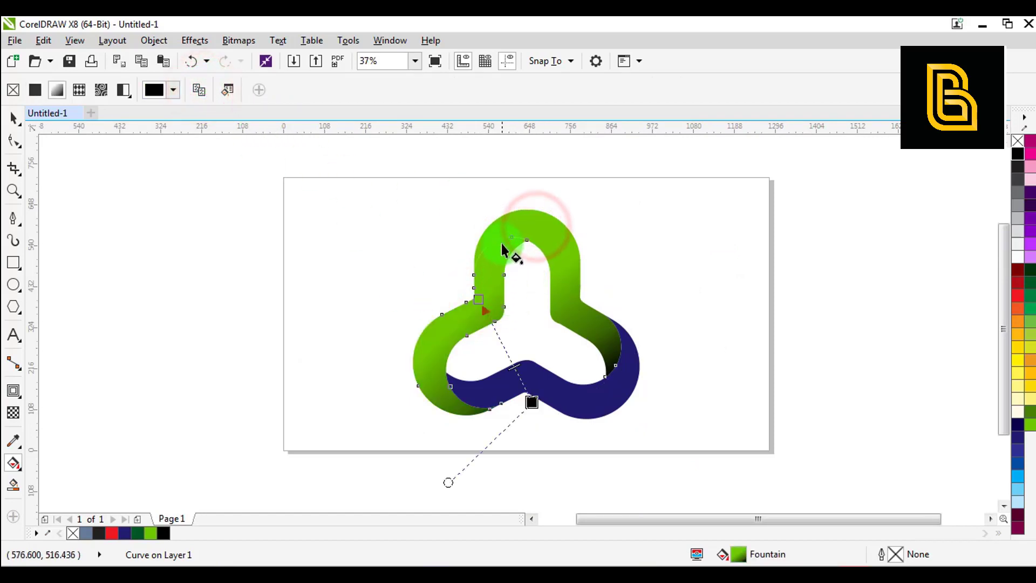
# Reposition the left band's gradient with black at its upper end under the top arc and green near the left elbow.
pyautogui.click(508, 225)
pyautogui.moveTo(494, 266); pyautogui.dragTo(458, 341)
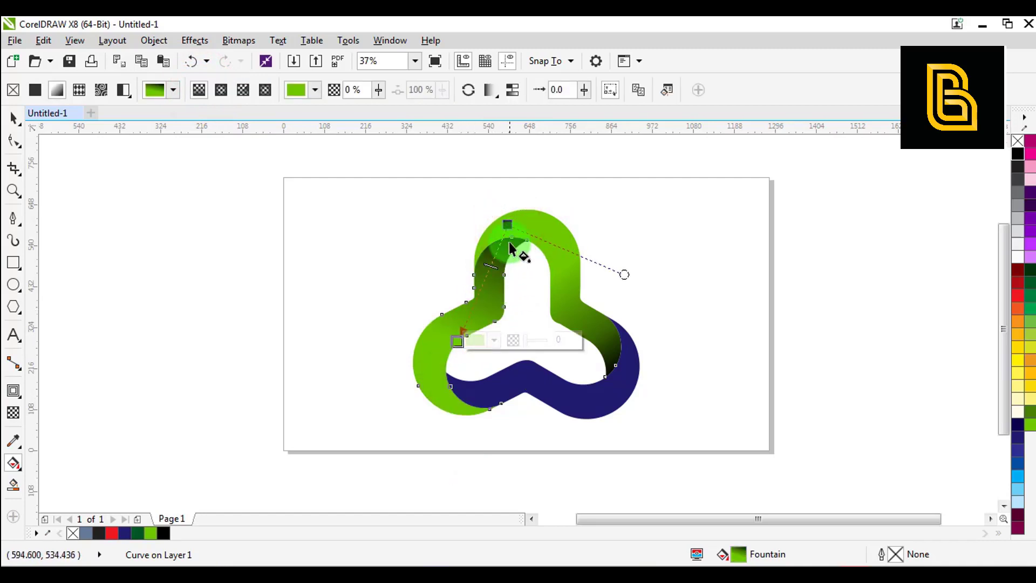
pyautogui.moveTo(508, 224); pyautogui.dragTo(512, 216)
pyautogui.click(542, 344)
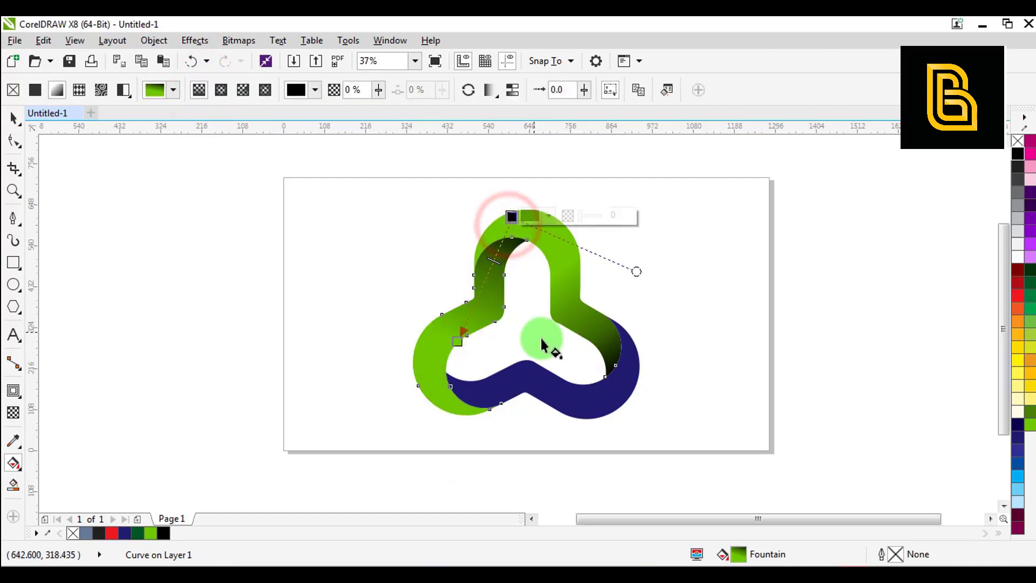
# Copy the green-to-black fill onto the dark blue band and run it horizontally from black at its left end to green at its right loop.
pyautogui.click(544, 375)
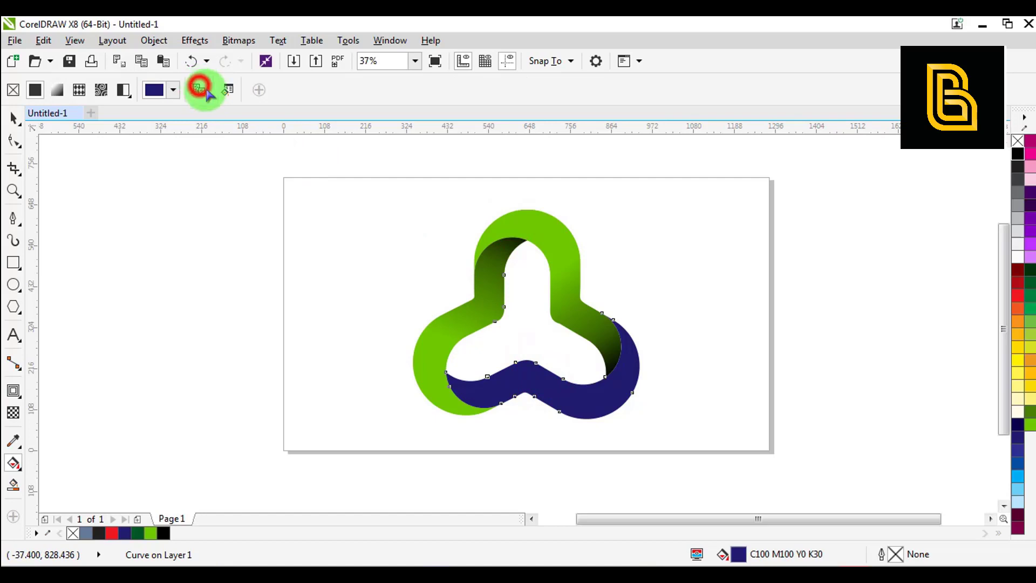
pyautogui.click(445, 398)
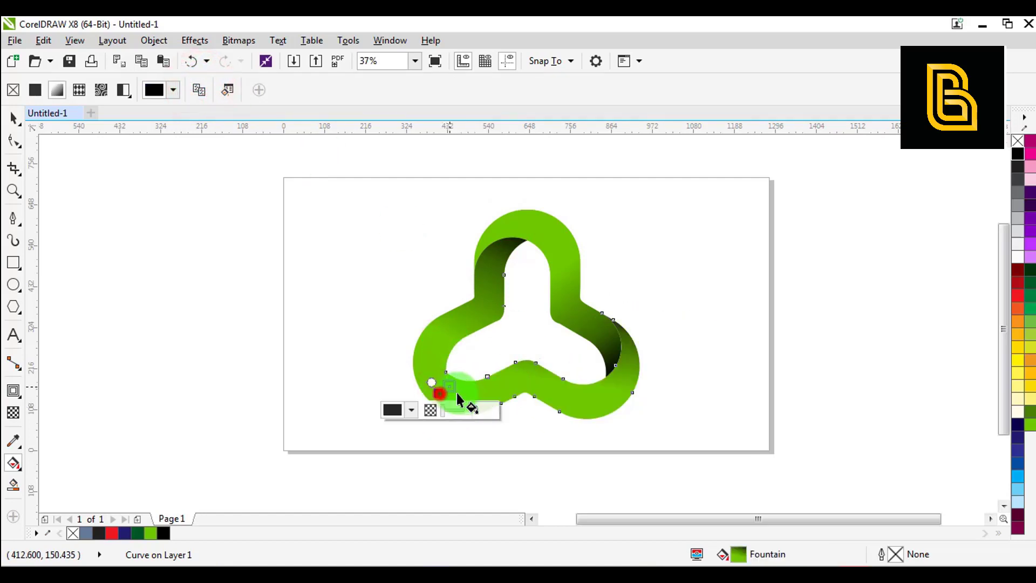
pyautogui.moveTo(593, 390)
pyautogui.mouseDown()
pyautogui.moveTo(553, 390)
pyautogui.moveTo(588, 396)
pyautogui.mouseUp()
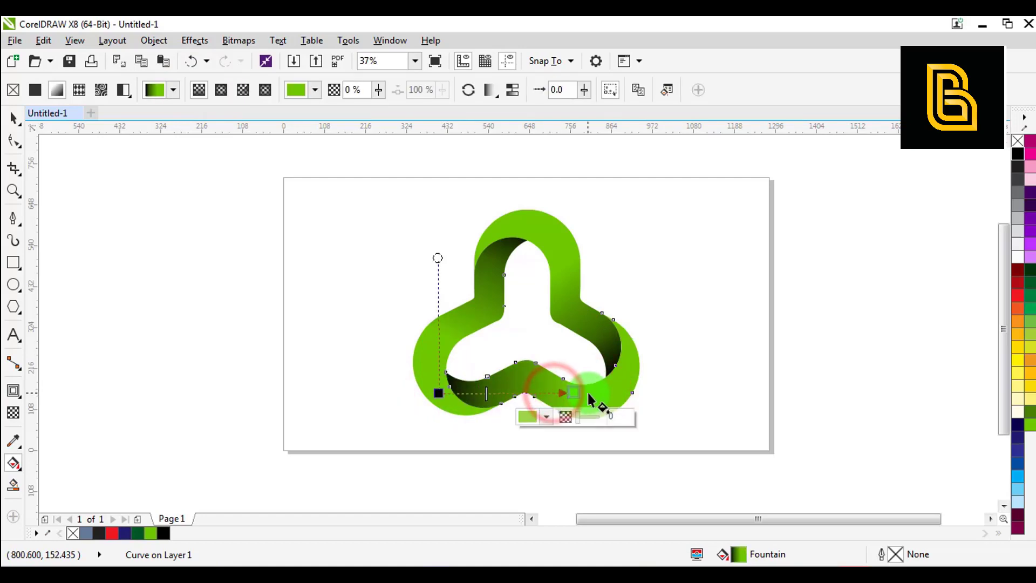
pyautogui.click(14, 118)
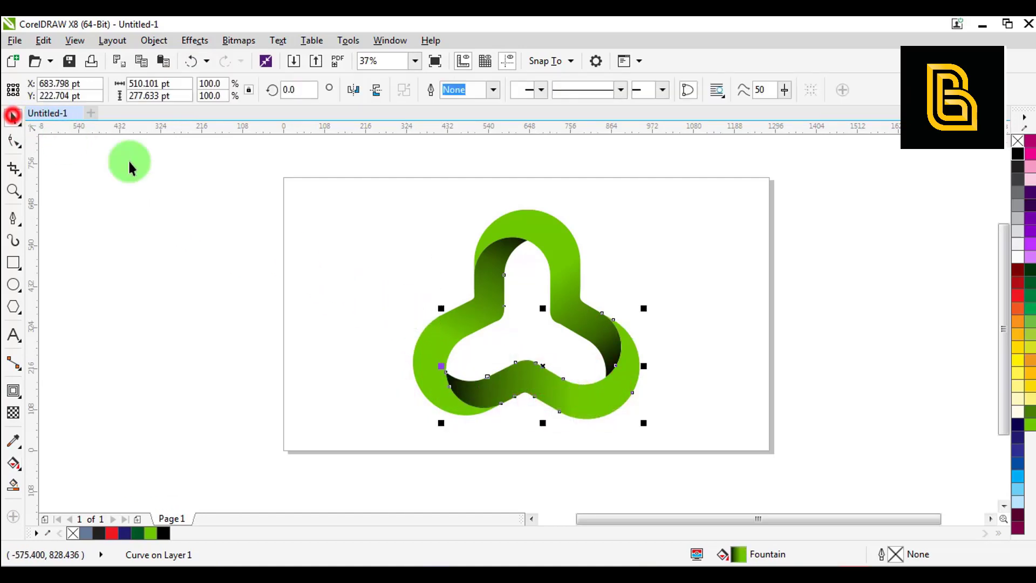
pyautogui.click(672, 237)
pyautogui.moveTo(675, 184); pyautogui.dragTo(351, 430)
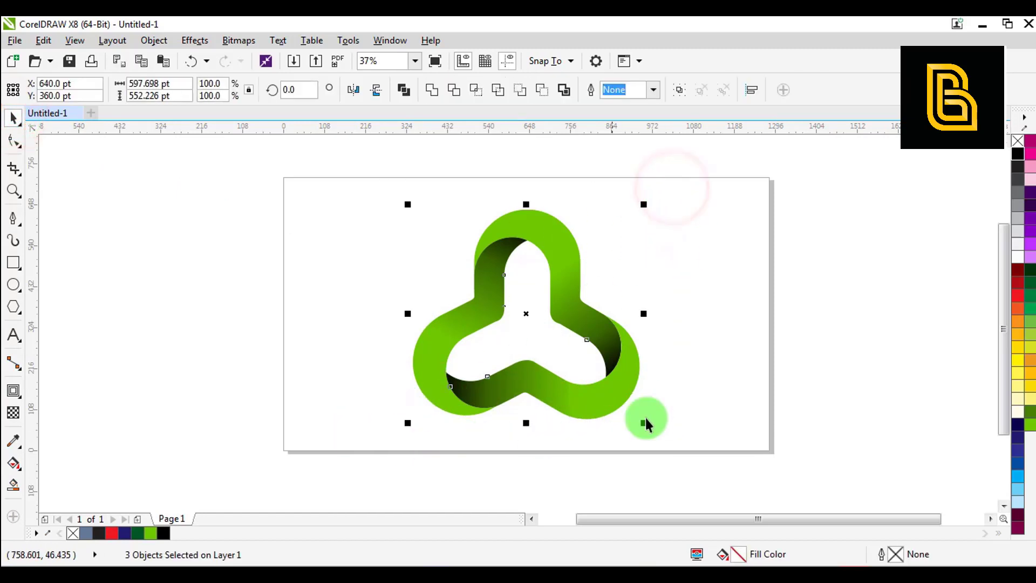
pyautogui.click(729, 305)
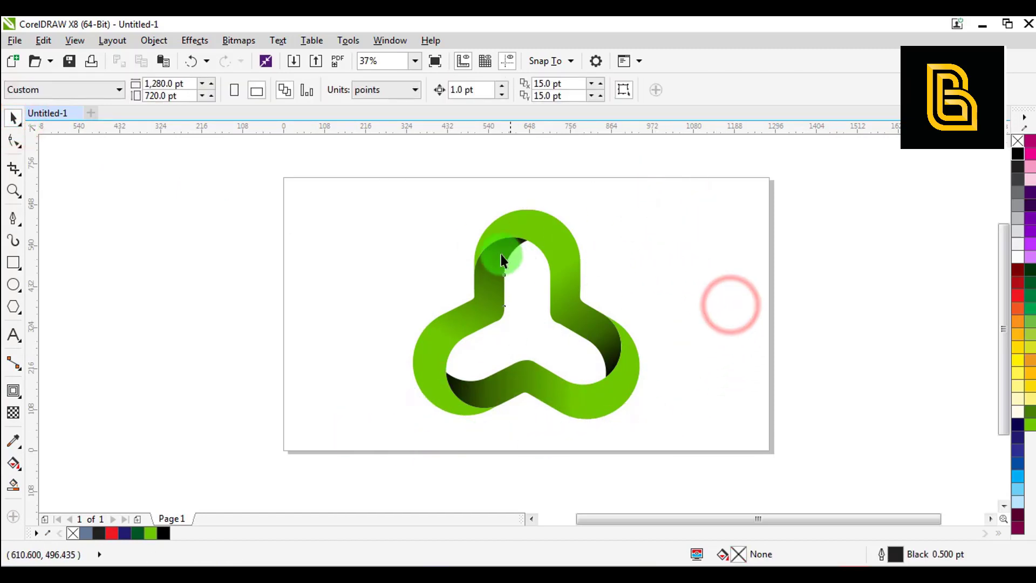
pyautogui.click(314, 278)
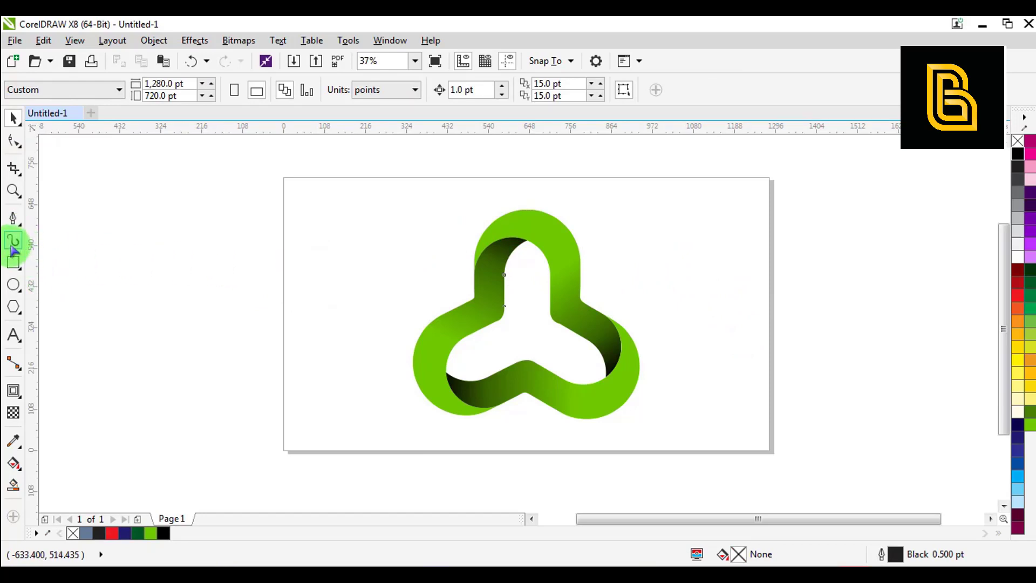
# Draw an ellipse about 200 by 146 pt beside the logo, filled white and without an outline.
pyautogui.click(14, 285)
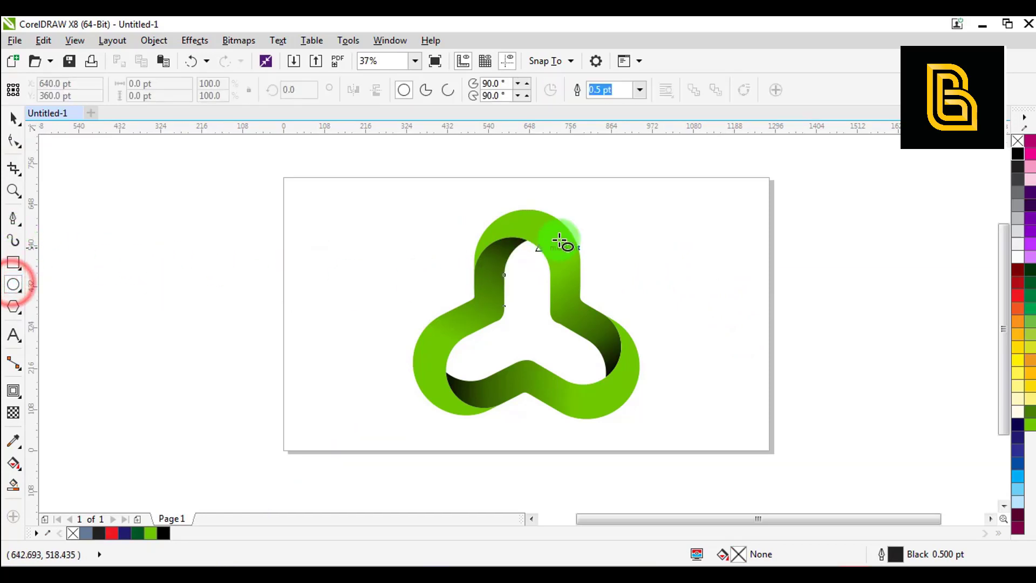
pyautogui.moveTo(343, 220); pyautogui.dragTo(420, 275)
pyautogui.click(1017, 253)
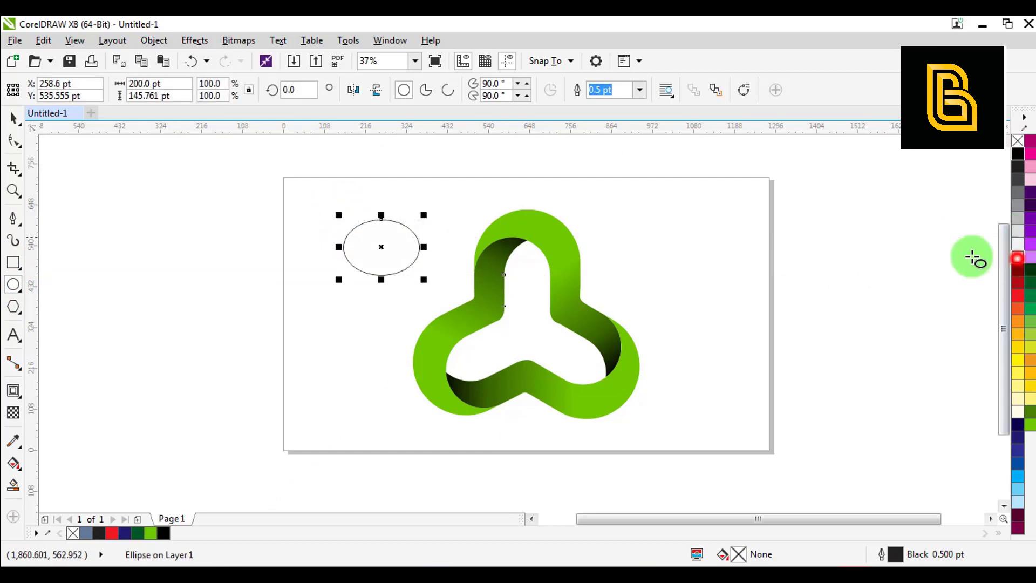
pyautogui.click(1025, 132)
pyautogui.rightClick(1018, 141)
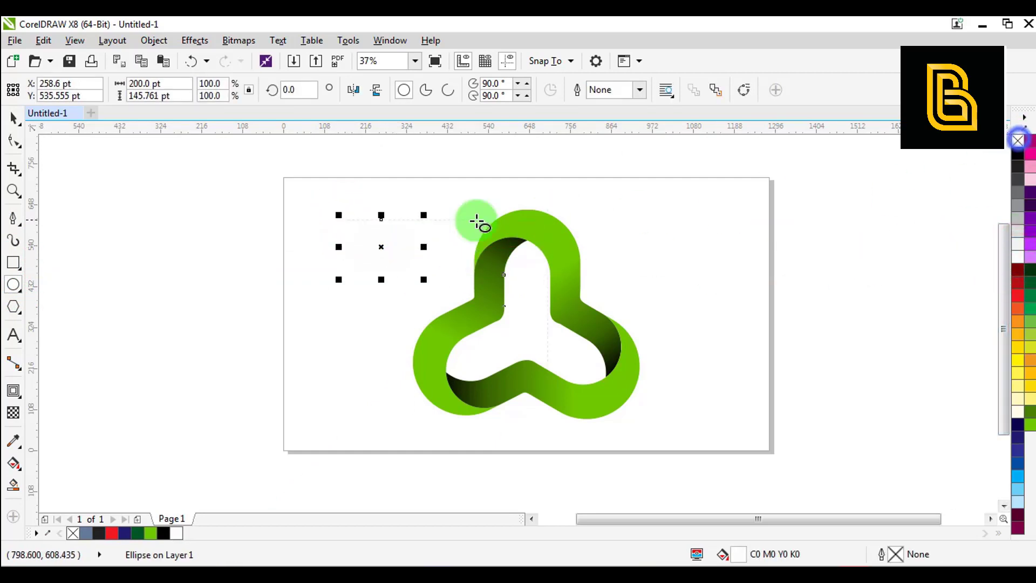
# Place the white ellipse on the top arc, scale it to about 37.6% and rotate it to about 345° to follow the curve.
pyautogui.click(12, 116)
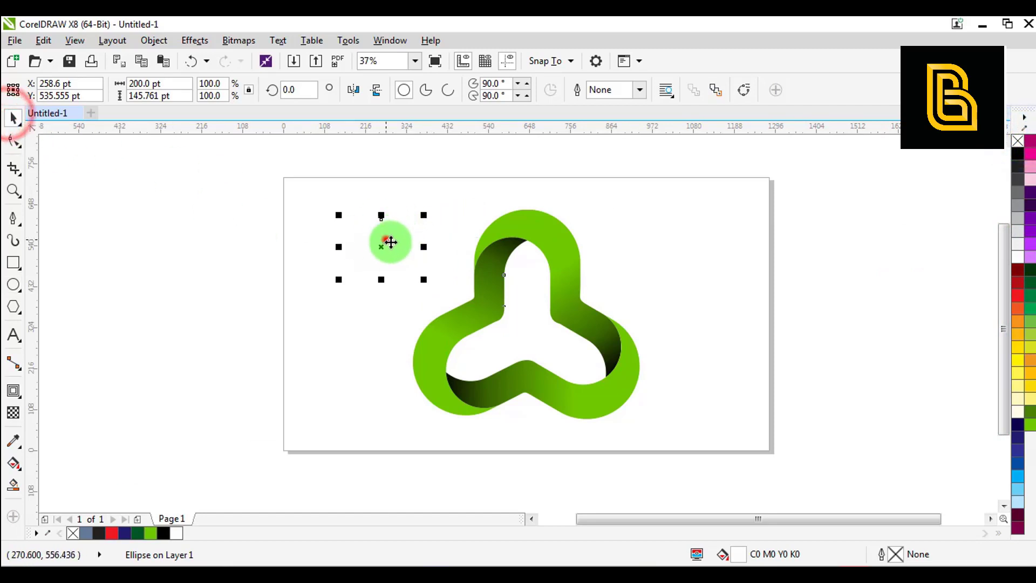
pyautogui.moveTo(386, 238); pyautogui.dragTo(504, 228)
pyautogui.scroll(2, 566, 221)
pyautogui.scroll(4, 504, 232)
pyautogui.click(505, 239)
pyautogui.moveTo(585, 197); pyautogui.dragTo(626, 237)
pyautogui.moveTo(528, 287); pyautogui.dragTo(561, 283)
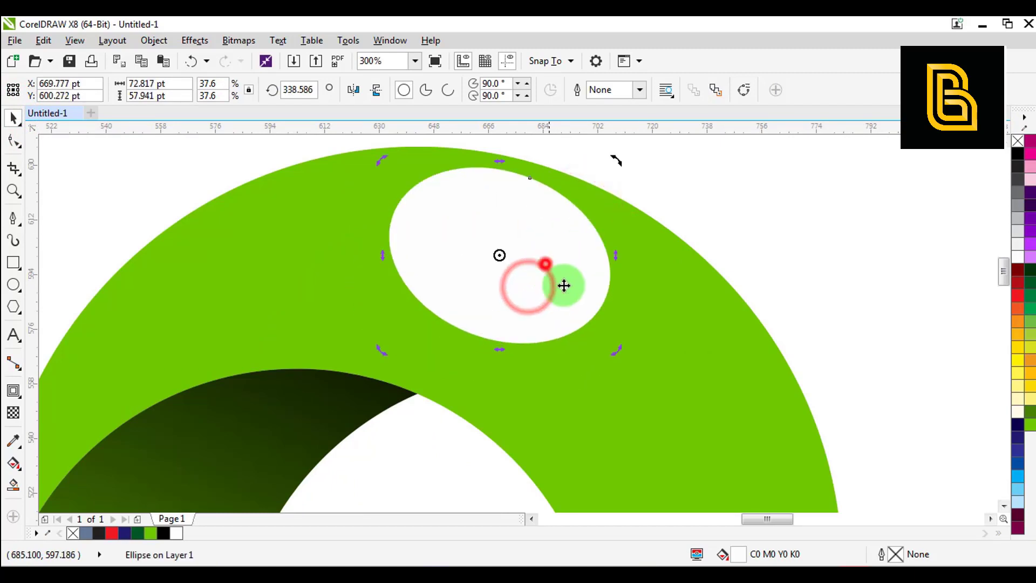
pyautogui.moveTo(616, 349); pyautogui.dragTo(646, 351)
pyautogui.click(560, 261)
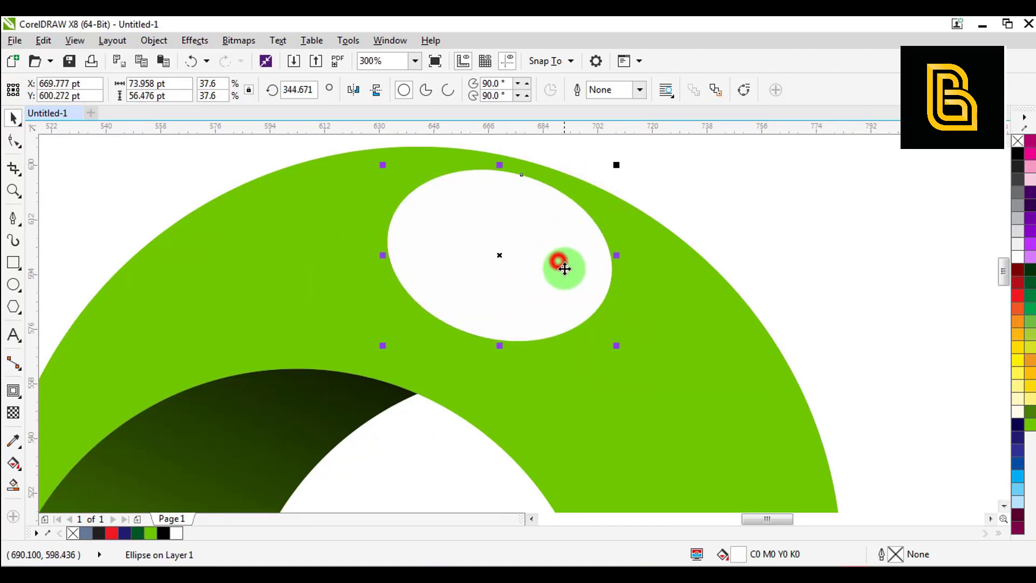
pyautogui.moveTo(559, 262); pyautogui.dragTo(549, 259)
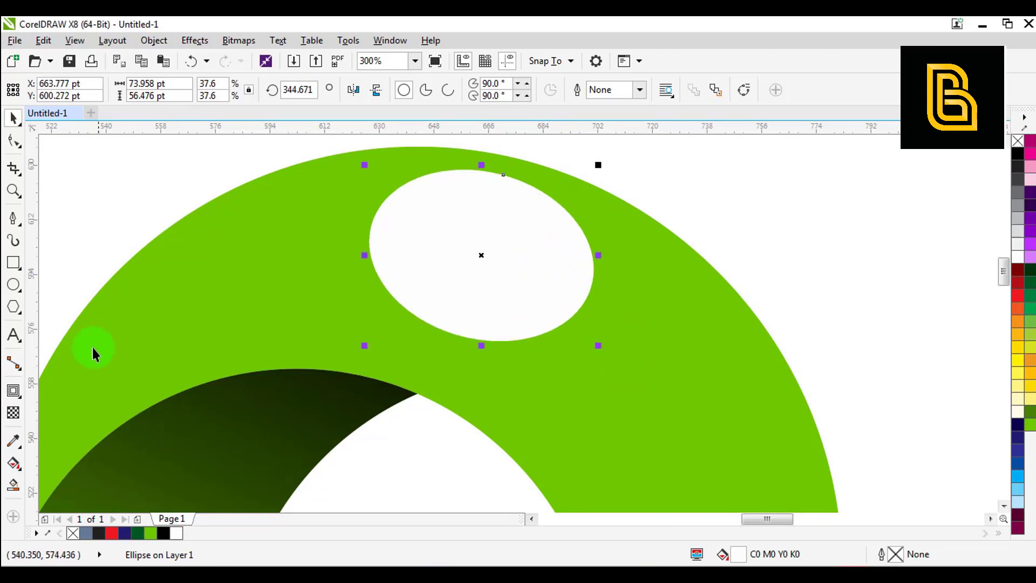
# Apply a linear transparency to the white ellipse, fading from opaque at its upper edge to fully transparent near its middle.
pyautogui.click(13, 414)
pyautogui.click(522, 159)
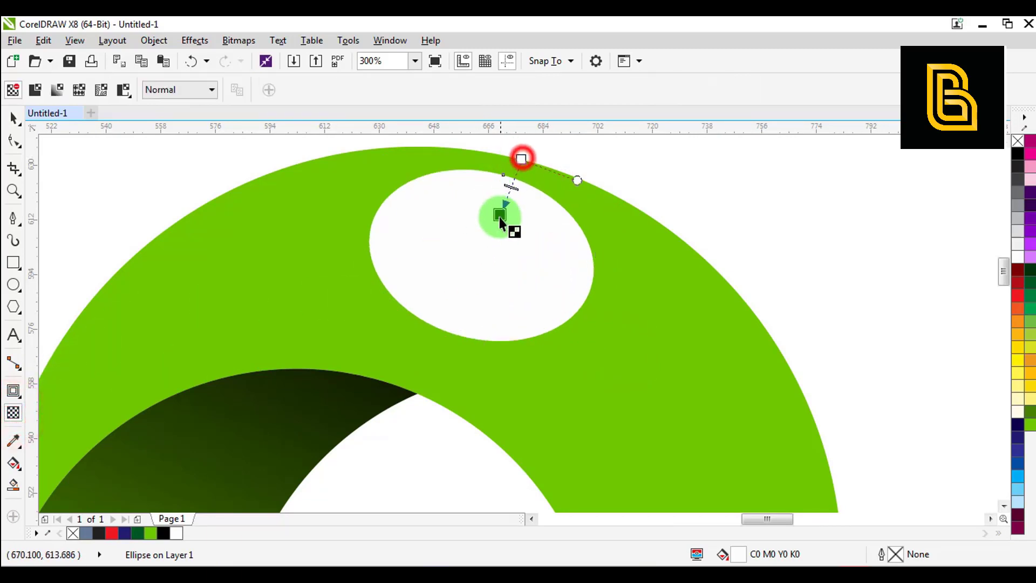
pyautogui.moveTo(494, 244); pyautogui.dragTo(493, 239)
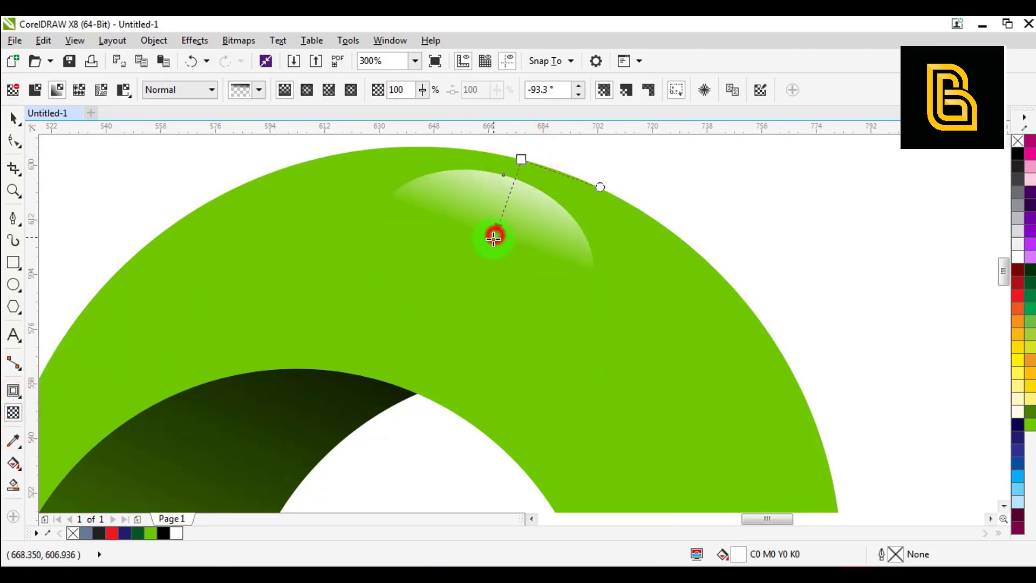
pyautogui.moveTo(520, 158); pyautogui.dragTo(516, 171)
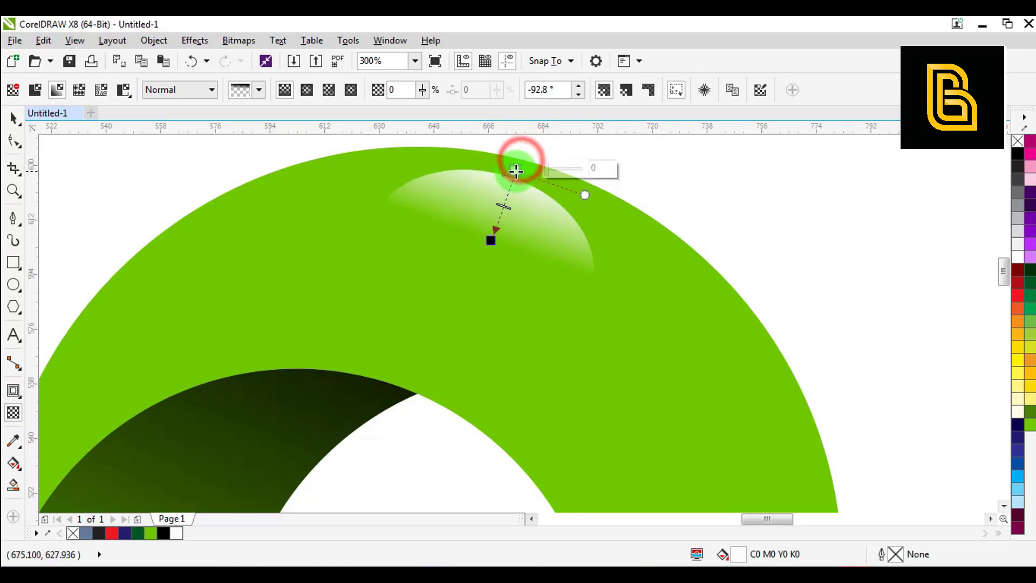
pyautogui.press('space')
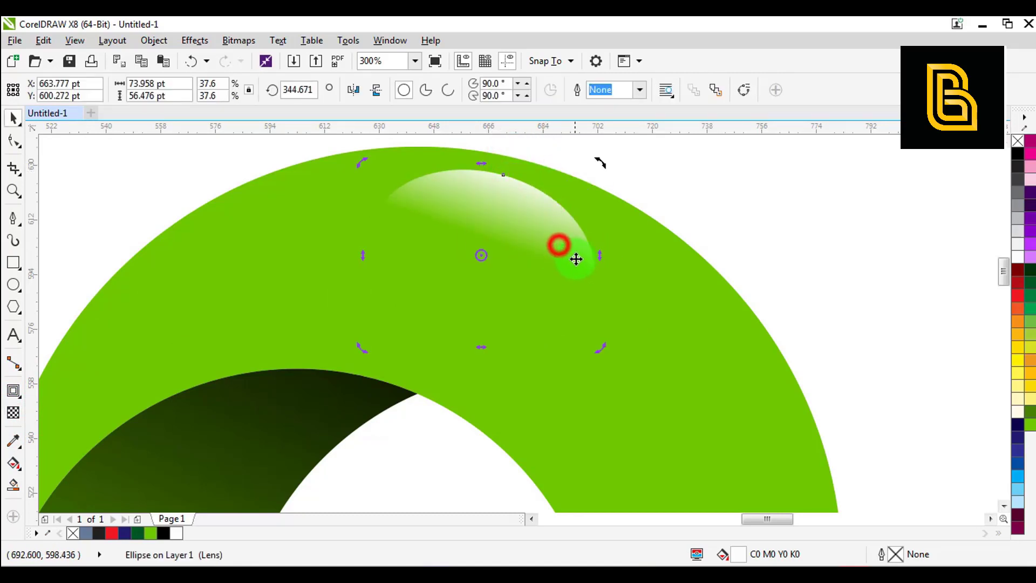
# Widen the highlight ellipse to about 61% horizontal scale and rotate it to about 347° along the top arc's outer edge.
pyautogui.scroll(-3, 576, 259)
pyautogui.click(649, 208)
pyautogui.click(532, 190)
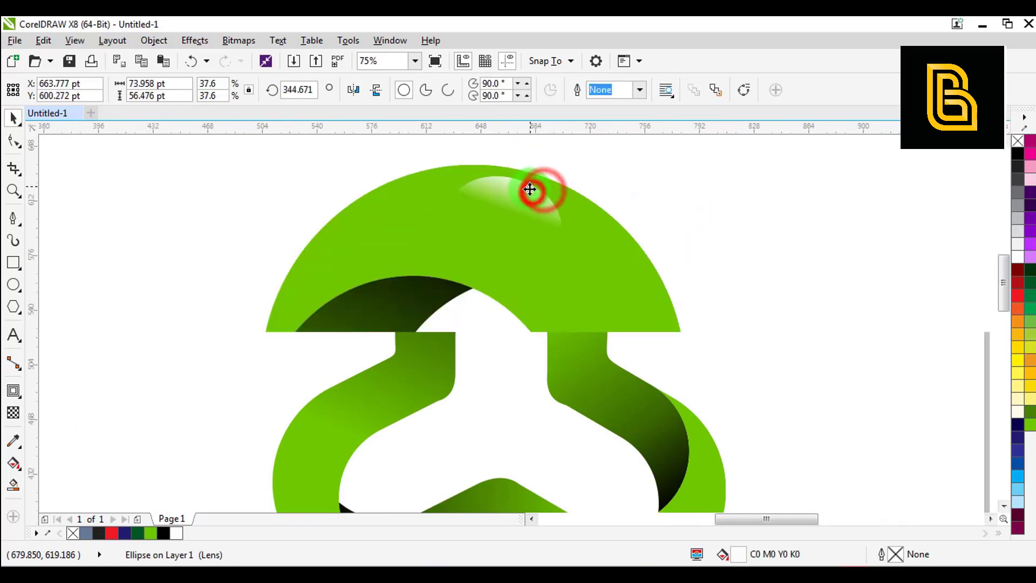
pyautogui.click(530, 189)
pyautogui.moveTo(570, 271); pyautogui.dragTo(599, 262)
pyautogui.moveTo(566, 218); pyautogui.dragTo(604, 224)
pyautogui.click(561, 201)
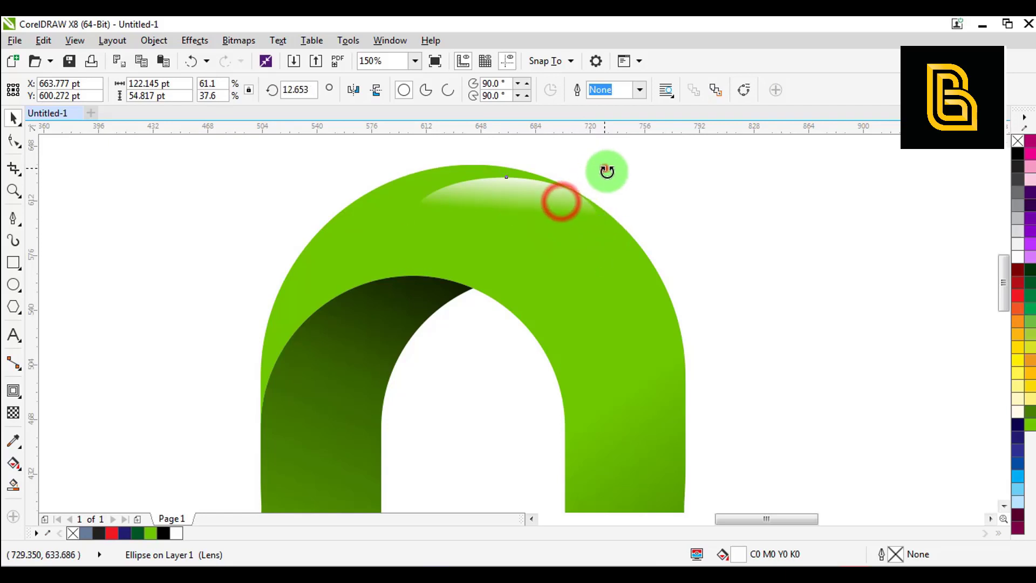
pyautogui.moveTo(605, 168); pyautogui.dragTo(633, 189)
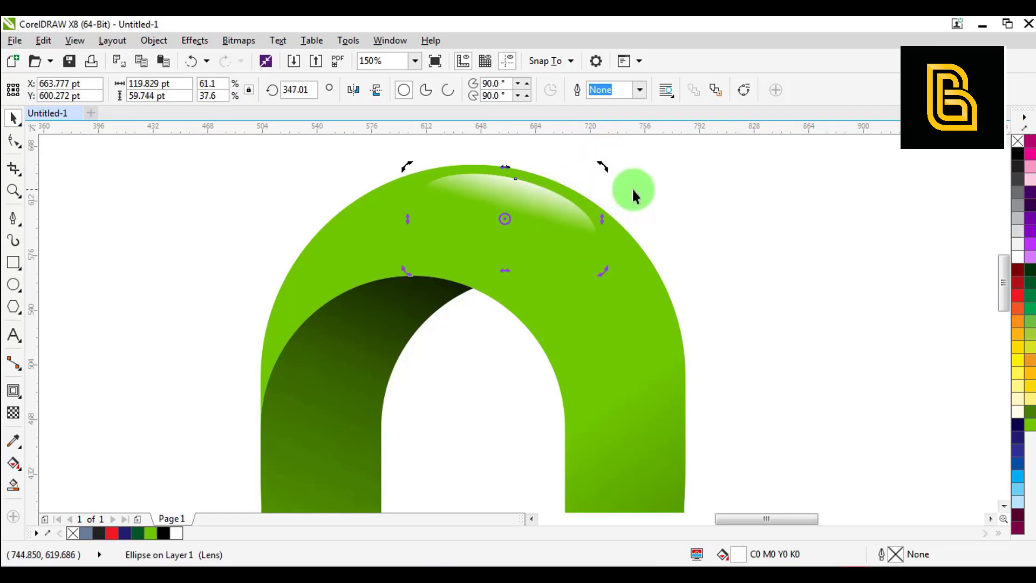
pyautogui.click(675, 174)
# Place a copy of the top highlight on the logo's lower-right loop.
pyautogui.scroll(-2, 587, 192)
pyautogui.click(546, 194)
pyautogui.scroll(-2, 546, 194)
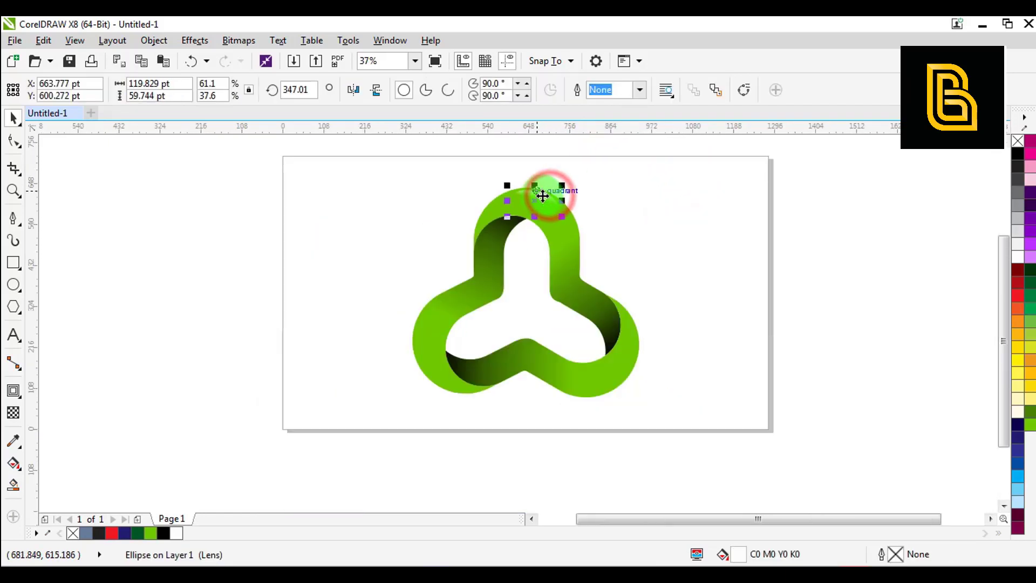
pyautogui.moveTo(542, 196); pyautogui.dragTo(557, 271)
pyautogui.moveTo(611, 357); pyautogui.dragTo(610, 366)
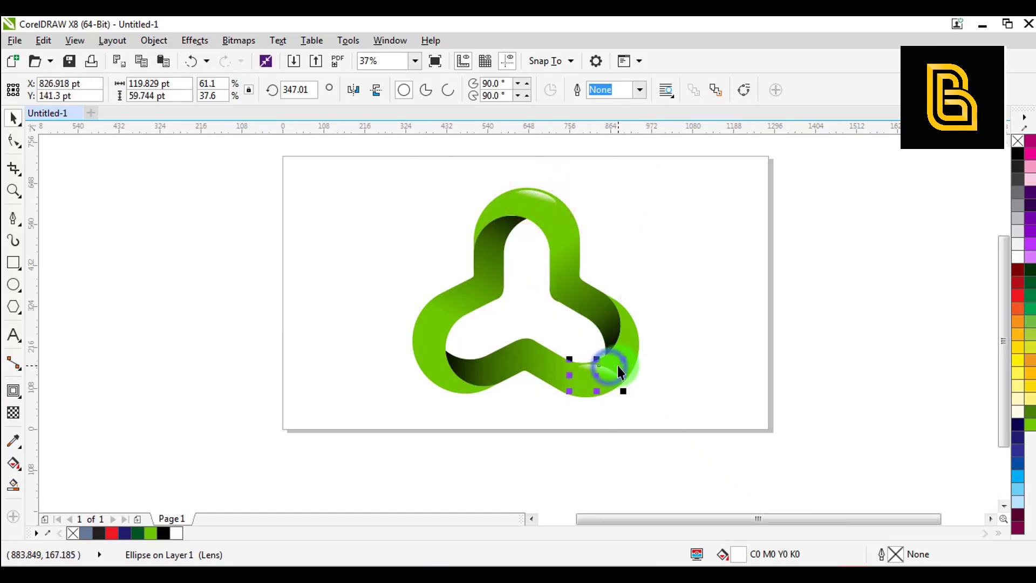
# Rotate the lower-right highlight to about 211° and move it along the loop's outer edge.
pyautogui.scroll(1, 637, 394)
pyautogui.moveTo(615, 322); pyautogui.dragTo(555, 396)
pyautogui.scroll(1, 568, 364)
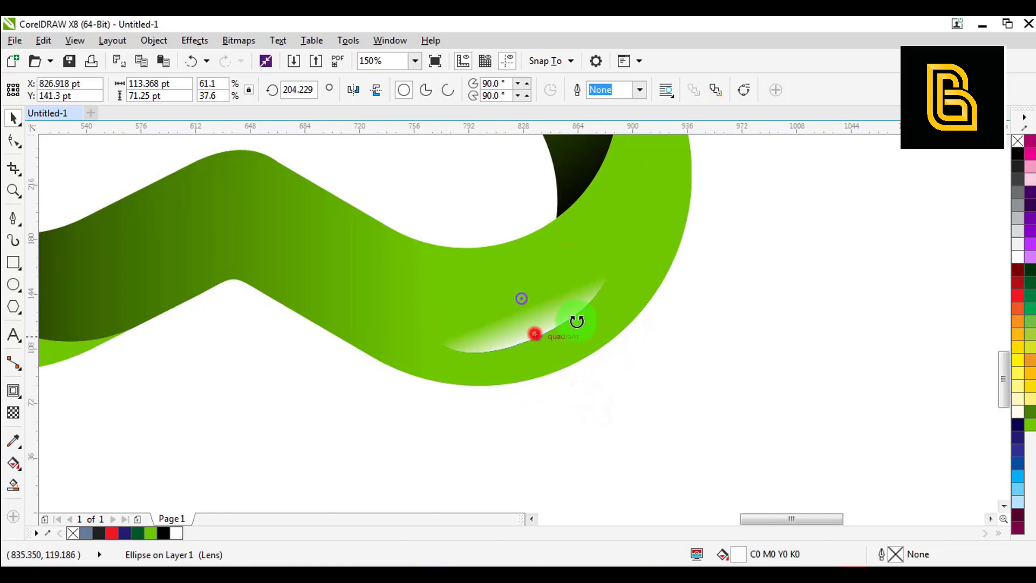
pyautogui.moveTo(577, 321)
pyautogui.mouseDown()
pyautogui.moveTo(594, 323)
pyautogui.moveTo(550, 344)
pyautogui.moveTo(590, 323)
pyautogui.moveTo(578, 338)
pyautogui.mouseUp()
pyautogui.click(546, 322)
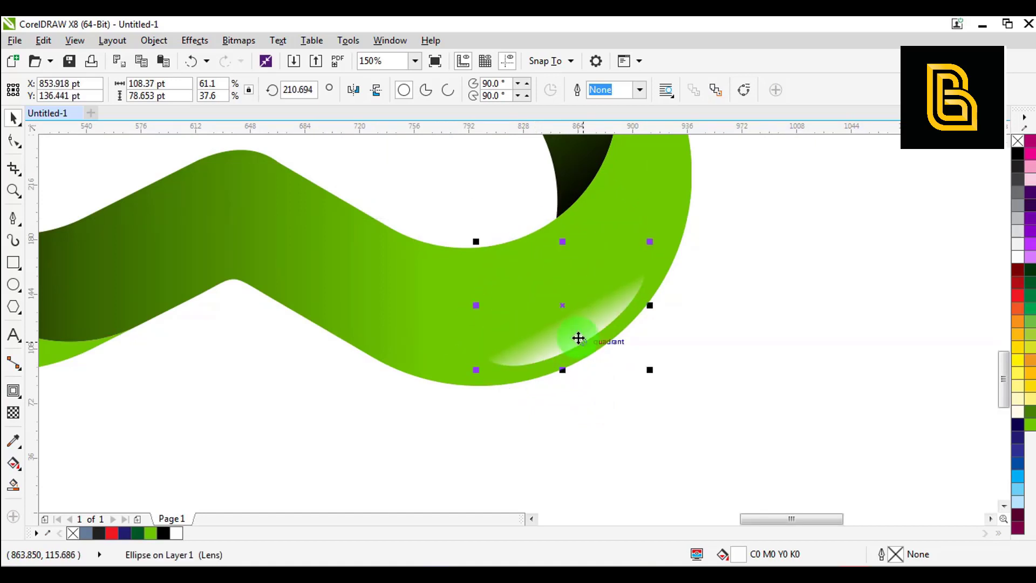
pyautogui.scroll(-2, 601, 324)
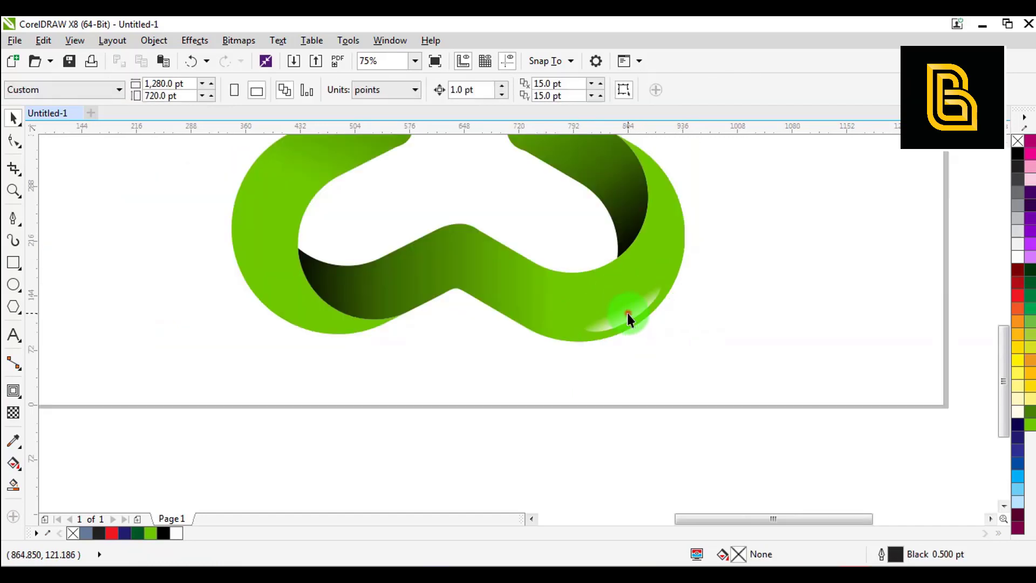
# Copy the lower-right highlight to the lower-left loop, mirror it horizontally and rotate it to about 301°.
pyautogui.moveTo(628, 315); pyautogui.dragTo(277, 284)
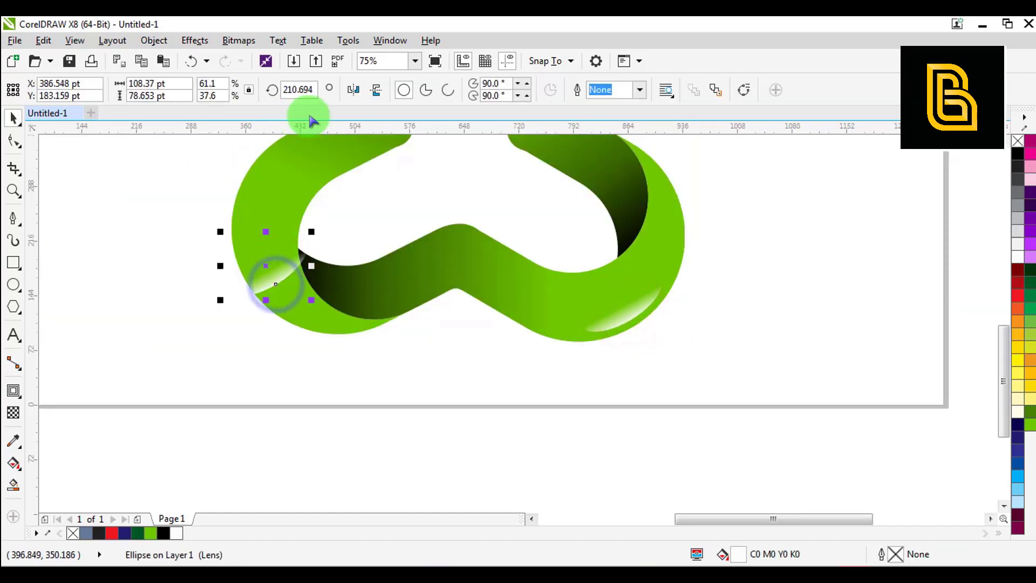
pyautogui.click(353, 90)
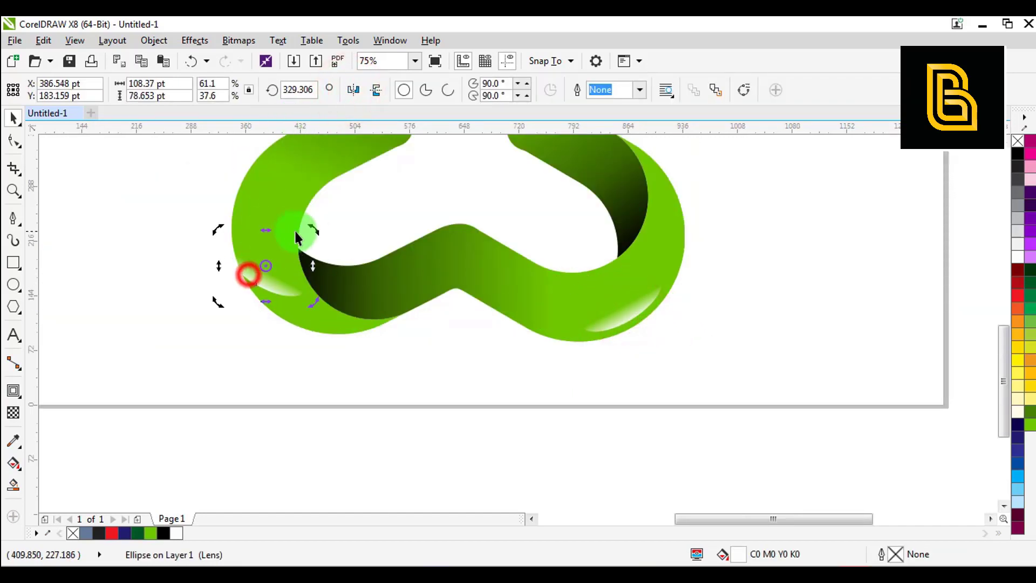
pyautogui.moveTo(313, 229); pyautogui.dragTo(334, 262)
pyautogui.click(266, 337)
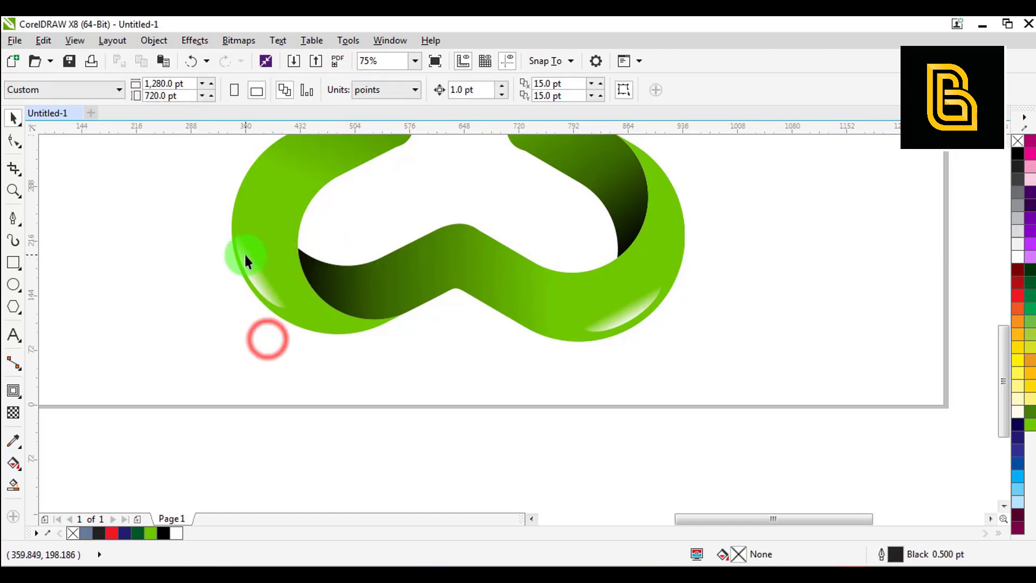
# Fine-tune the lower-left highlight's rotation to about 299° so it follows the loop's outer edge.
pyautogui.scroll(2, 246, 254)
pyautogui.click(254, 270)
pyautogui.click(259, 269)
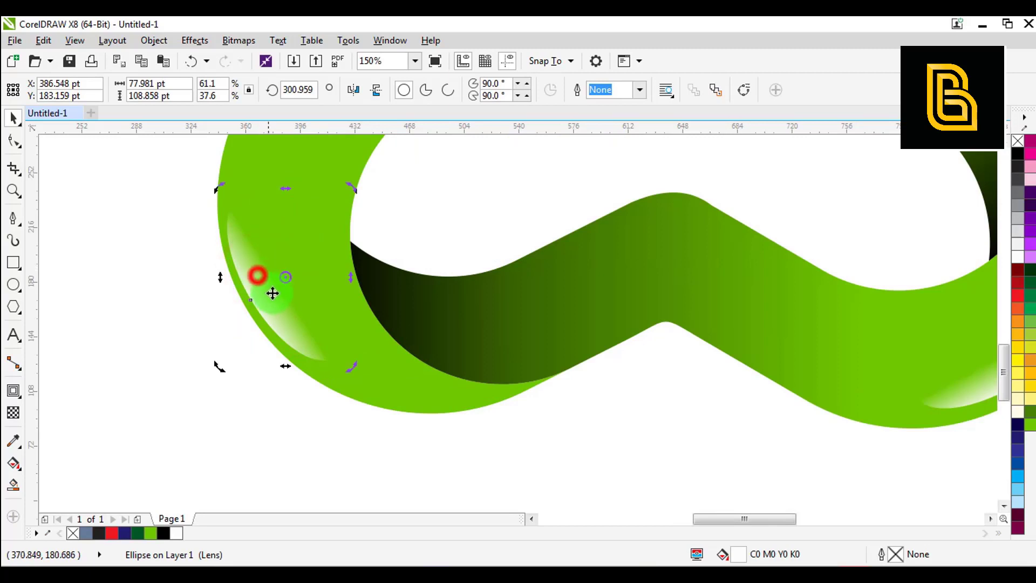
pyautogui.moveTo(352, 183); pyautogui.dragTo(356, 190)
pyautogui.scroll(-2, 390, 324)
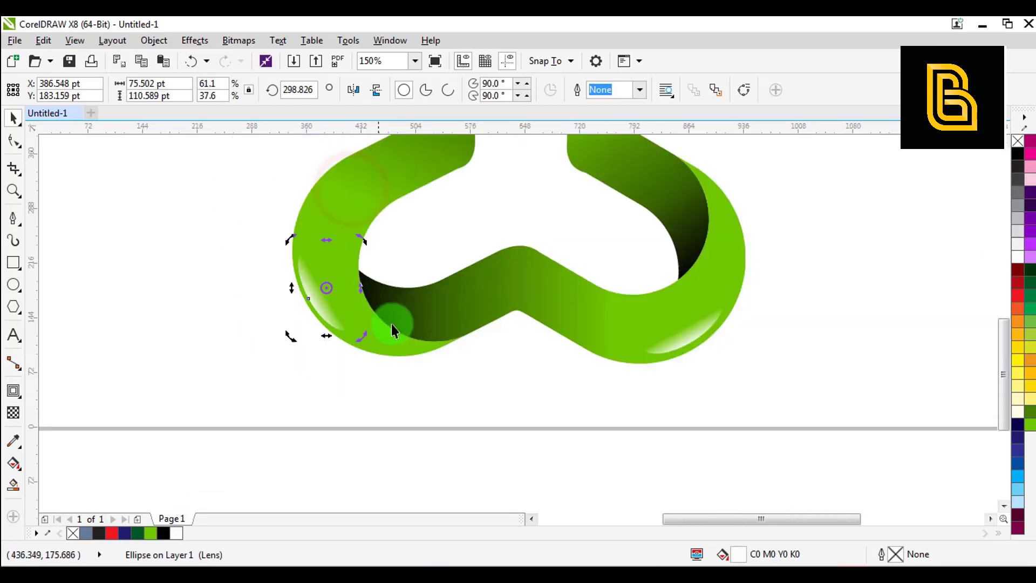
# Select all the logo's bands and highlights and group them.
pyautogui.click(516, 383)
pyautogui.moveTo(639, 387); pyautogui.dragTo(271, 162)
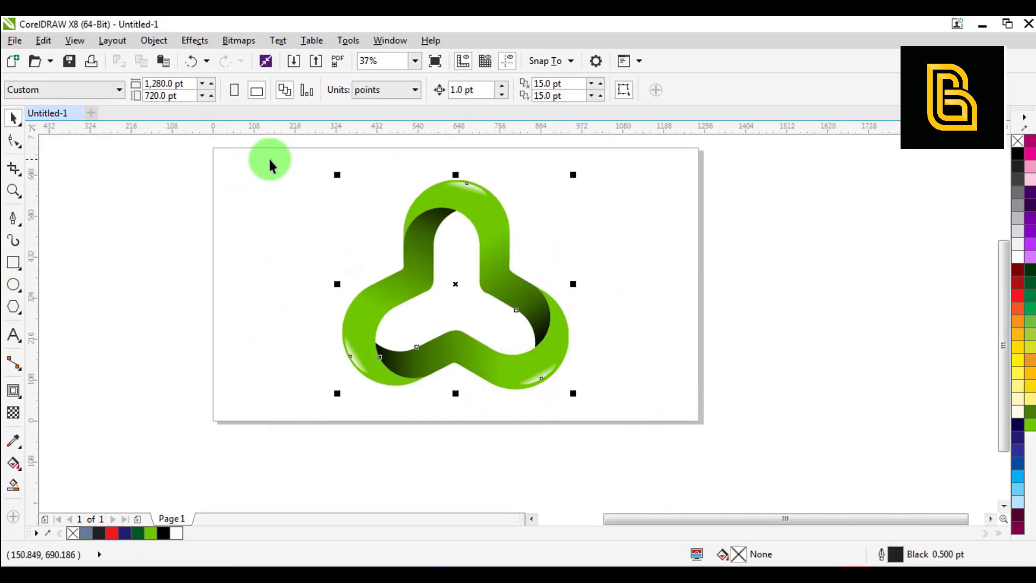
pyautogui.click(605, 252)
pyautogui.moveTo(655, 151); pyautogui.dragTo(283, 415)
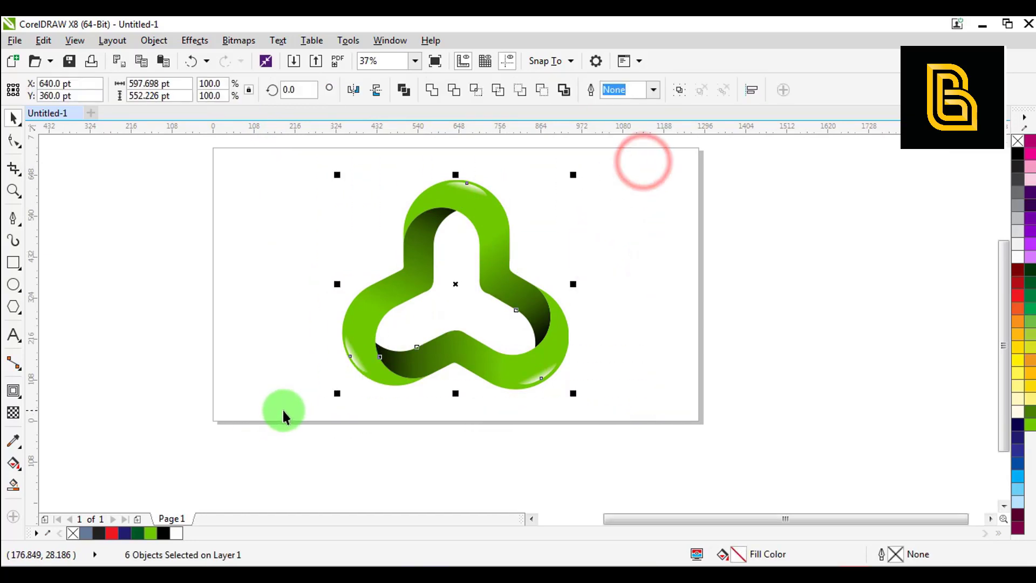
pyautogui.click(681, 89)
pyautogui.scroll(1, 767, 274)
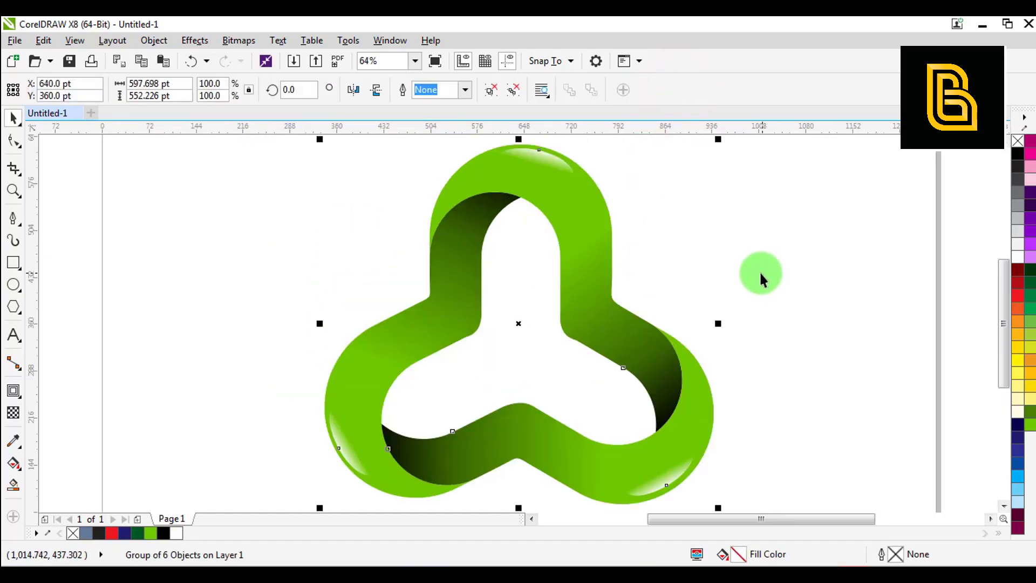
# Preview the grouped logo in full screen and return to the drawing.
pyautogui.press('F9')
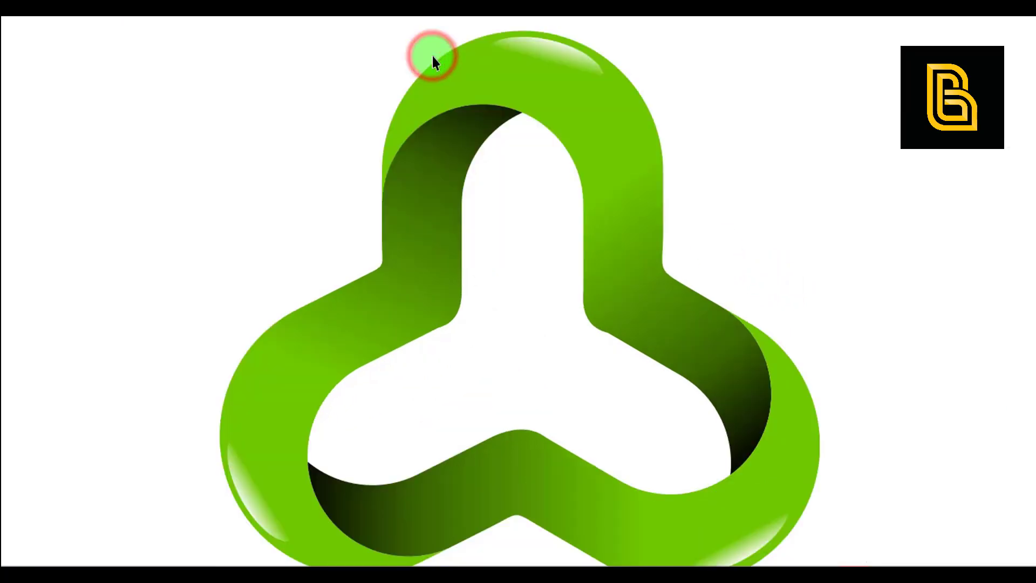
pyautogui.click(339, 108)
pyautogui.scroll(-2, 675, 226)
# Arrange the logo group and a duplicate side by side on the page, level with each other.
pyautogui.click(701, 235)
pyautogui.moveTo(503, 341); pyautogui.dragTo(499, 345)
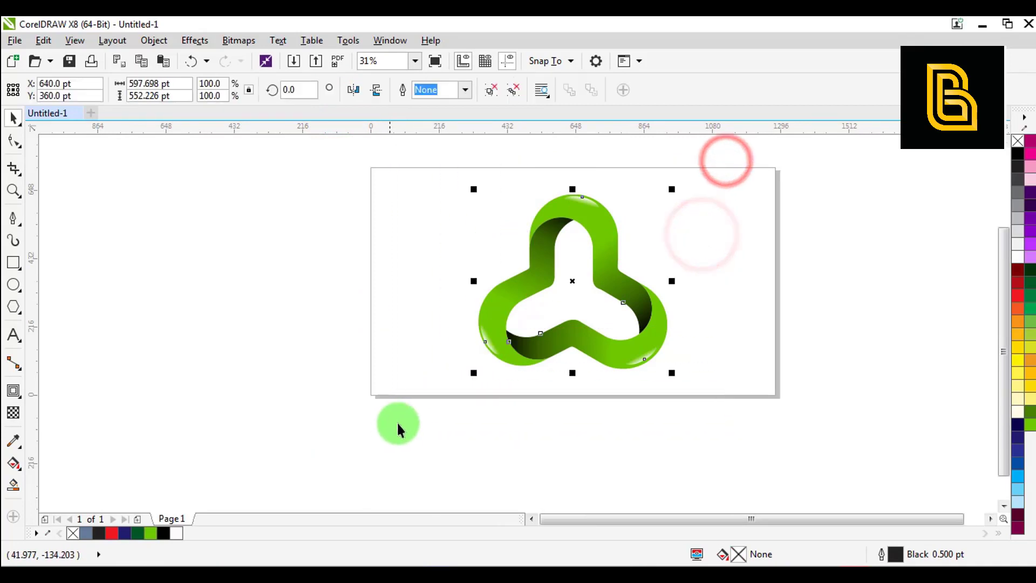
pyautogui.moveTo(623, 288); pyautogui.dragTo(680, 282)
pyautogui.rightClick(679, 282)
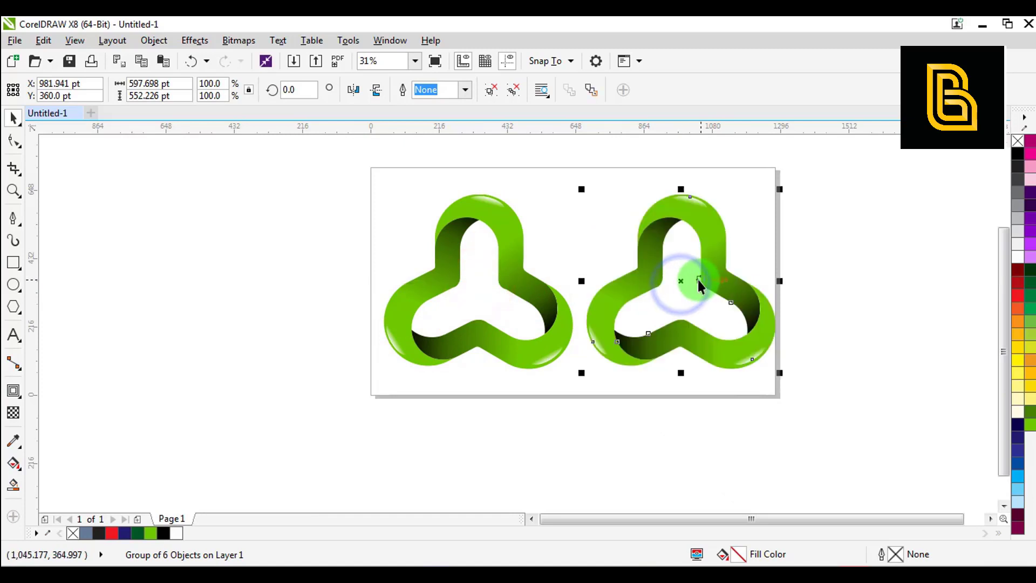
# Ungroup the right-hand copy of the logo so that its bands can be edited separately.
pyautogui.click(817, 251)
pyautogui.hscroll(2, 736, 252)
pyautogui.click(585, 245)
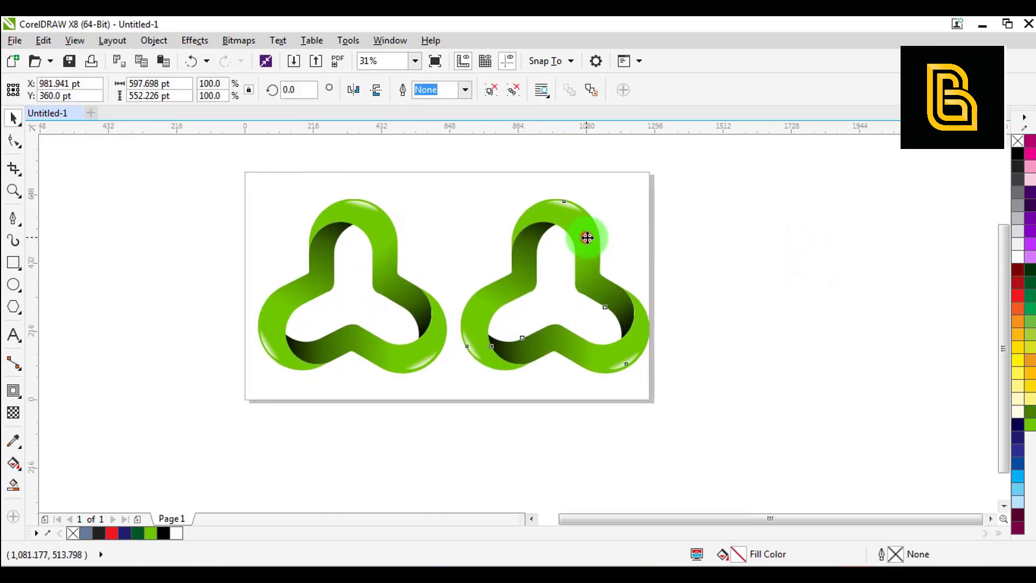
pyautogui.click(492, 90)
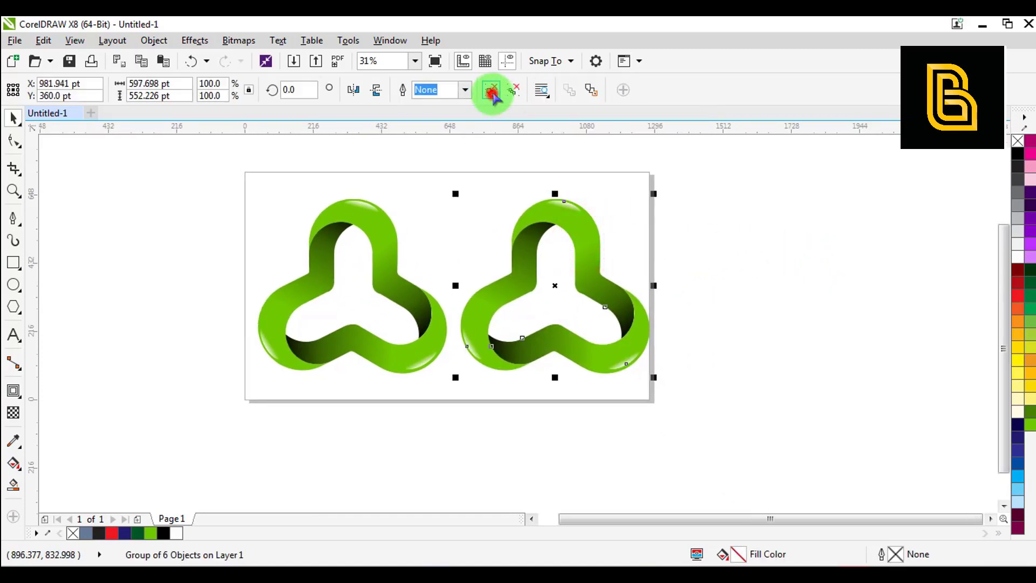
pyautogui.click(706, 215)
# Recolor the green end of the top band's gradient in the right-hand logo to cyan, after trying dark green and dark blue.
pyautogui.click(597, 226)
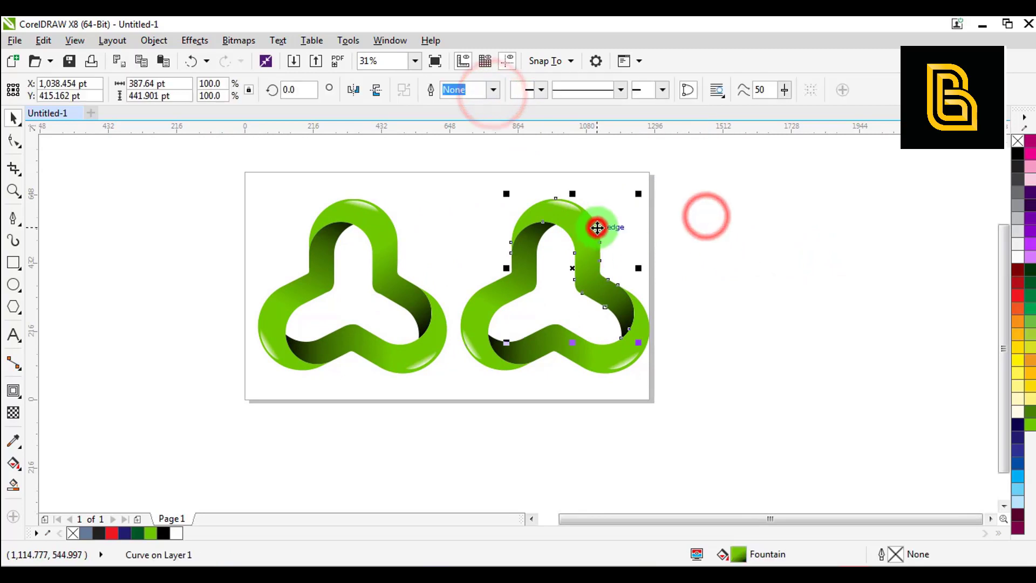
pyautogui.click(13, 462)
pyautogui.click(583, 247)
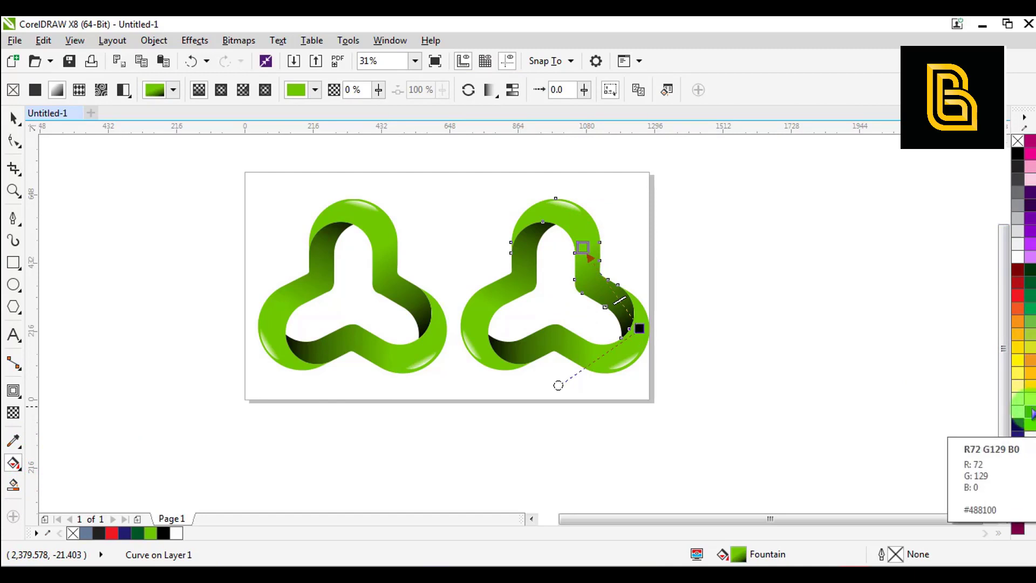
pyautogui.click(1032, 411)
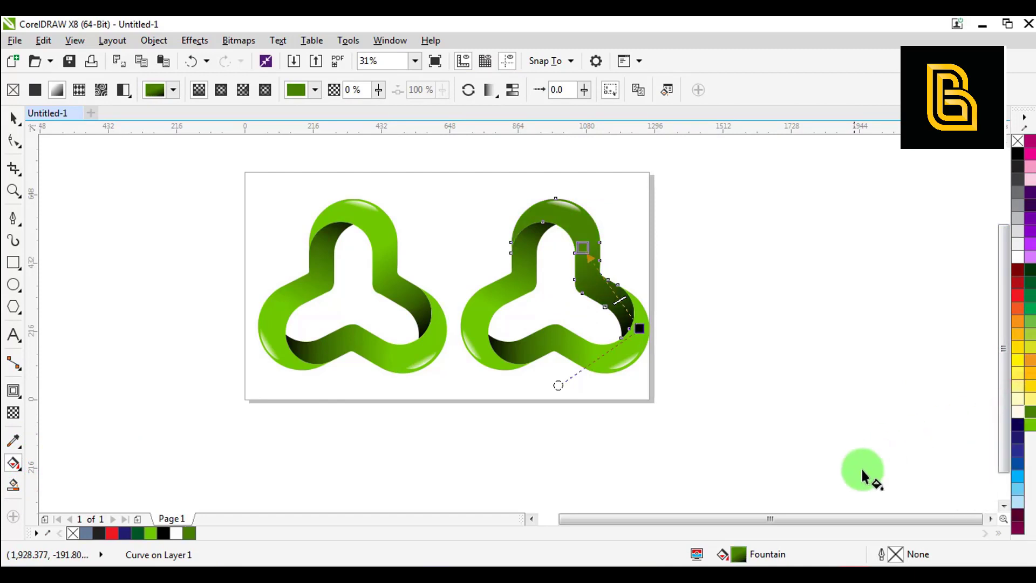
pyautogui.click(1017, 464)
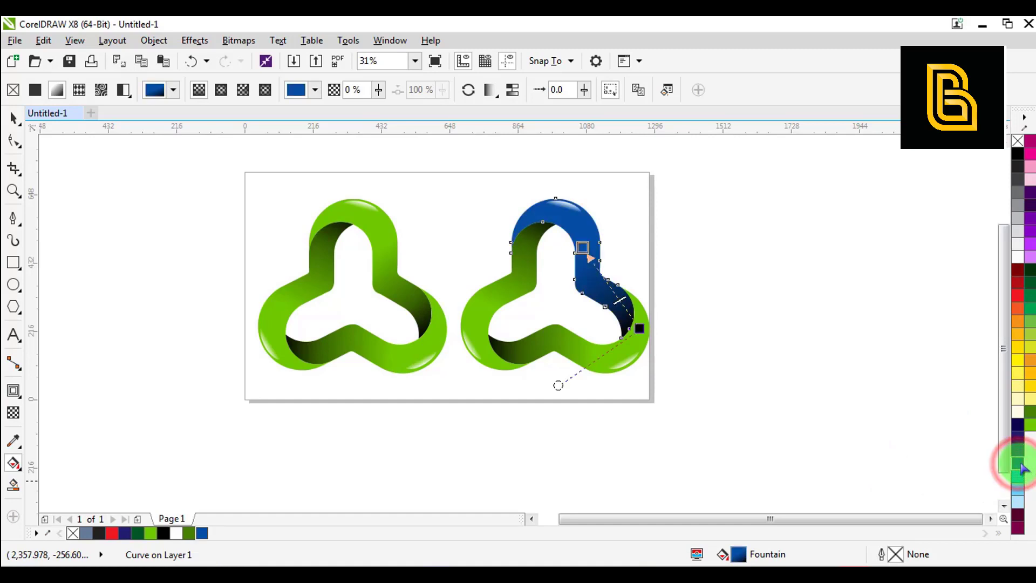
pyautogui.click(1022, 476)
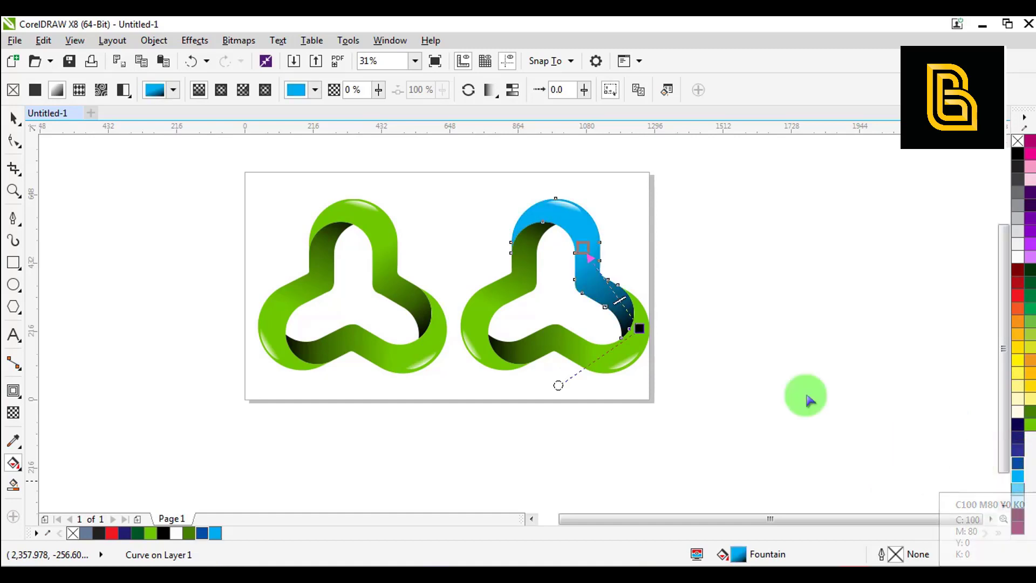
# Fine-tune the top band's blue gradient color to C100 M20 Y0 K0, trying magenta values of 50 and 30 first.
pyautogui.click(618, 238)
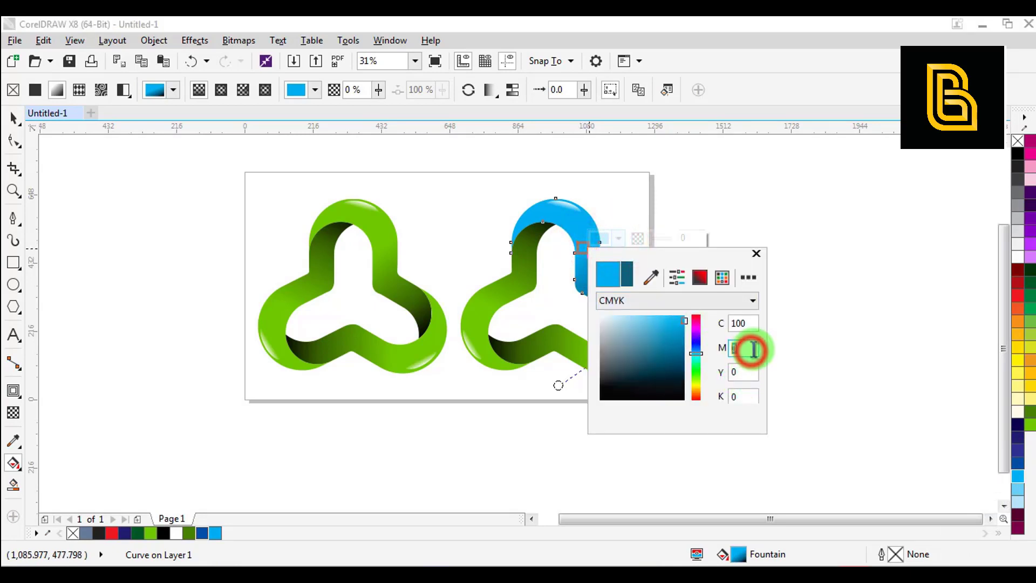
pyautogui.write('50')
pyautogui.press('Tab')
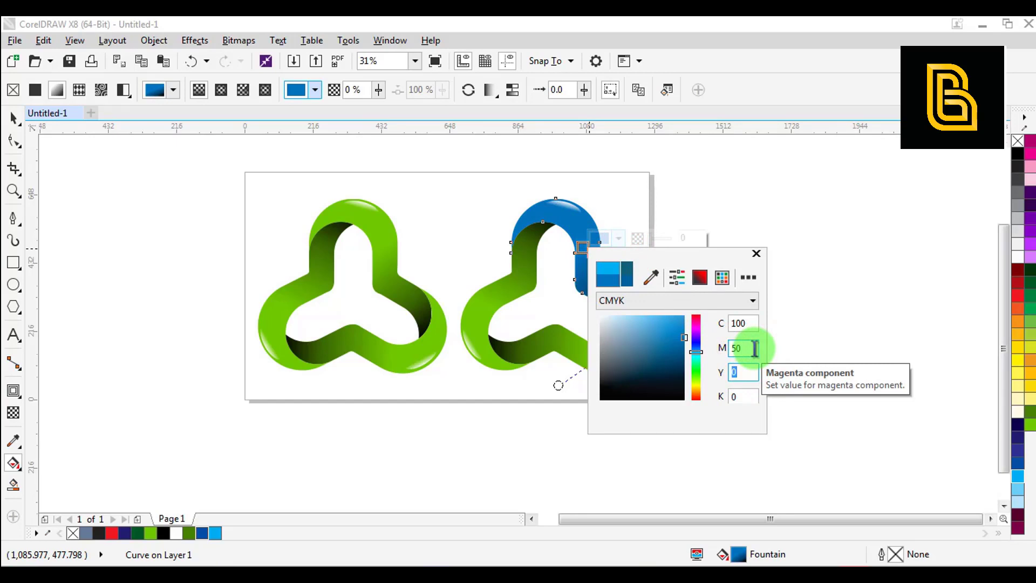
pyautogui.moveTo(752, 347); pyautogui.dragTo(701, 352)
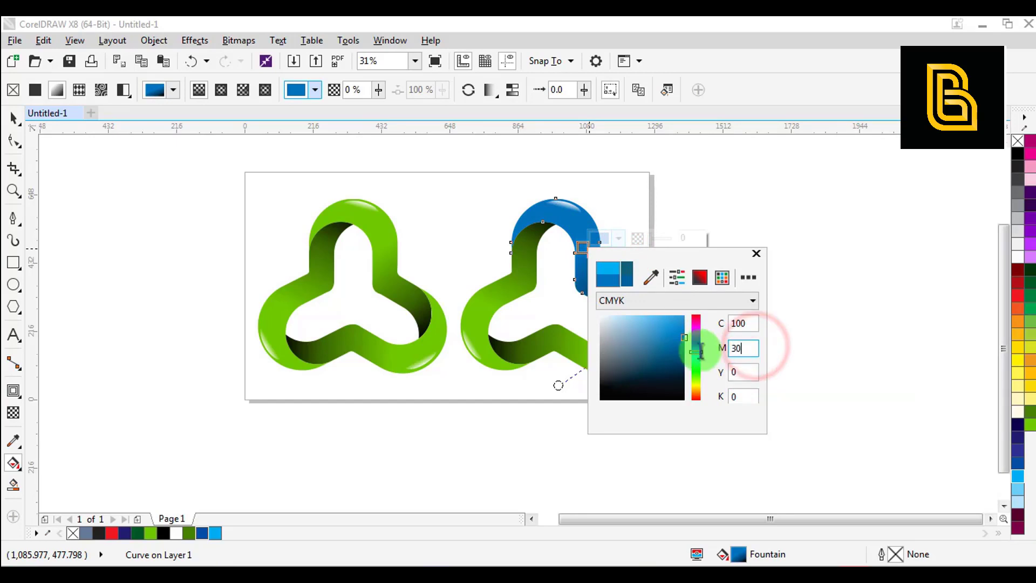
pyautogui.press('Tab')
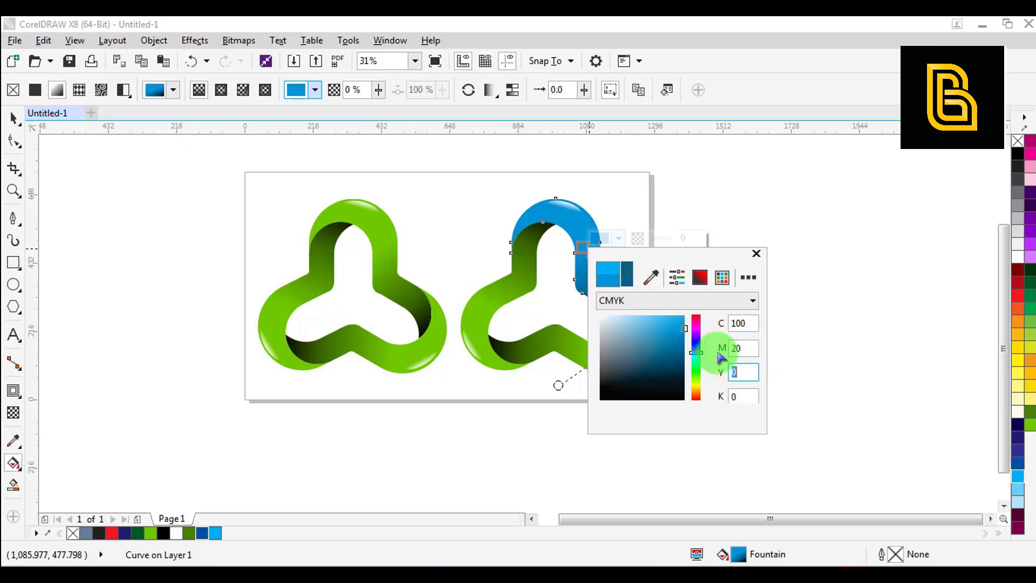
pyautogui.click(638, 216)
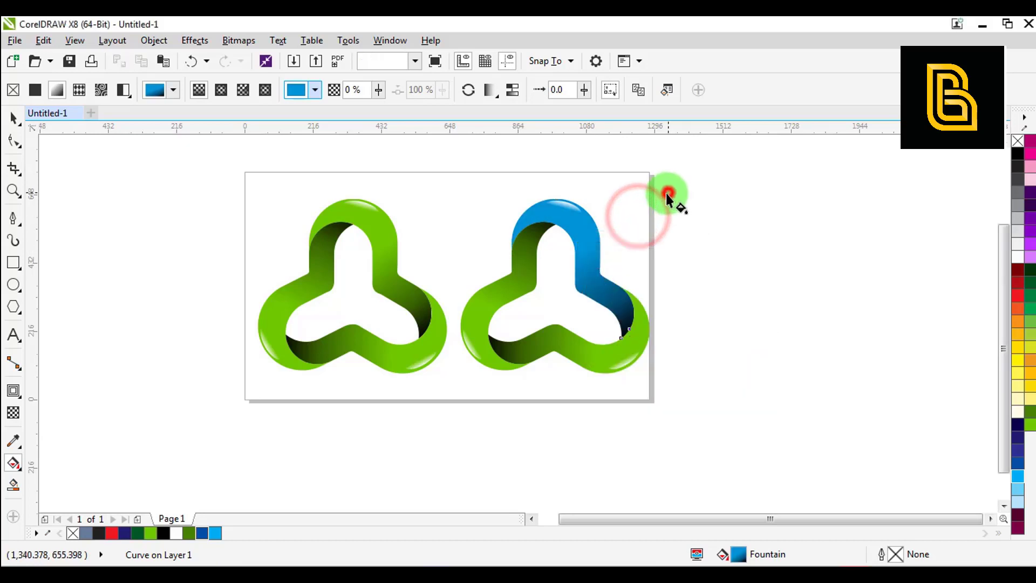
pyautogui.click(668, 192)
# Copy the top band's blue gradient to the left band and run it from black at the top arc to blue at the lower-left bend.
pyautogui.click(517, 284)
pyautogui.click(498, 308)
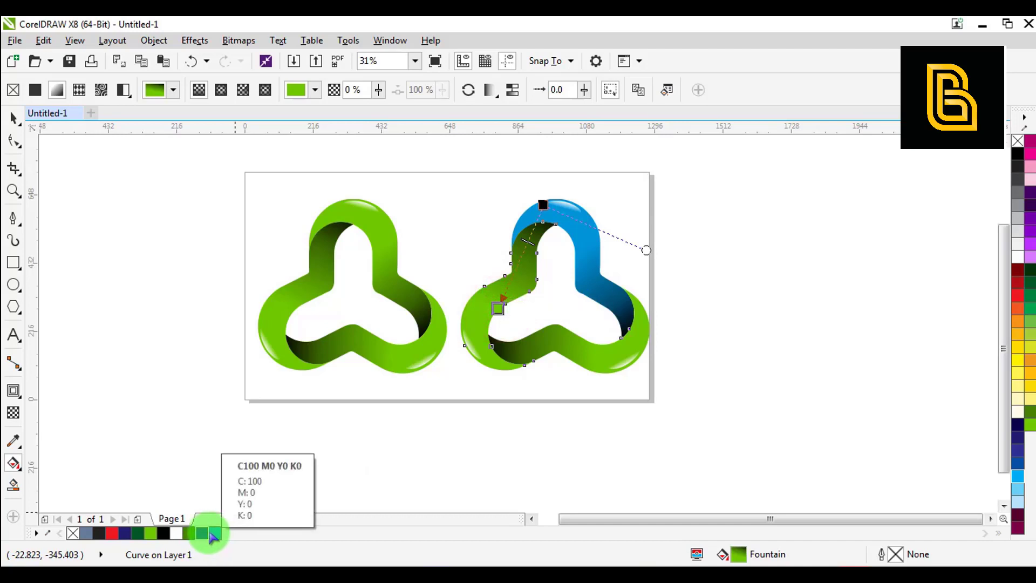
pyautogui.moveTo(207, 536); pyautogui.dragTo(515, 324)
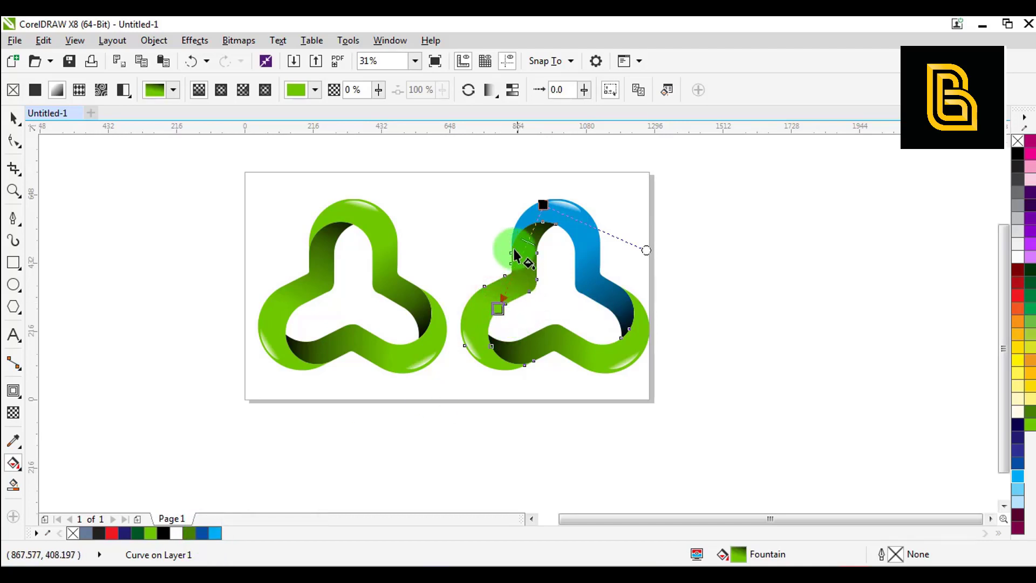
pyautogui.click(638, 89)
pyautogui.click(585, 241)
pyautogui.moveTo(550, 207); pyautogui.dragTo(506, 306)
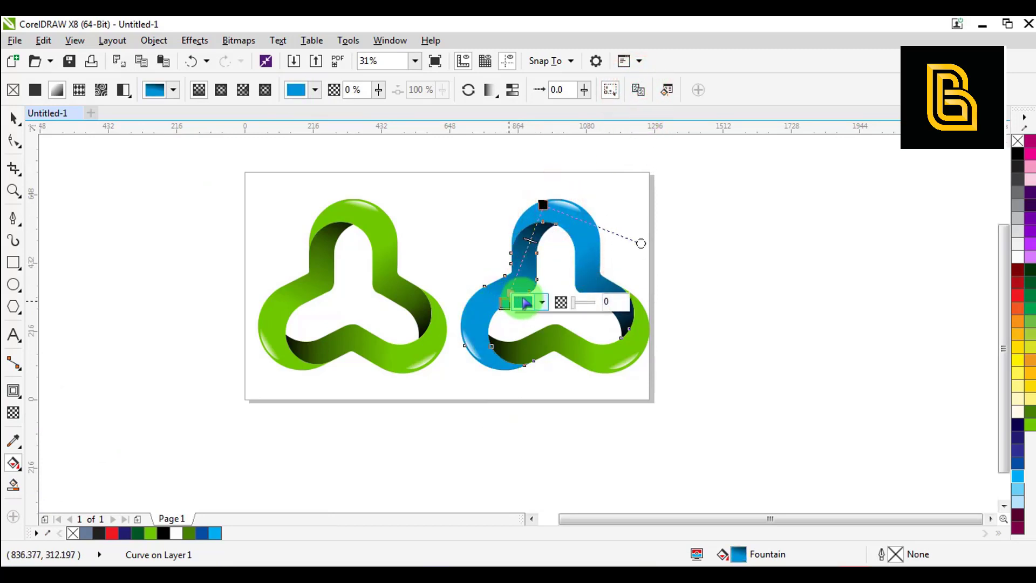
# Copy the left band's blue gradient fill to the bottom band, replacing a white fill picked up by mistake.
pyautogui.click(579, 352)
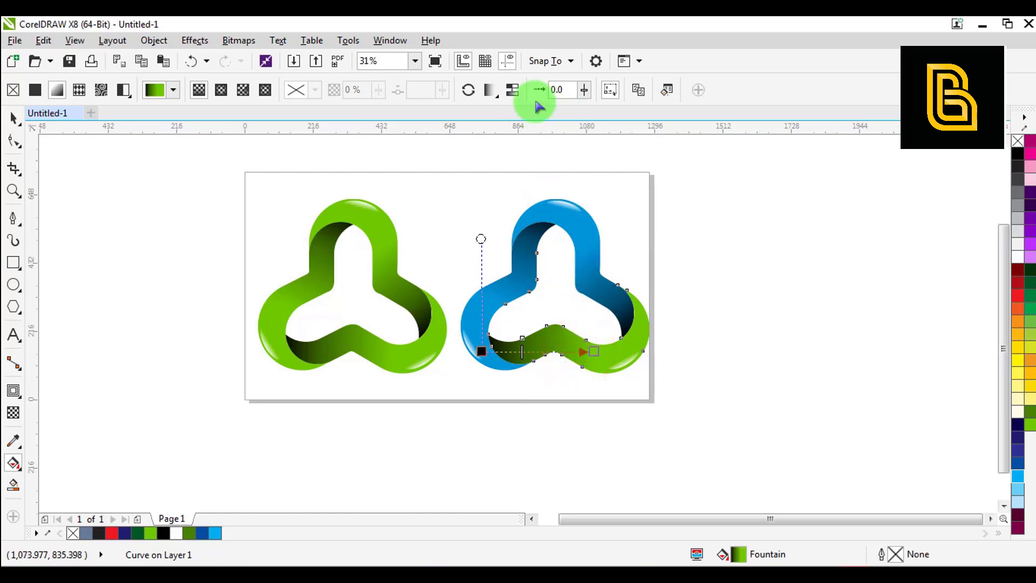
pyautogui.click(636, 90)
pyautogui.click(572, 217)
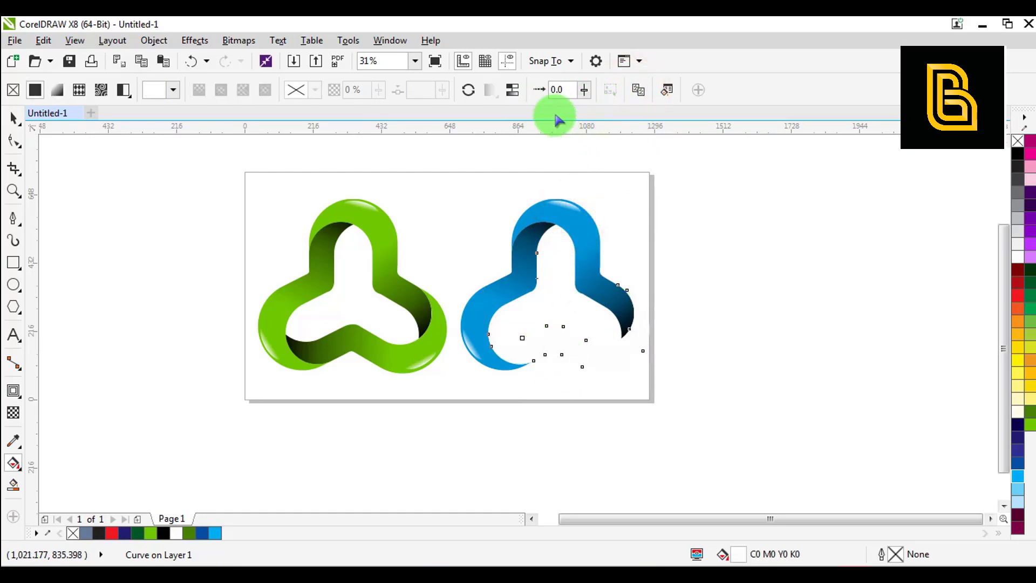
pyautogui.click(638, 89)
pyautogui.click(477, 303)
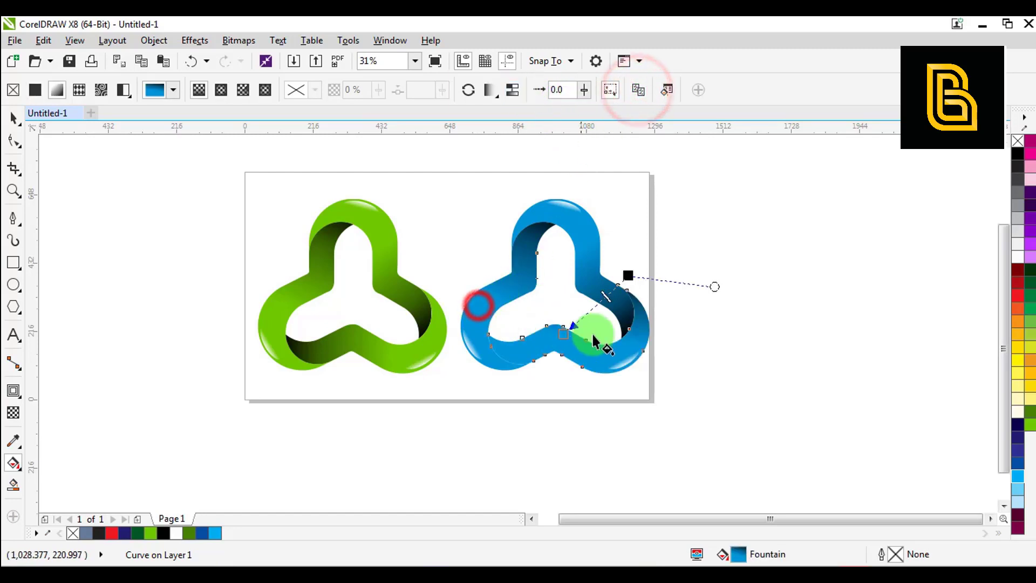
# Realign the bottom band's gradient from black inside the lower-left loop to blue toward the lower-right loop, and check the top band's gradient.
pyautogui.moveTo(480, 354); pyautogui.dragTo(582, 353)
pyautogui.click(472, 342)
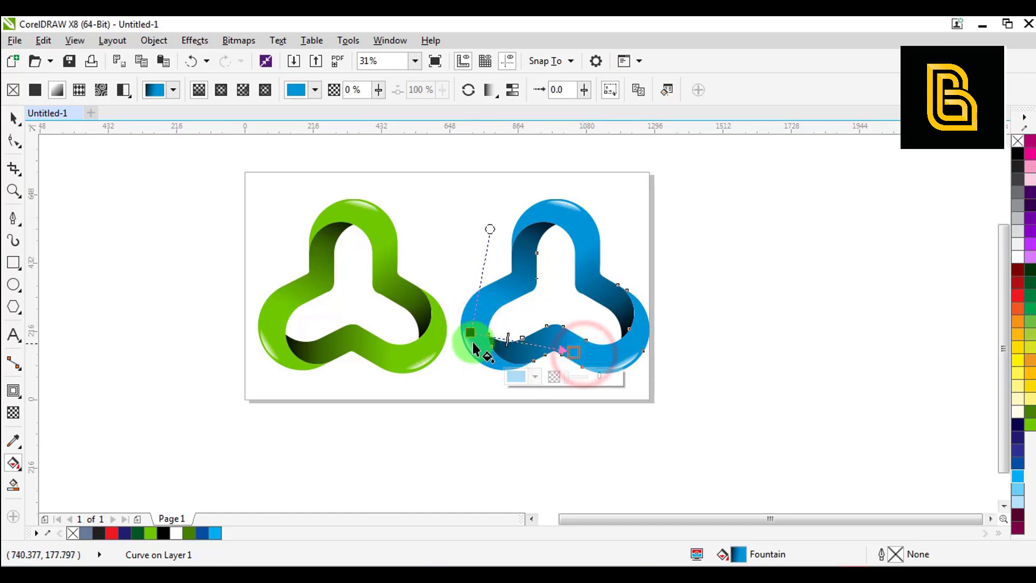
pyautogui.moveTo(476, 340); pyautogui.dragTo(484, 349)
pyautogui.click(608, 335)
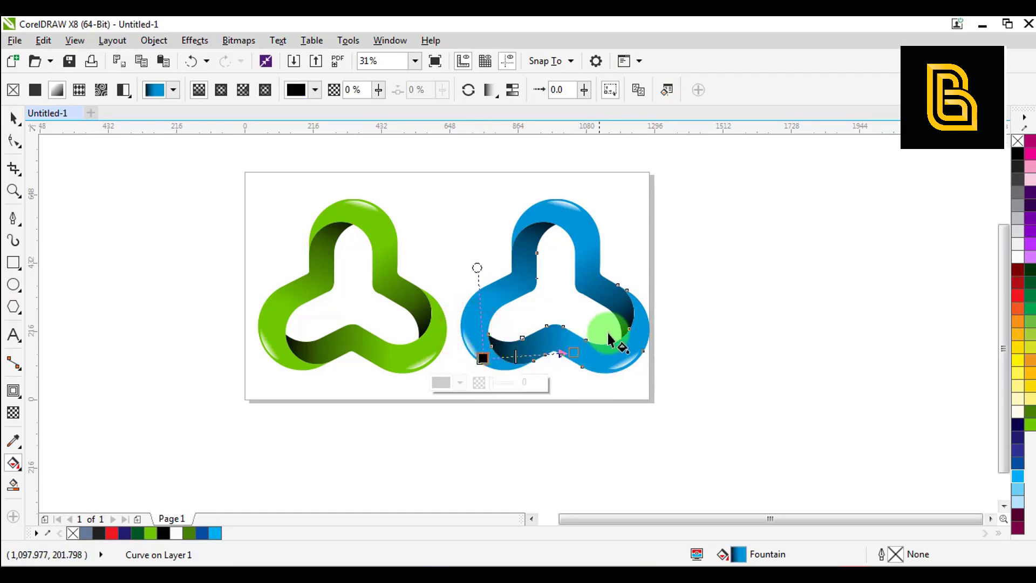
pyautogui.moveTo(638, 327); pyautogui.dragTo(582, 247)
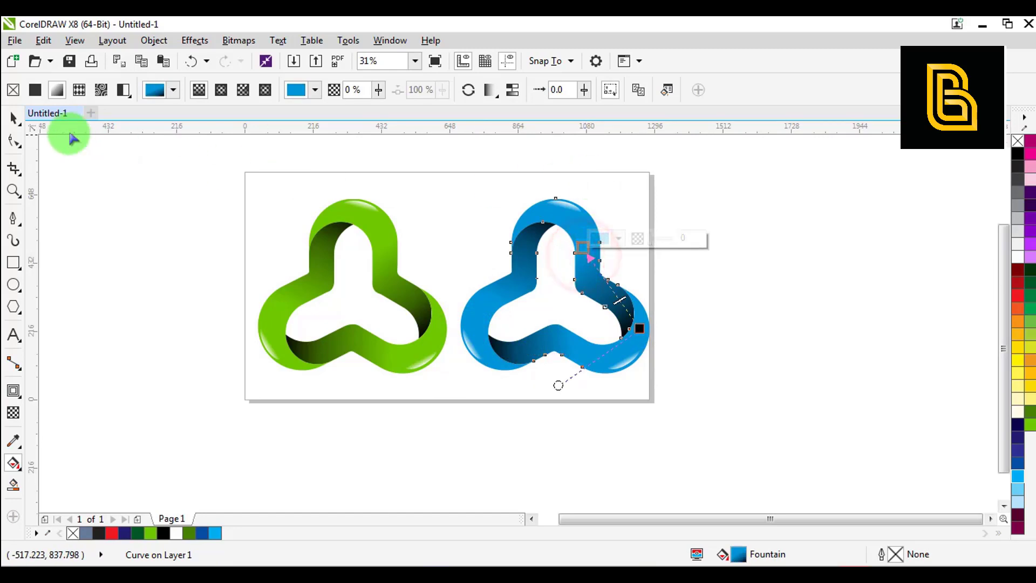
# Select all six pieces of the blue logo and group them.
pyautogui.click(11, 120)
pyautogui.moveTo(730, 157)
pyautogui.mouseDown()
pyautogui.moveTo(574, 312)
pyautogui.moveTo(416, 413)
pyautogui.mouseUp()
pyautogui.click(680, 89)
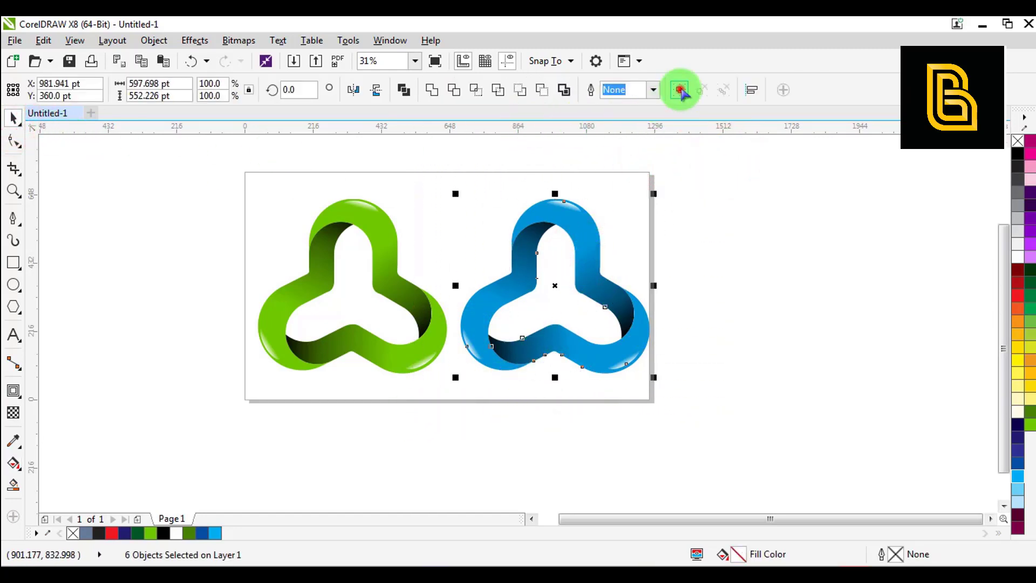
# Flip the blue logo group vertically, scale it to about 64% and place it in the upper-right part of the page.
pyautogui.moveTo(654, 190); pyautogui.dragTo(613, 188)
pyautogui.click(378, 91)
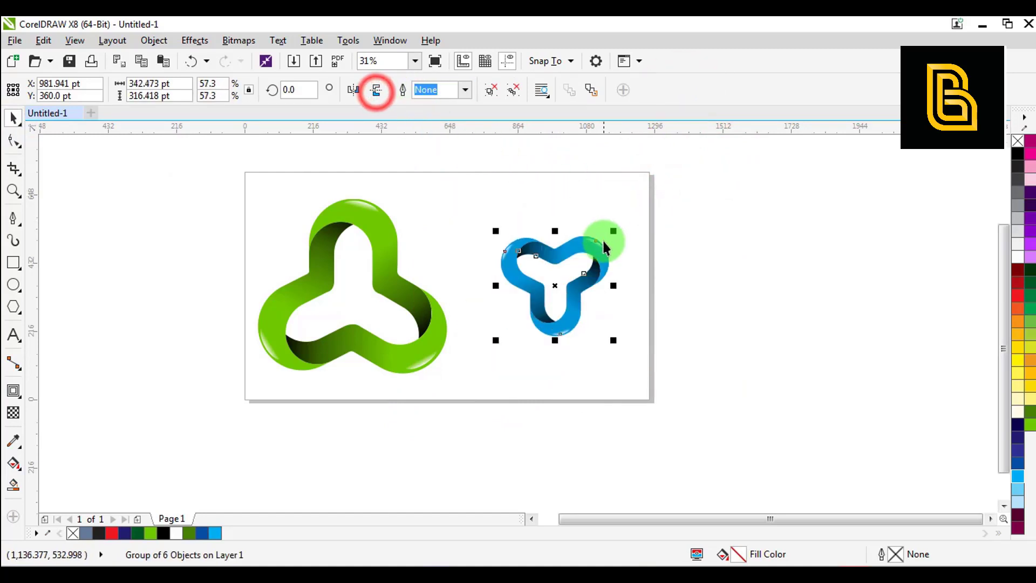
pyautogui.moveTo(601, 236); pyautogui.dragTo(596, 198)
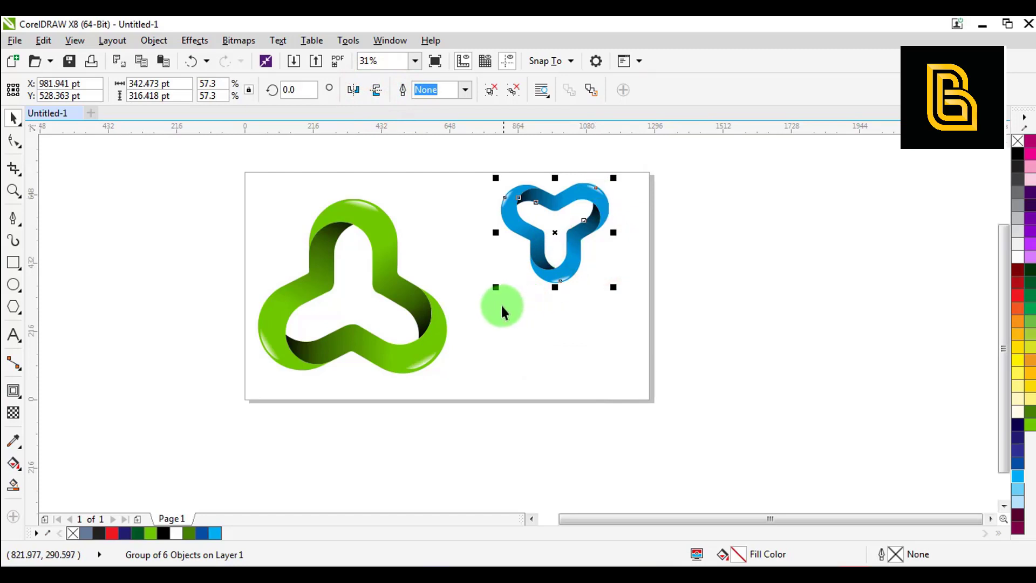
pyautogui.moveTo(495, 292); pyautogui.dragTo(485, 311)
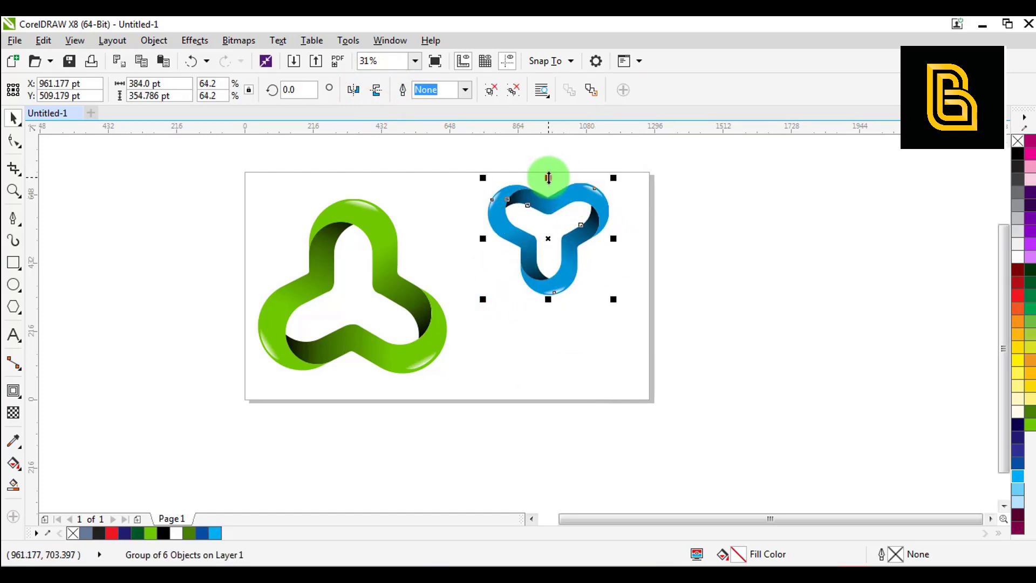
# Mirror a copy of the blue logo directly below it and convert the copy to a 300 dpi CMYK bitmap with transparent background.
pyautogui.moveTo(548, 178); pyautogui.dragTo(559, 335)
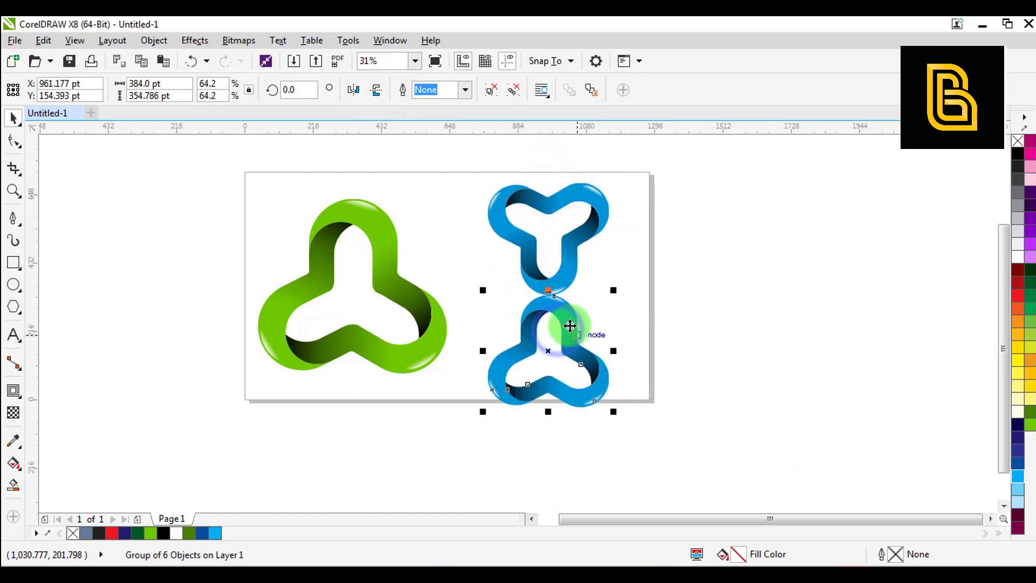
pyautogui.click(238, 41)
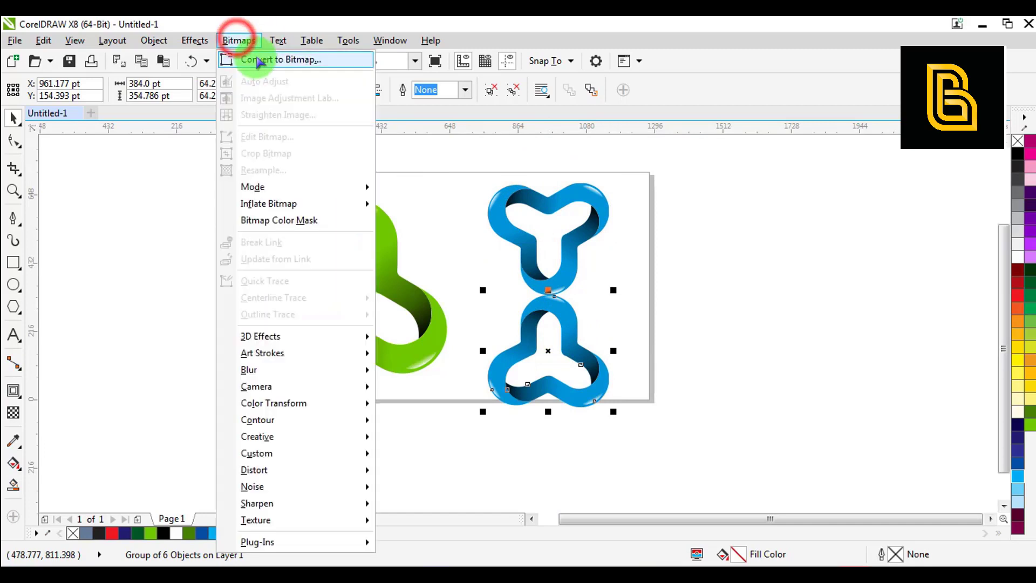
pyautogui.click(276, 59)
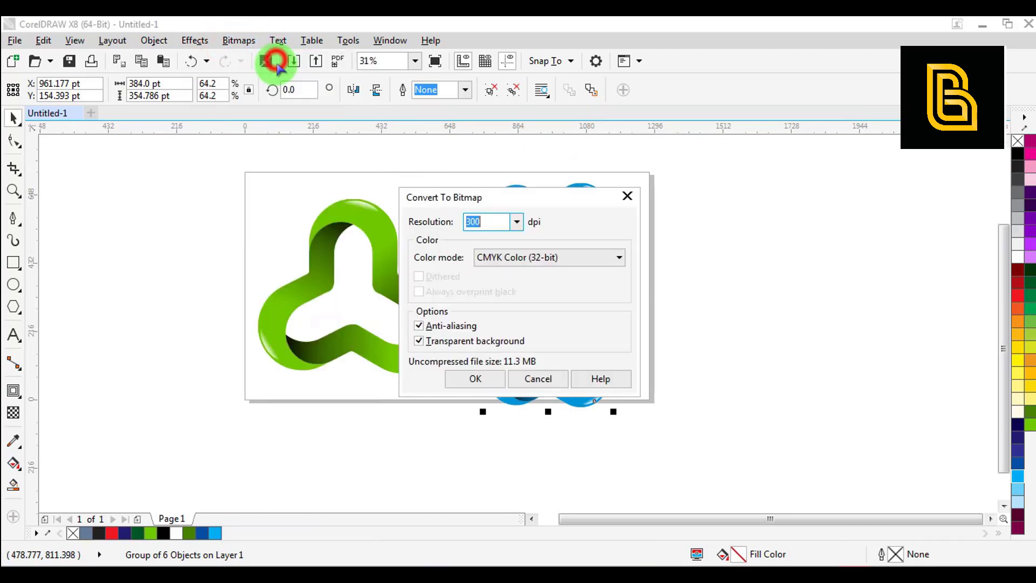
pyautogui.click(468, 379)
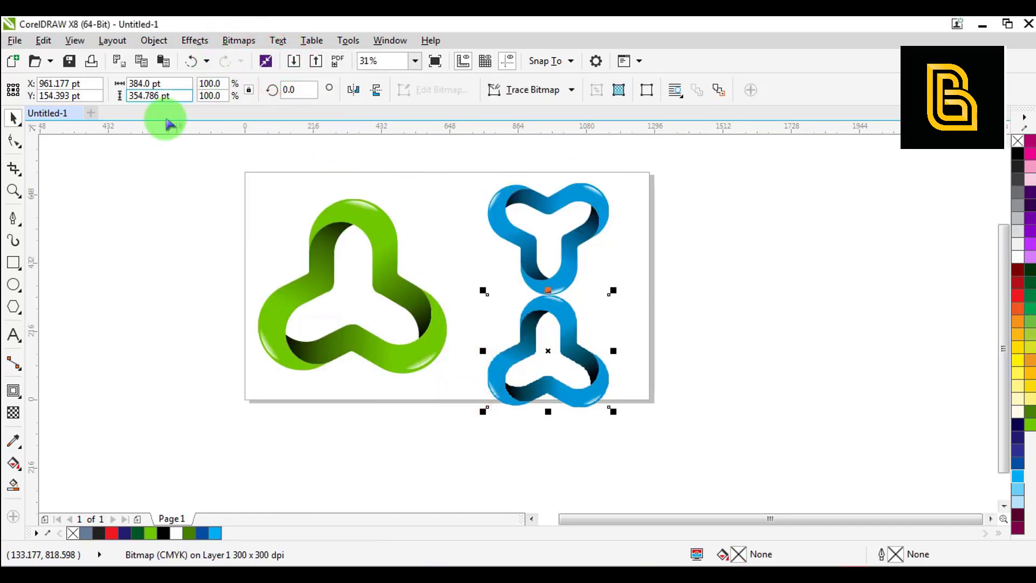
# Apply a vertical linear transparency to the mirrored bitmap so the reflection fades out downward to fully transparent.
pyautogui.click(13, 414)
pyautogui.scroll(1, 551, 347)
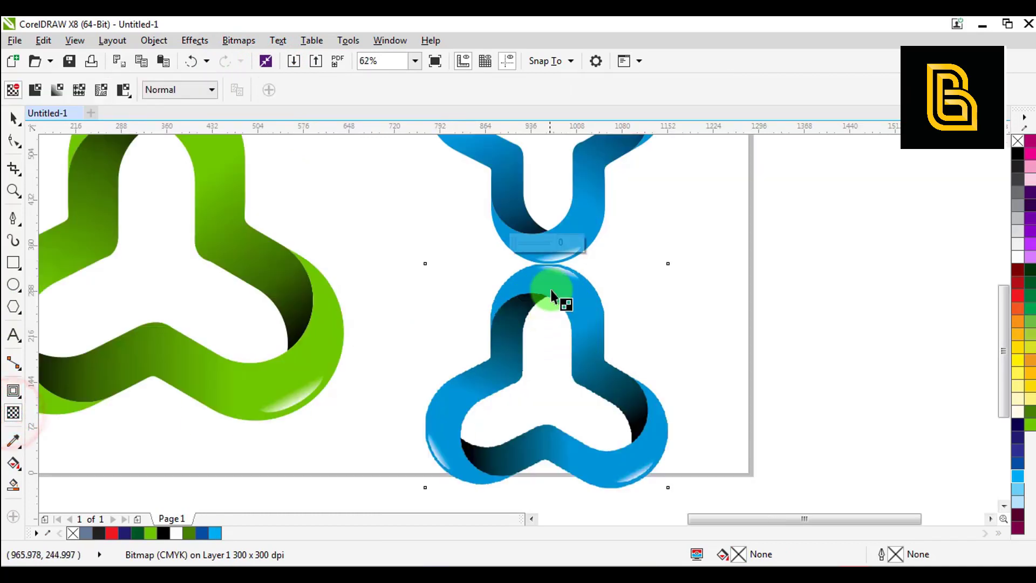
pyautogui.moveTo(537, 351); pyautogui.dragTo(547, 378)
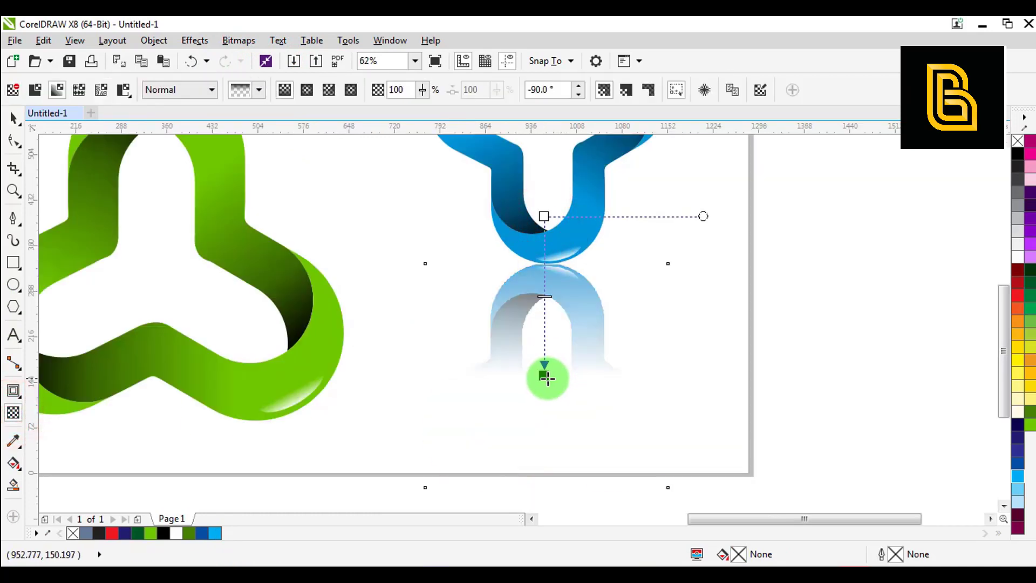
pyautogui.moveTo(545, 215); pyautogui.dragTo(544, 240)
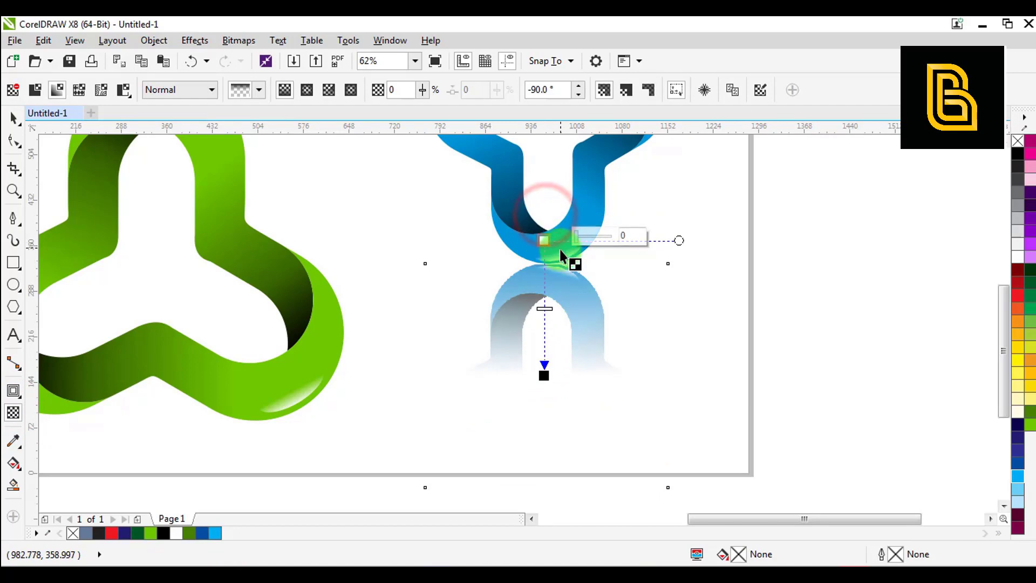
pyautogui.press('space')
pyautogui.scroll(-1, 563, 301)
pyautogui.click(734, 296)
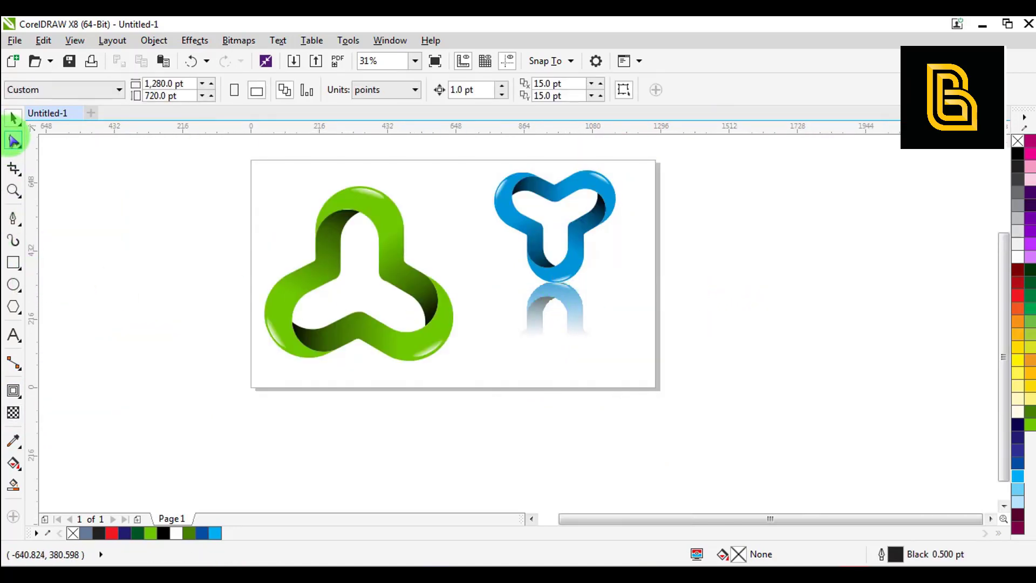
# Crop the reflection bitmap by raising its two lower corner nodes until it fits inside the page.
pyautogui.click(555, 311)
pyautogui.moveTo(470, 374); pyautogui.dragTo(613, 376)
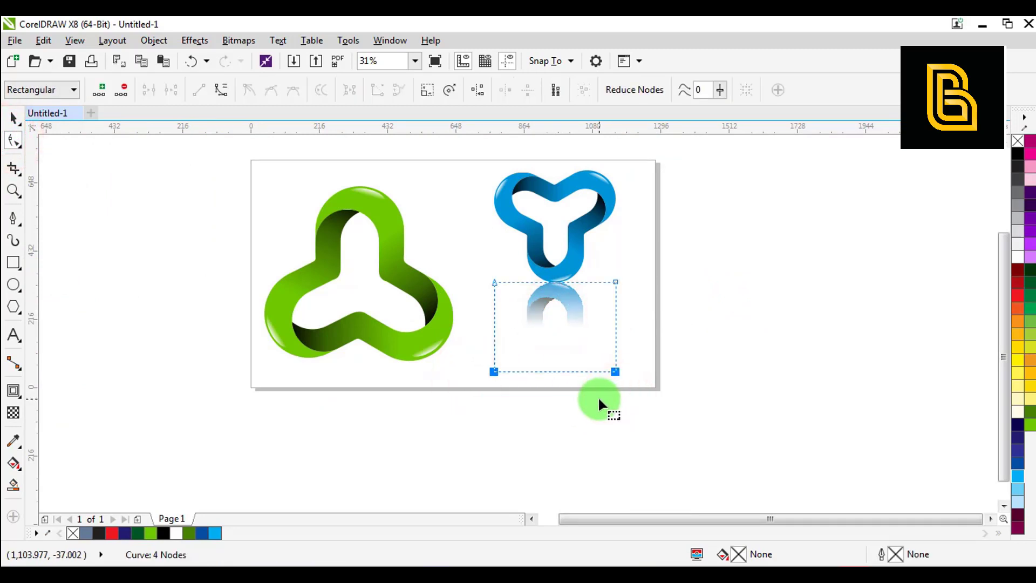
pyautogui.press('space')
pyautogui.click(573, 347)
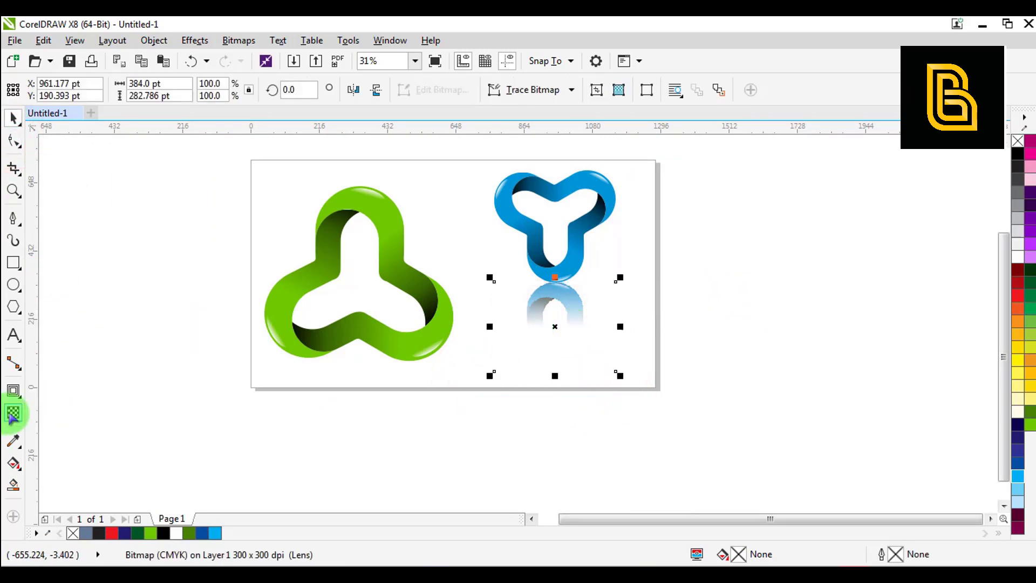
# Extend the reflection's transparency fade farther down, keeping its end at 100 percent transparency.
pyautogui.click(13, 412)
pyautogui.moveTo(555, 328); pyautogui.dragTo(553, 352)
pyautogui.click(623, 348)
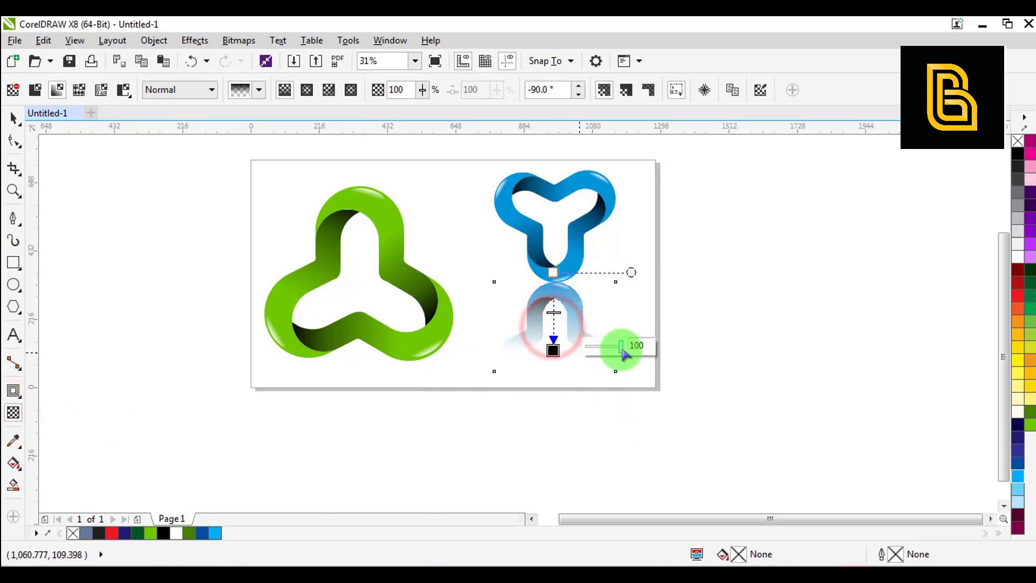
pyautogui.click(553, 351)
pyautogui.press('space')
pyautogui.click(617, 346)
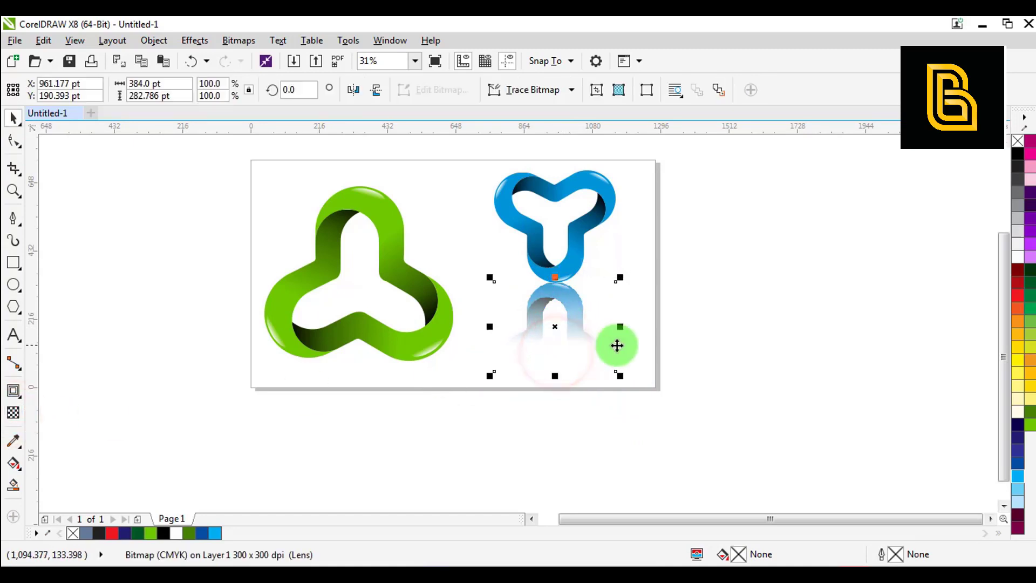
pyautogui.click(671, 342)
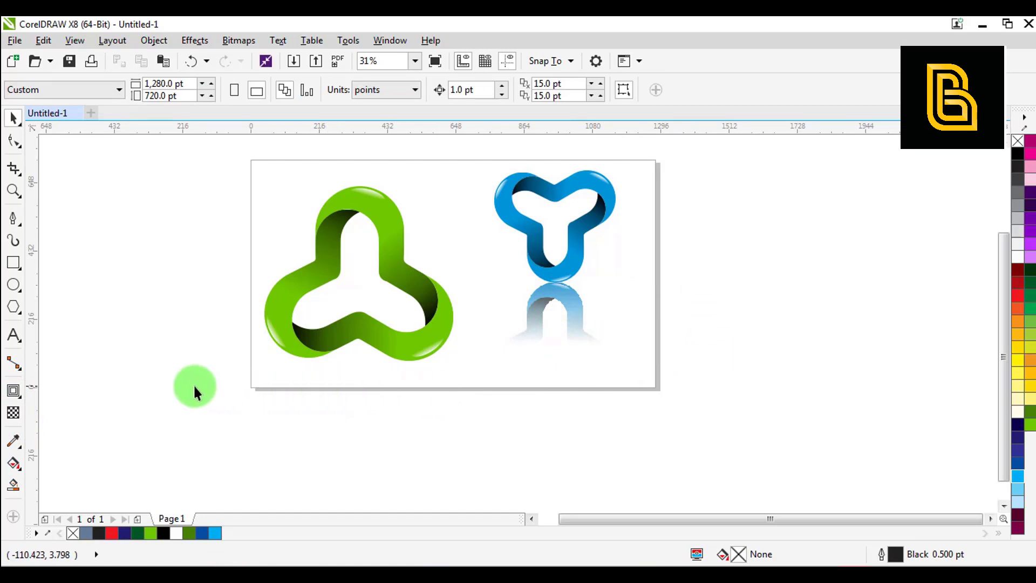
# Draw a flat ellipse about 334 by 28 pt beside the page, filled with 90% black and without an outline.
pyautogui.click(13, 285)
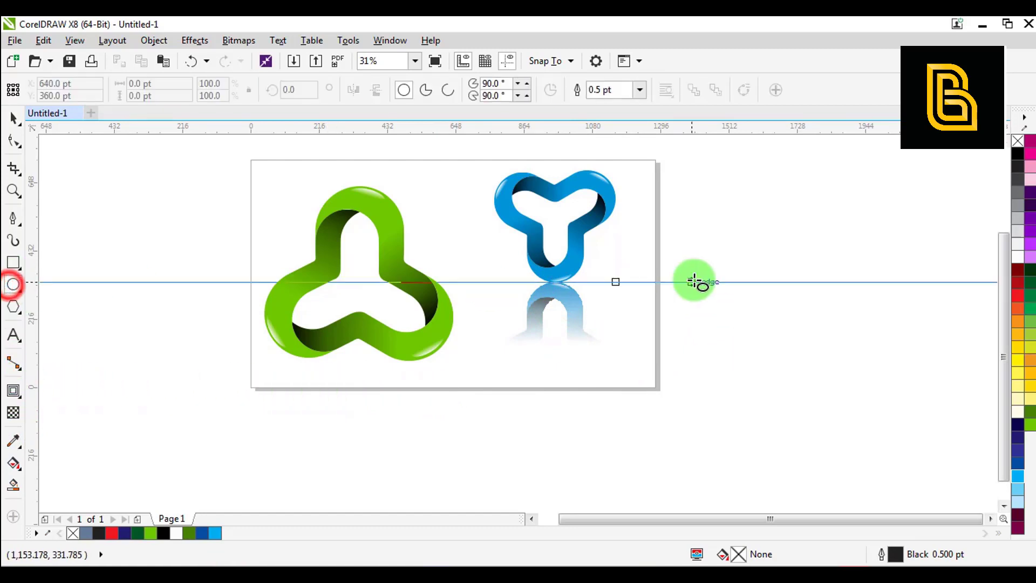
pyautogui.moveTo(703, 277); pyautogui.dragTo(809, 282)
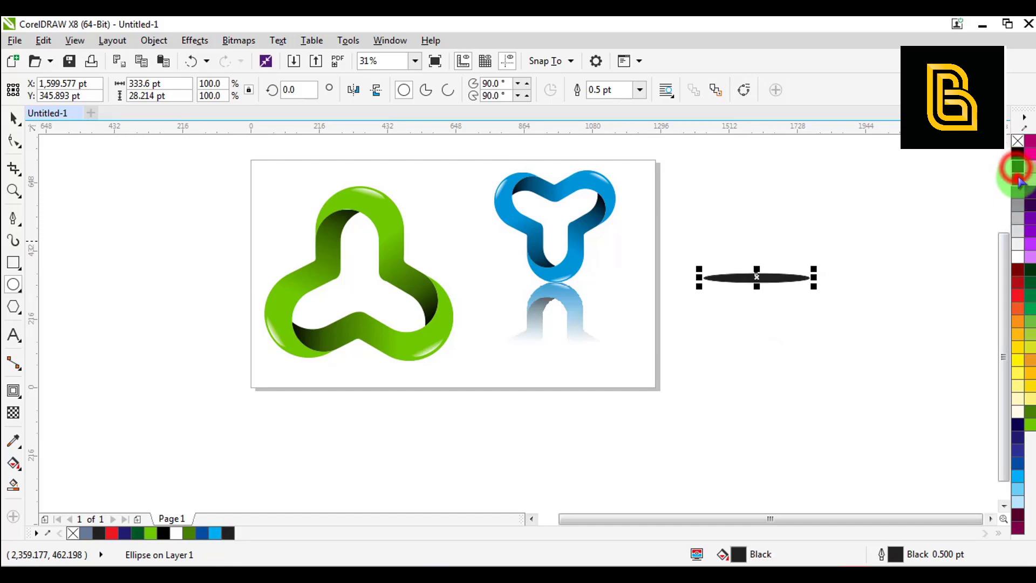
pyautogui.click(1019, 180)
pyautogui.rightClick(1019, 141)
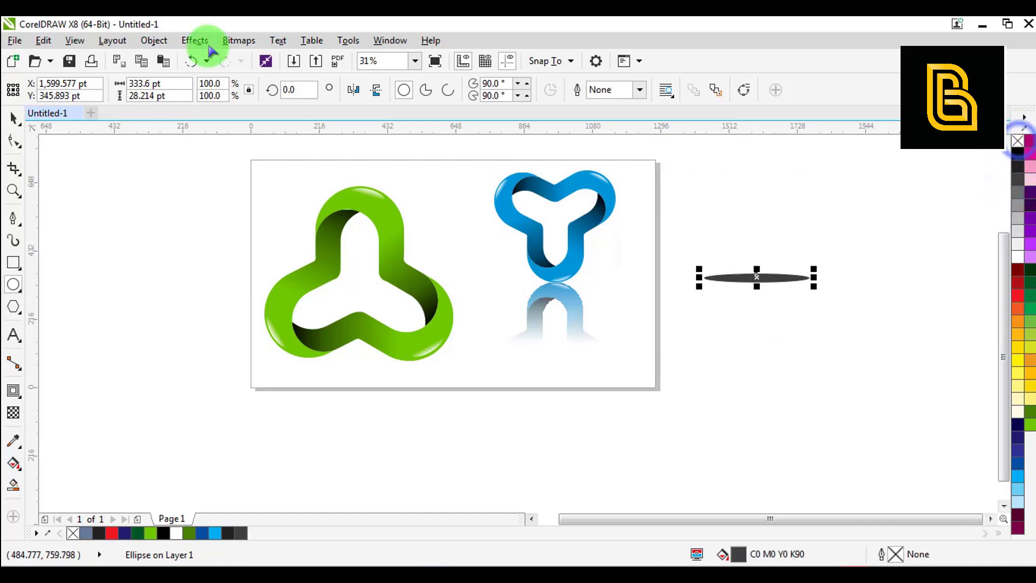
# Convert the dark ellipse to a 300 dpi CMYK bitmap with transparent background and soften it with a Gaussian Blur.
pyautogui.click(239, 39)
pyautogui.click(253, 61)
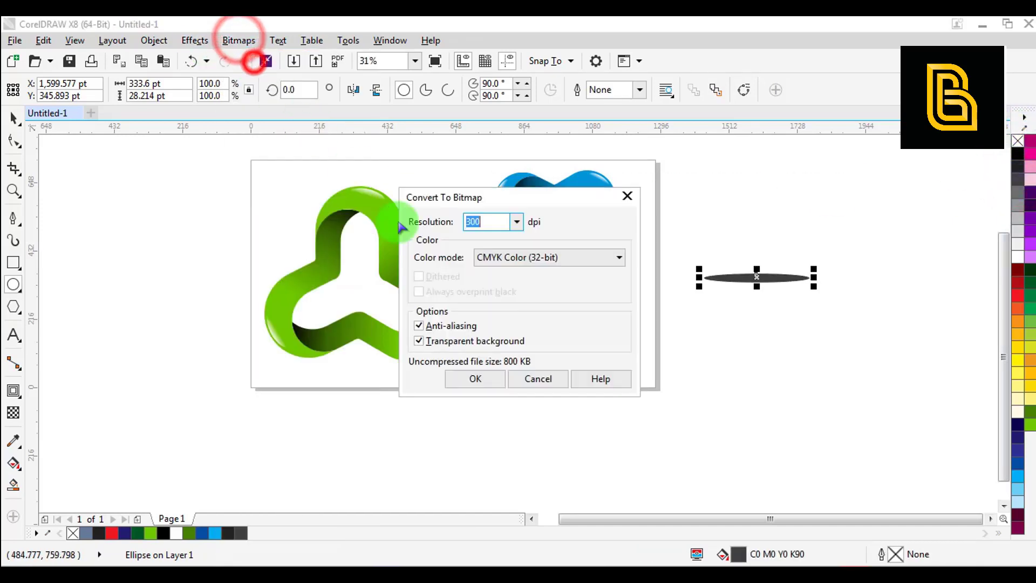
pyautogui.click(475, 378)
pyautogui.click(240, 43)
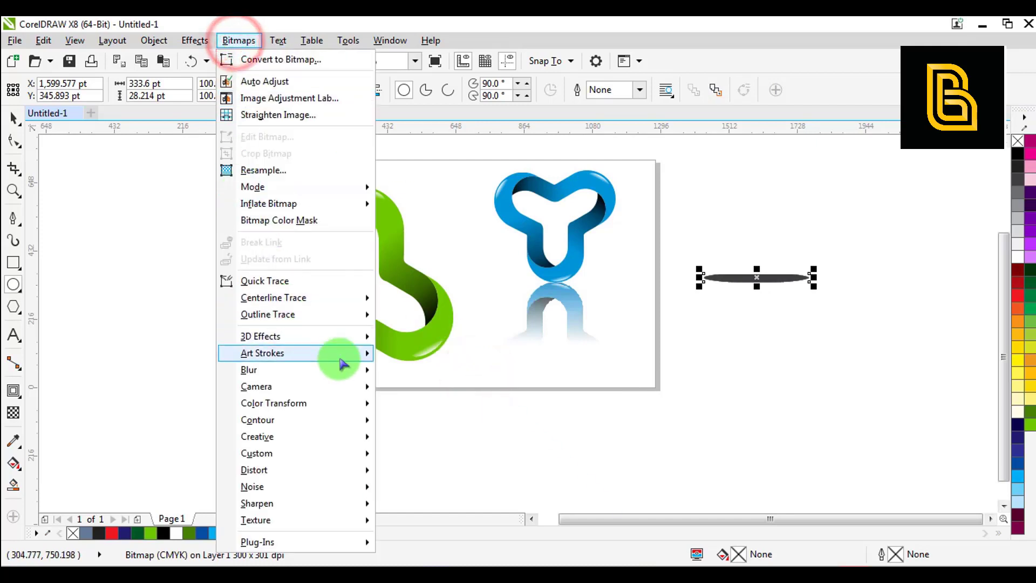
pyautogui.moveTo(345, 370)
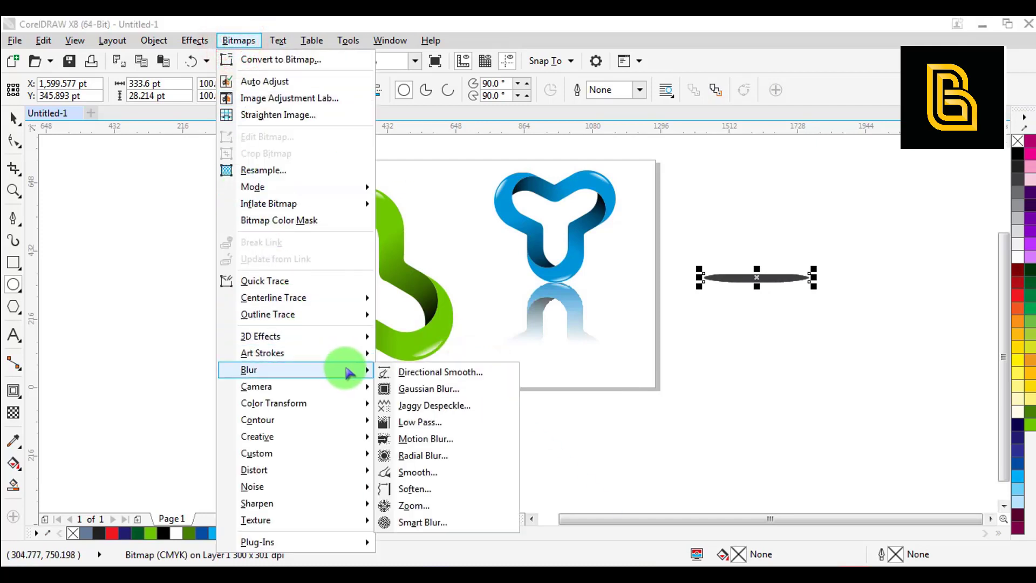
pyautogui.click(431, 389)
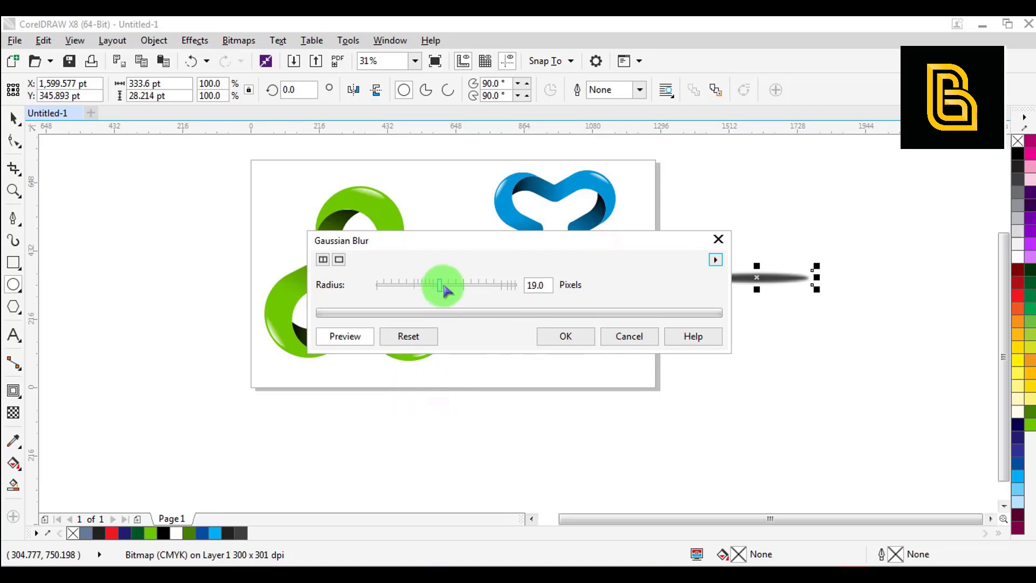
pyautogui.moveTo(448, 286); pyautogui.dragTo(473, 288)
pyautogui.click(574, 339)
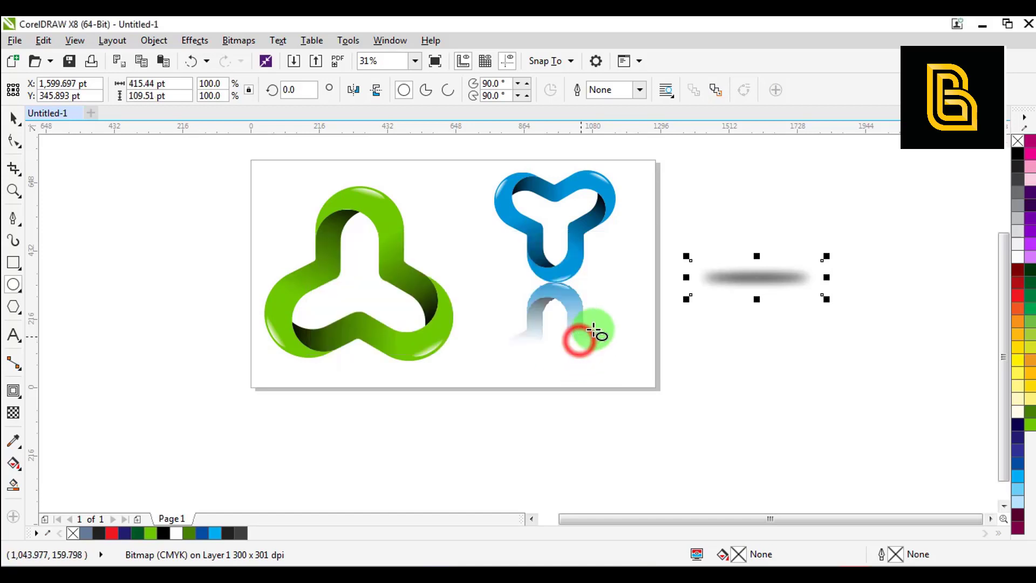
# Fit the blurred ellipse as a thin shadow where the blue logo meets its reflection, and center it with the logo.
pyautogui.click(12, 116)
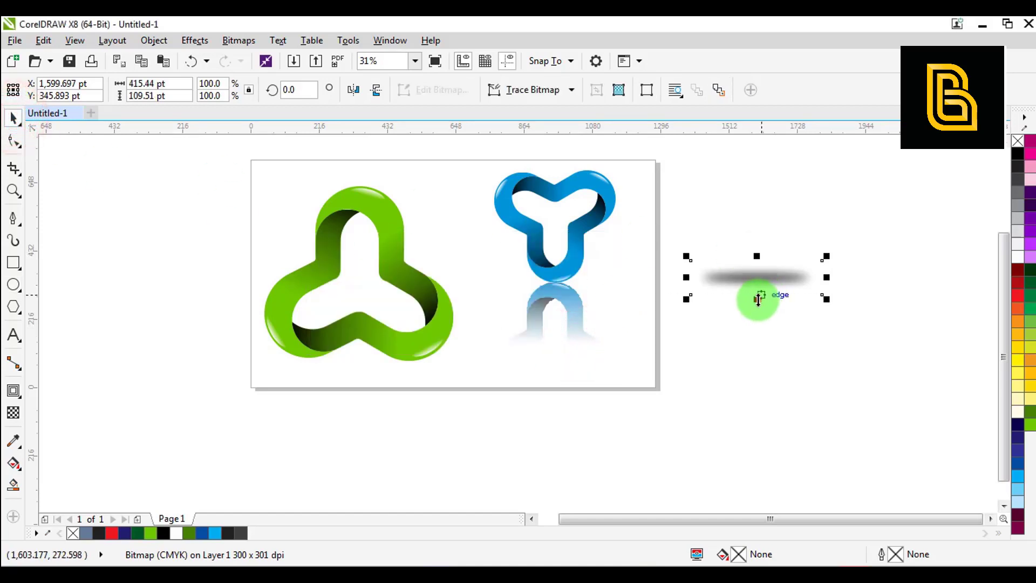
pyautogui.moveTo(757, 298); pyautogui.dragTo(578, 281)
pyautogui.scroll(1, 578, 282)
pyautogui.moveTo(669, 274); pyautogui.dragTo(627, 274)
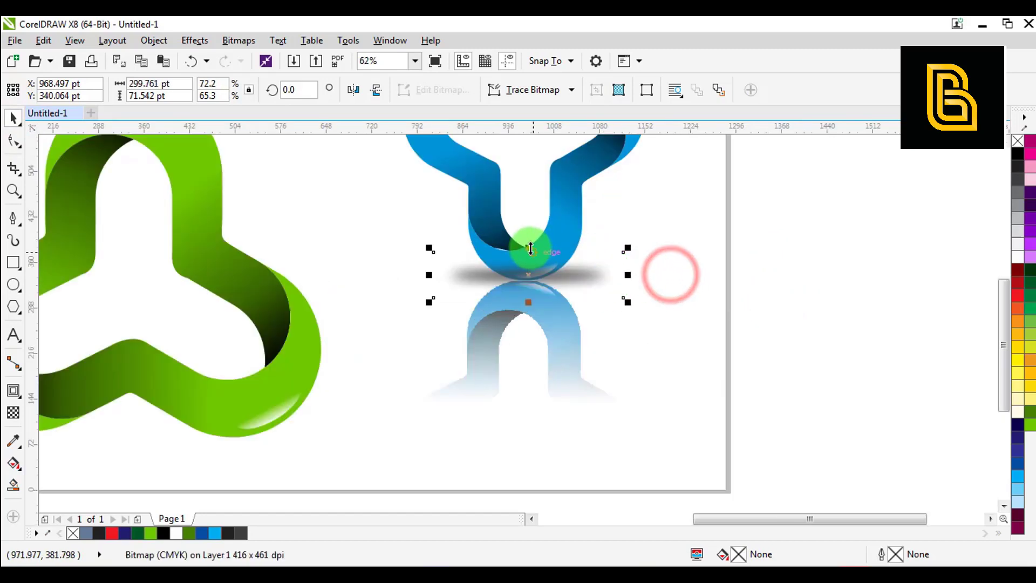
pyautogui.moveTo(530, 248); pyautogui.dragTo(531, 257)
pyautogui.moveTo(620, 281); pyautogui.dragTo(582, 284)
pyautogui.click(564, 244)
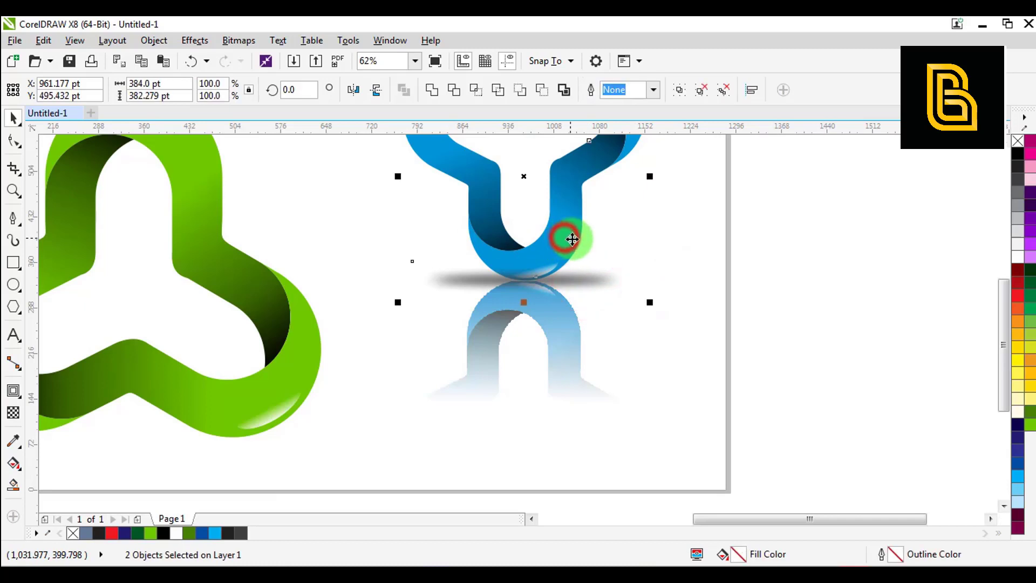
pyautogui.click(768, 233)
# Examine how the blue logo, its ground shadow and its reflection line up.
pyautogui.click(562, 199)
pyautogui.rightClick(561, 195)
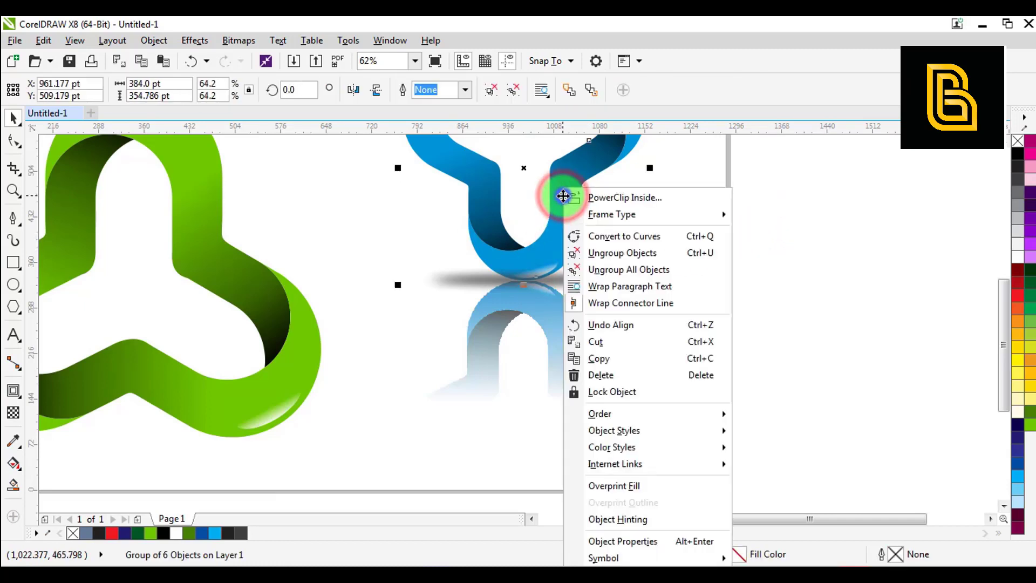
pyautogui.click(786, 168)
pyautogui.click(575, 179)
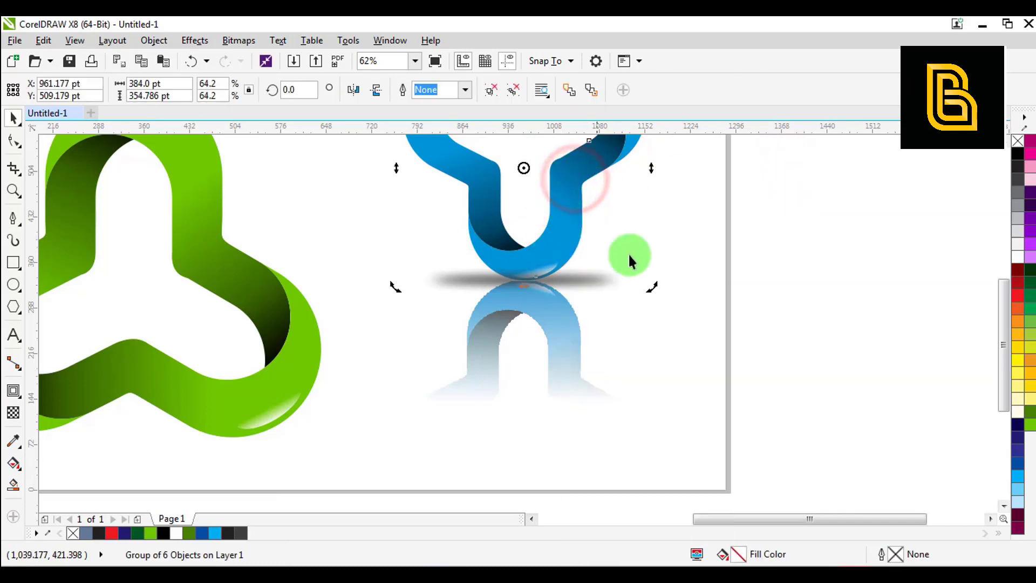
pyautogui.scroll(3, 629, 260)
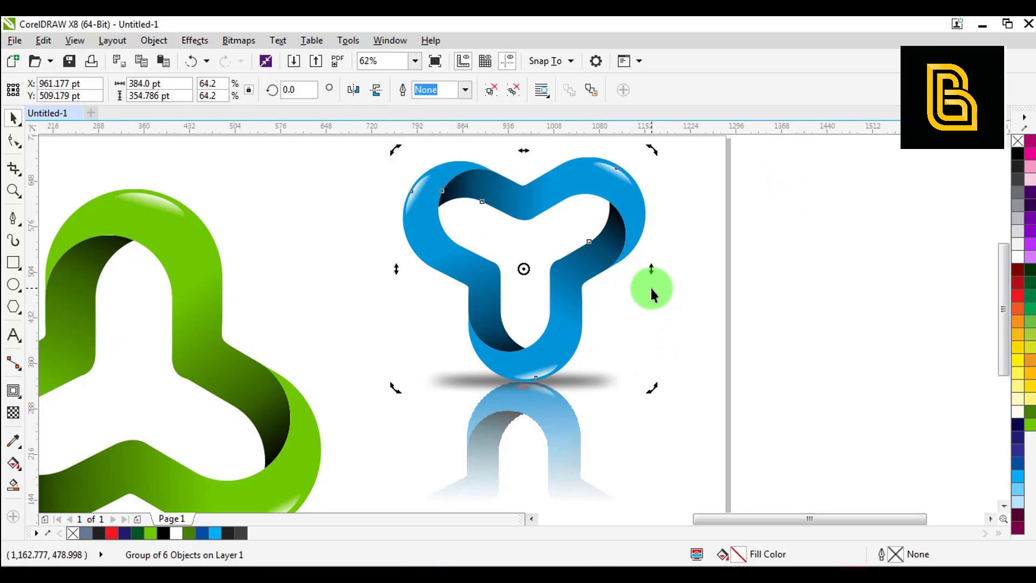
pyautogui.click(786, 275)
pyautogui.scroll(-3, 712, 297)
pyautogui.click(540, 357)
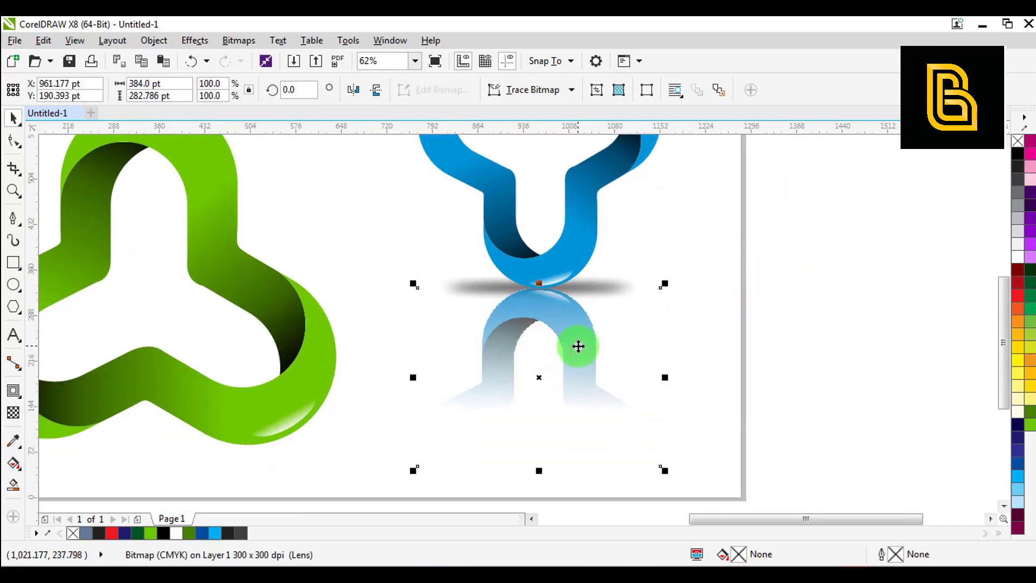
pyautogui.click(726, 307)
# Enlarge the green logo group proportionally to about 119% so it fills the page area beside the blue logo.
pyautogui.scroll(-5, 717, 319)
pyautogui.moveTo(694, 210); pyautogui.dragTo(501, 396)
pyautogui.moveTo(405, 232); pyautogui.dragTo(404, 233)
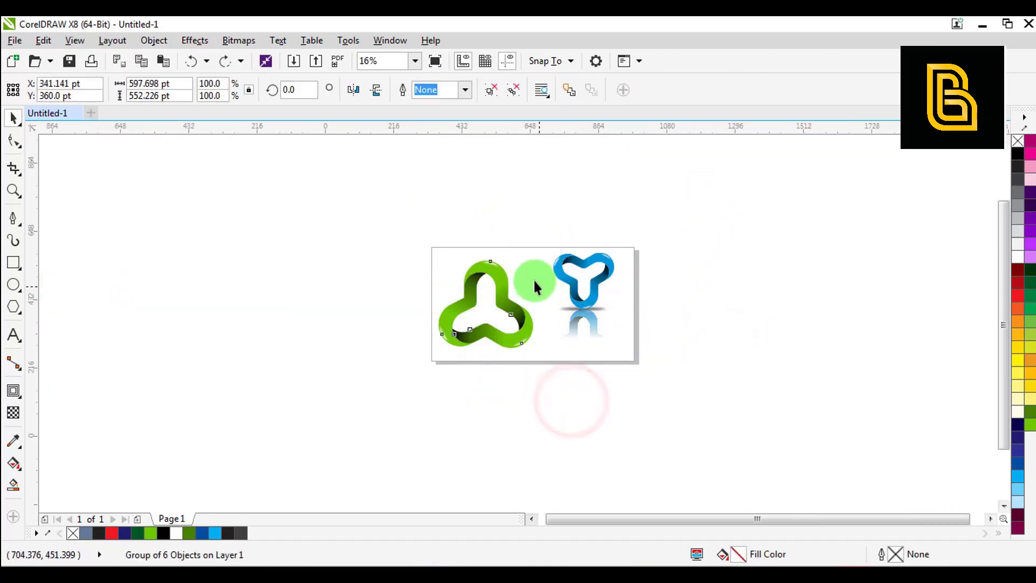
pyautogui.scroll(2, 536, 282)
pyautogui.moveTo(532, 229); pyautogui.dragTo(551, 209)
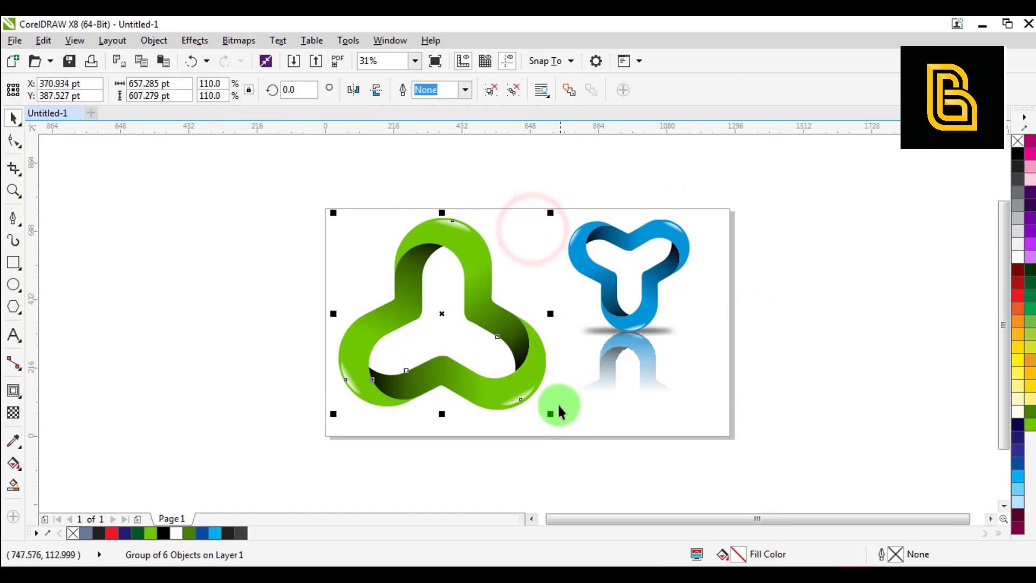
pyautogui.moveTo(552, 415); pyautogui.dragTo(573, 429)
pyautogui.click(576, 448)
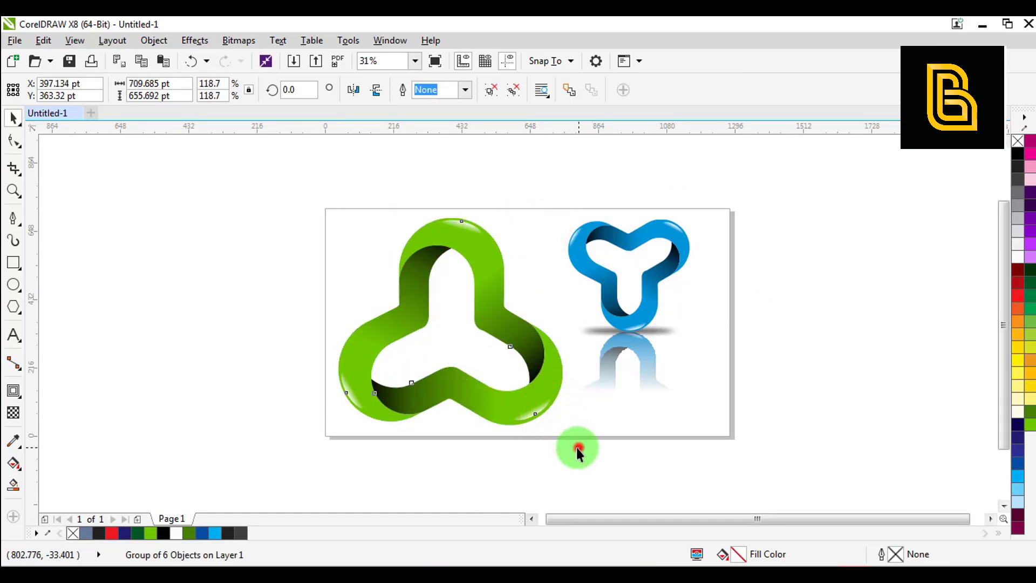
# Add a page-sized background rectangle behind the logos, filled with light grey C0 M0 Y0 K5 and without an outline.
pyautogui.doubleClick(14, 263)
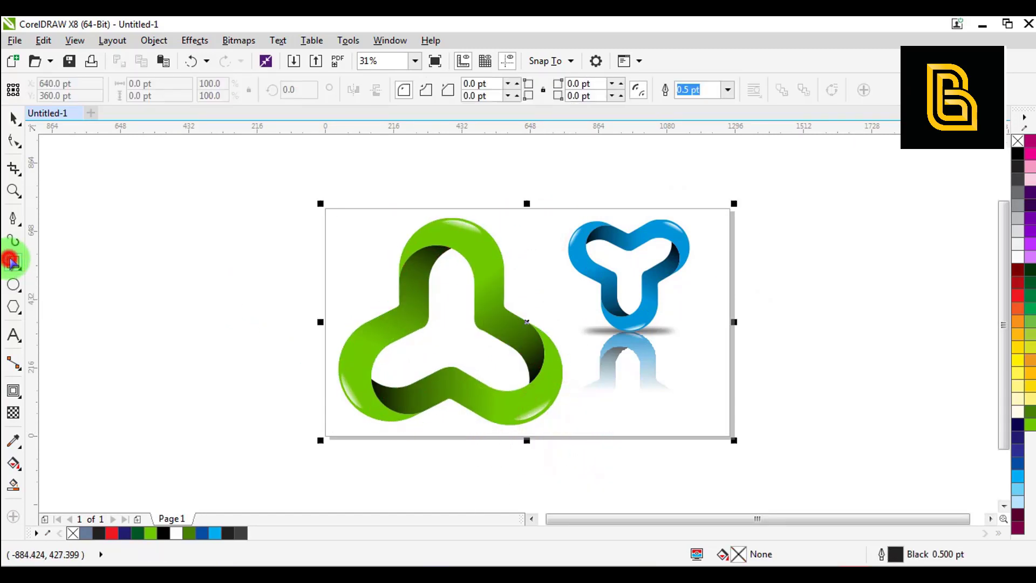
pyautogui.click(1015, 232)
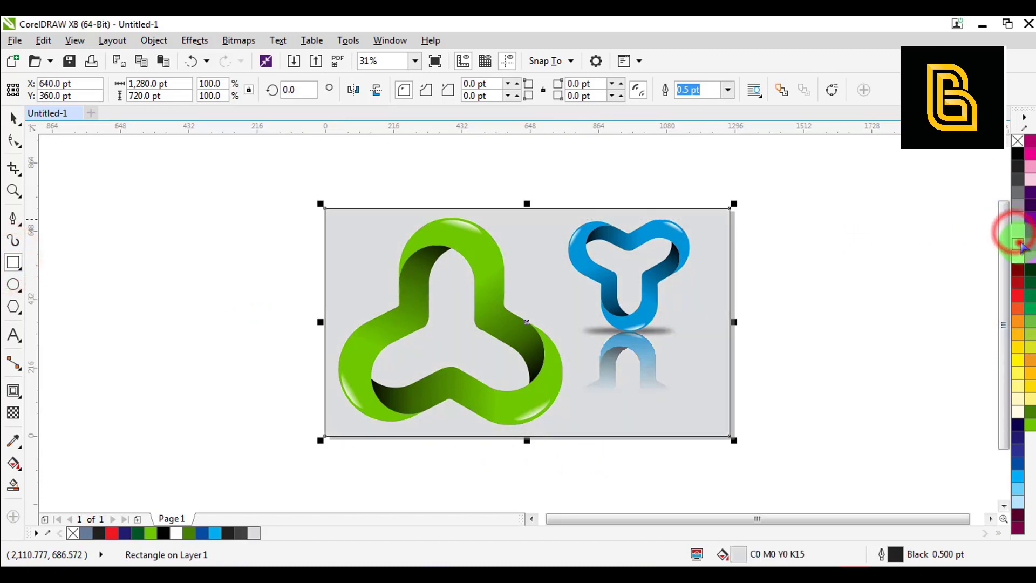
pyautogui.click(1019, 245)
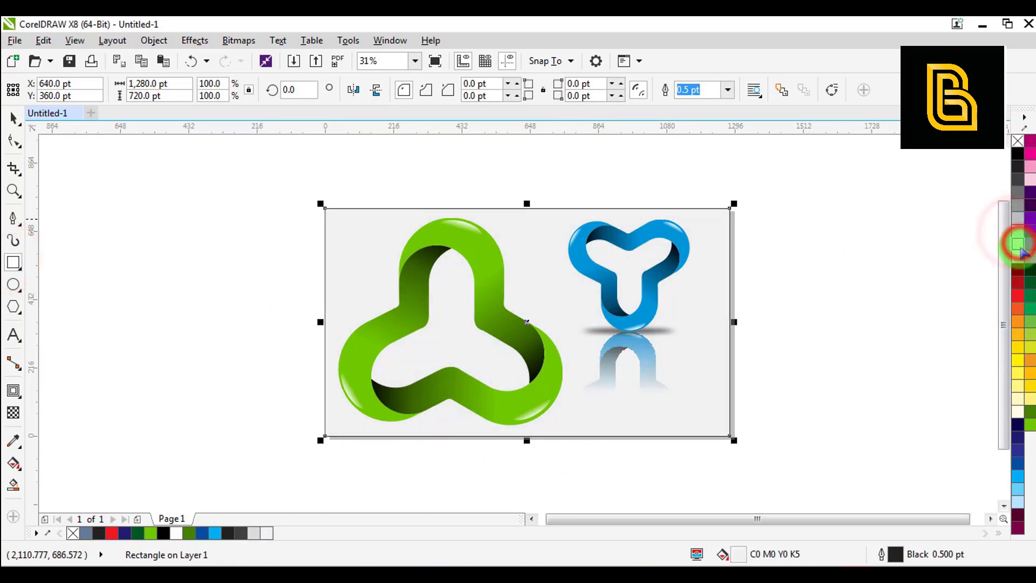
pyautogui.rightClick(1017, 141)
pyautogui.click(315, 210)
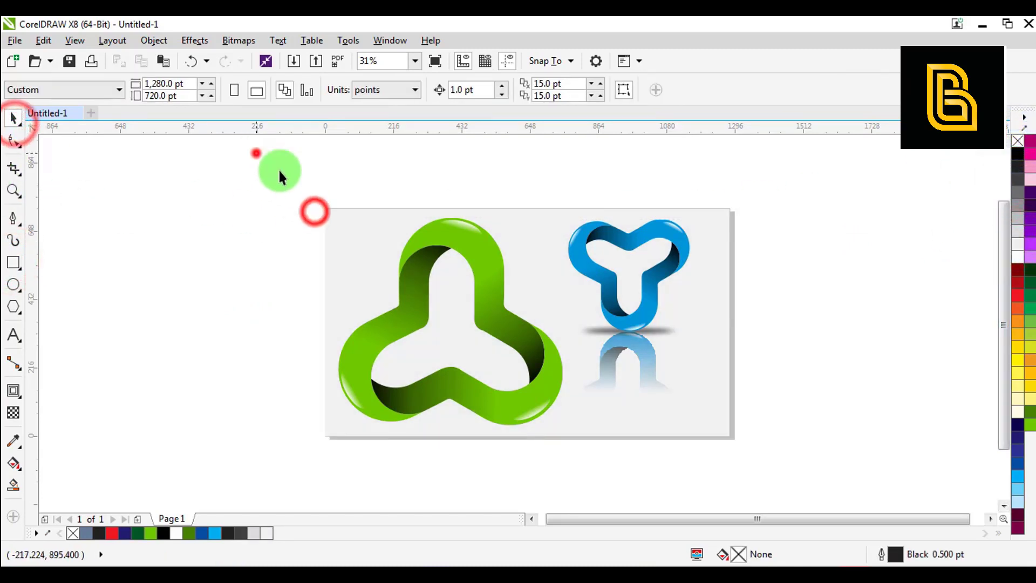
# Select all the artwork on the page and view the finished composition in a full-screen preview.
pyautogui.moveTo(254, 155); pyautogui.dragTo(818, 491)
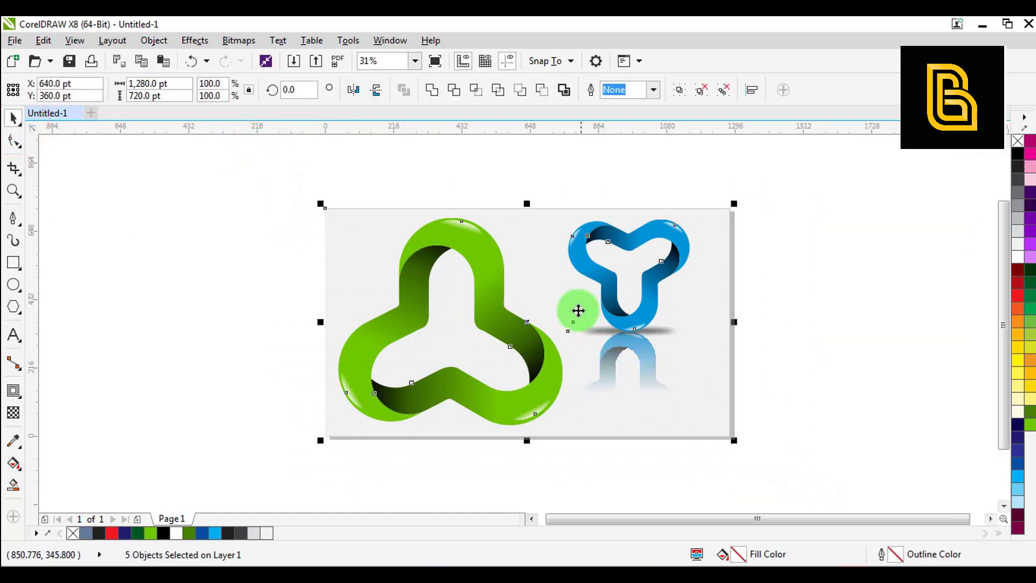
pyautogui.scroll(2, 578, 308)
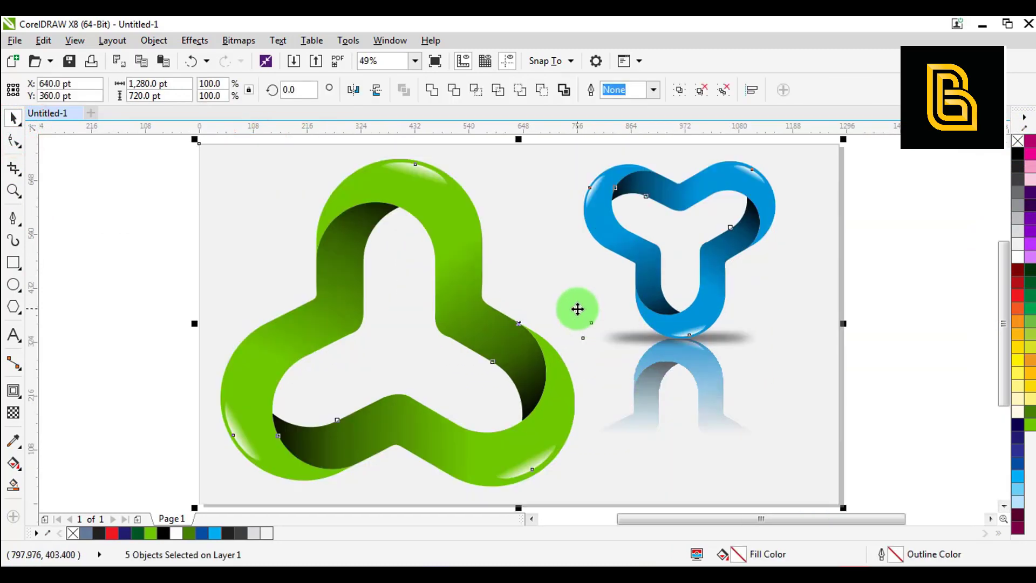
pyautogui.click(435, 61)
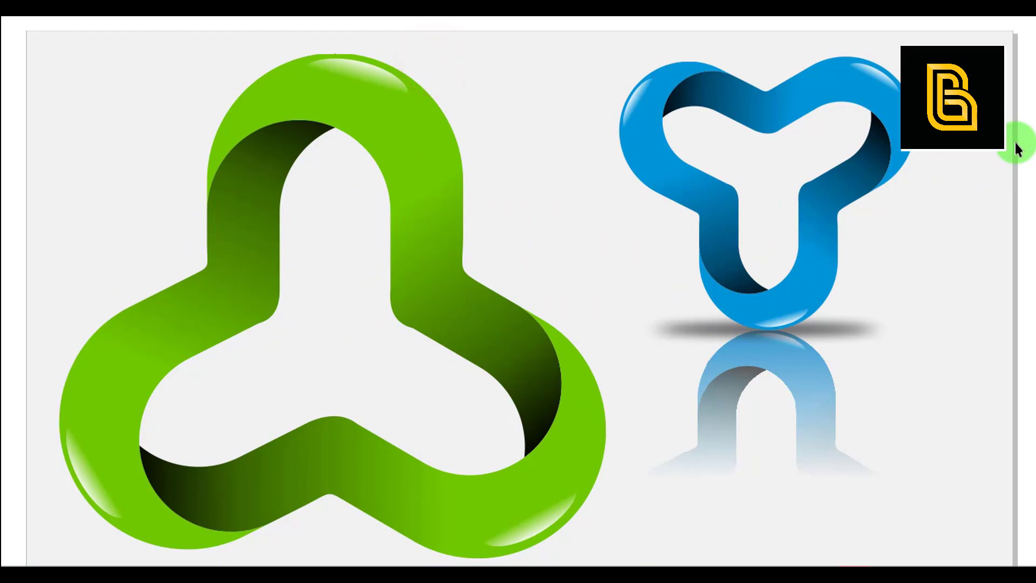